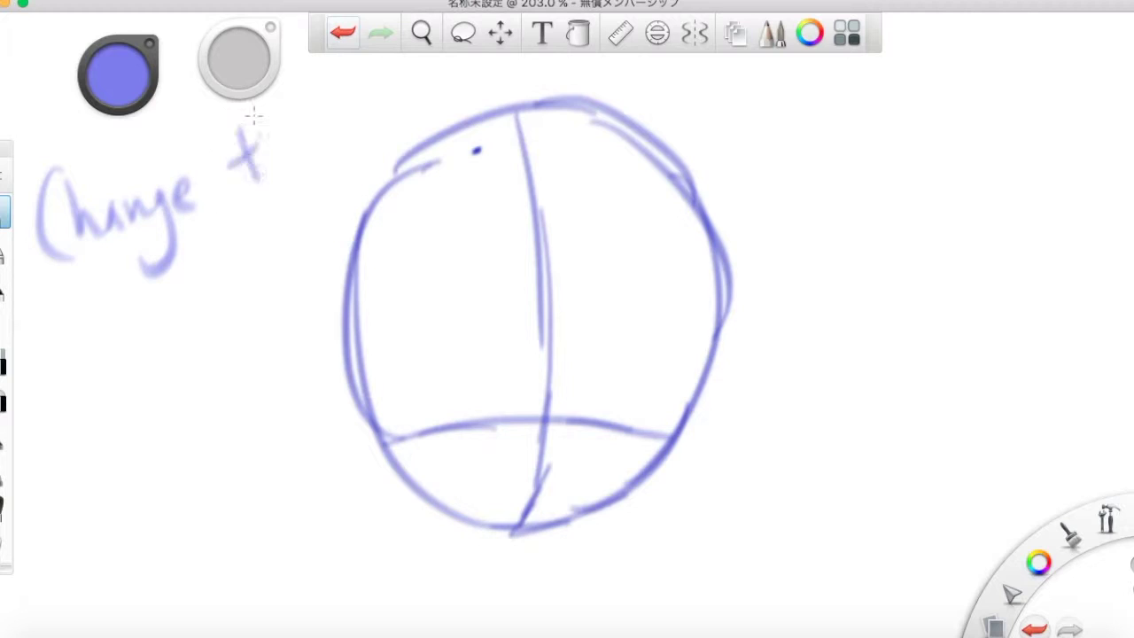
# Continue the handwritten note around the head with "opacity (I think that I spelled it wrong) to 50% or something.".
pyautogui.moveTo(41, 310); pyautogui.dragTo(46, 312)
pyautogui.moveTo(62, 300); pyautogui.dragTo(88, 309)
pyautogui.moveTo(140, 259)
pyautogui.mouseDown()
pyautogui.moveTo(156, 308)
pyautogui.moveTo(197, 253)
pyautogui.moveTo(68, 390)
pyautogui.moveTo(76, 425)
pyautogui.moveTo(133, 388)
pyautogui.moveTo(215, 395)
pyautogui.mouseUp()
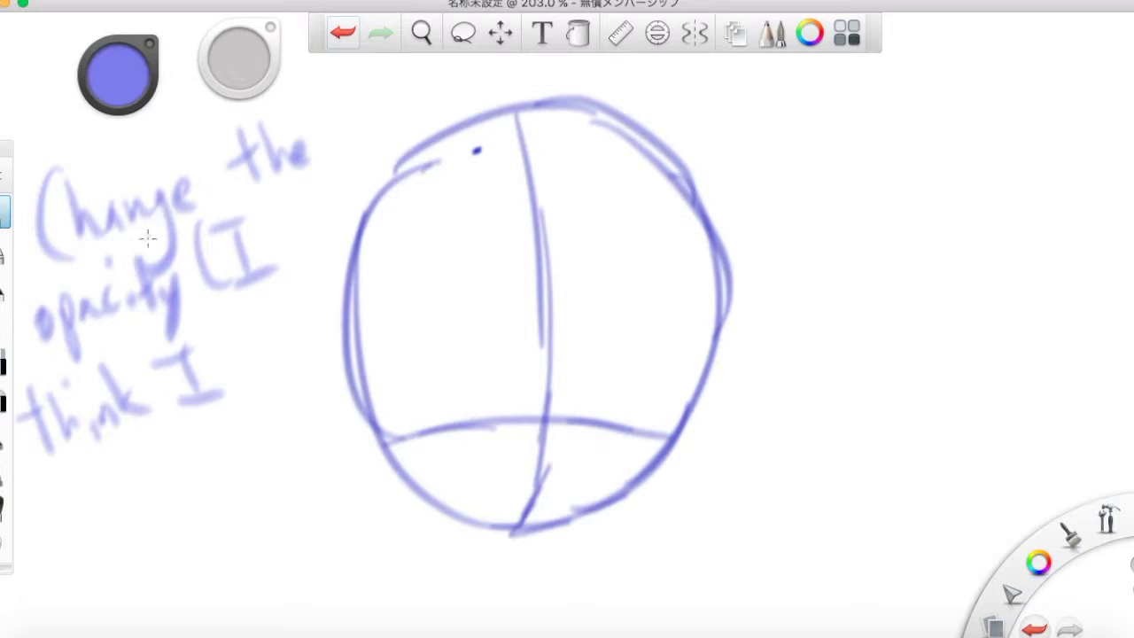
pyautogui.press('super+z')
pyautogui.press('super+z')
pyautogui.press('super+z')
pyautogui.moveTo(181, 330)
pyautogui.mouseDown()
pyautogui.moveTo(207, 342)
pyautogui.moveTo(264, 329)
pyautogui.mouseUp()
pyautogui.moveTo(66, 485); pyautogui.dragTo(111, 532)
pyautogui.moveTo(138, 483)
pyautogui.mouseDown()
pyautogui.moveTo(153, 461)
pyautogui.moveTo(201, 445)
pyautogui.moveTo(214, 414)
pyautogui.moveTo(267, 428)
pyautogui.moveTo(334, 545)
pyautogui.moveTo(346, 480)
pyautogui.mouseUp()
pyautogui.moveTo(252, 610)
pyautogui.mouseDown()
pyautogui.moveTo(344, 552)
pyautogui.moveTo(412, 566)
pyautogui.moveTo(475, 623)
pyautogui.moveTo(538, 603)
pyautogui.moveTo(553, 583)
pyautogui.moveTo(621, 568)
pyautogui.moveTo(631, 532)
pyautogui.moveTo(674, 549)
pyautogui.moveTo(690, 480)
pyautogui.moveTo(735, 488)
pyautogui.moveTo(778, 549)
pyautogui.mouseUp()
pyautogui.click(799, 492)
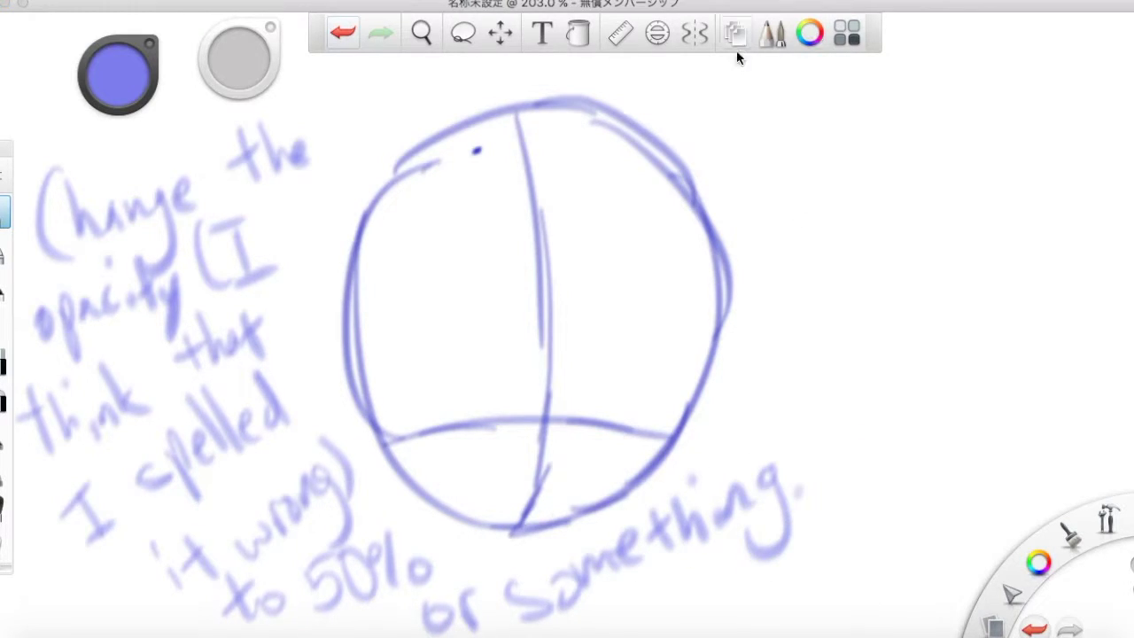
# Lower the opacity of Layer 1 with the head sketch, and make Layer 2 the active layer.
pyautogui.click(738, 36)
pyautogui.click(445, 268)
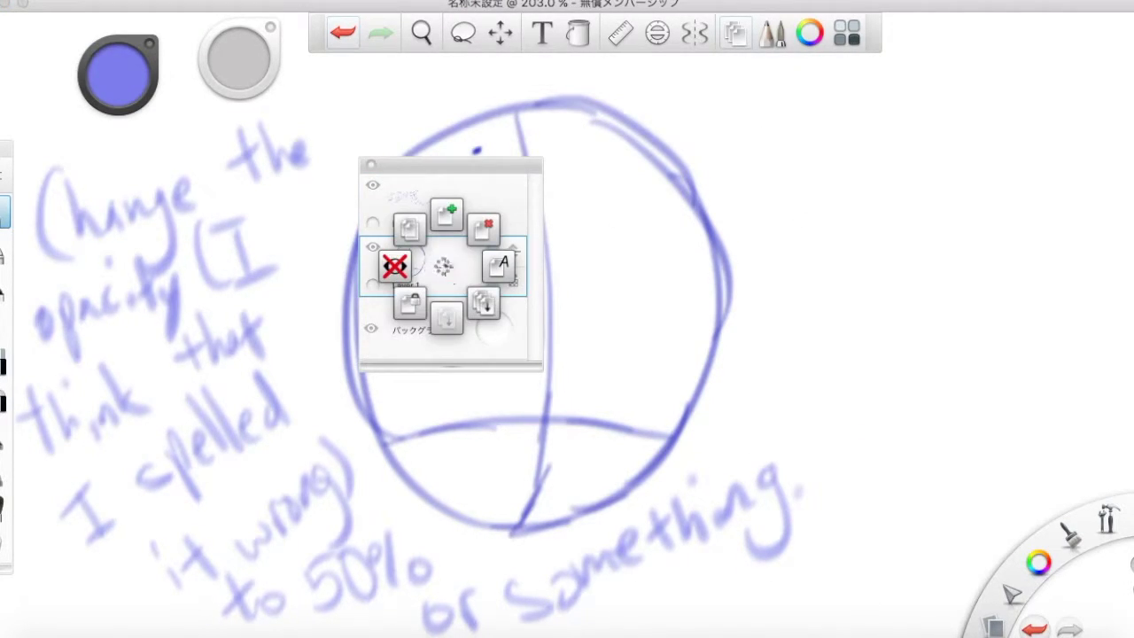
pyautogui.click(445, 268)
pyautogui.moveTo(492, 242)
pyautogui.mouseDown()
pyautogui.moveTo(489, 294)
pyautogui.moveTo(496, 261)
pyautogui.mouseUp()
pyautogui.click(371, 165)
pyautogui.click(737, 35)
pyautogui.click(443, 209)
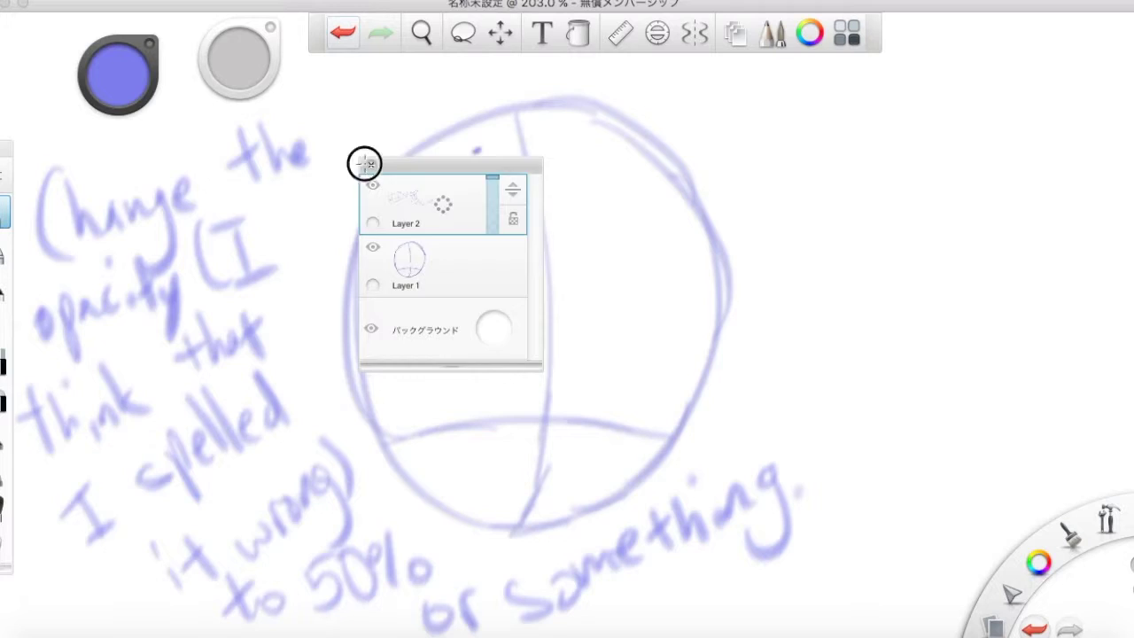
pyautogui.click(371, 164)
# Erase the whole handwritten note around the head sketch and switch back to the pencil.
pyautogui.click(2, 366)
pyautogui.moveTo(142, 157)
pyautogui.mouseDown()
pyautogui.moveTo(93, 286)
pyautogui.moveTo(207, 592)
pyautogui.mouseUp()
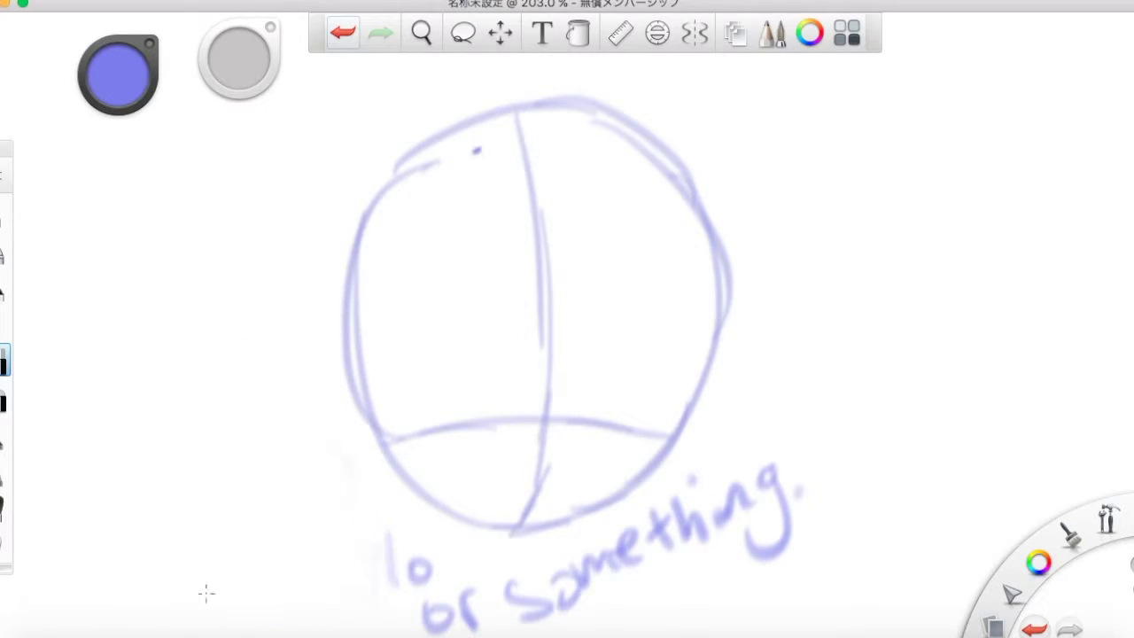
pyautogui.moveTo(242, 84); pyautogui.dragTo(241, 133)
pyautogui.moveTo(802, 425)
pyautogui.mouseDown()
pyautogui.moveTo(815, 462)
pyautogui.moveTo(741, 467)
pyautogui.moveTo(678, 582)
pyautogui.moveTo(576, 585)
pyautogui.moveTo(431, 626)
pyautogui.moveTo(360, 534)
pyautogui.mouseUp()
pyautogui.click(5, 213)
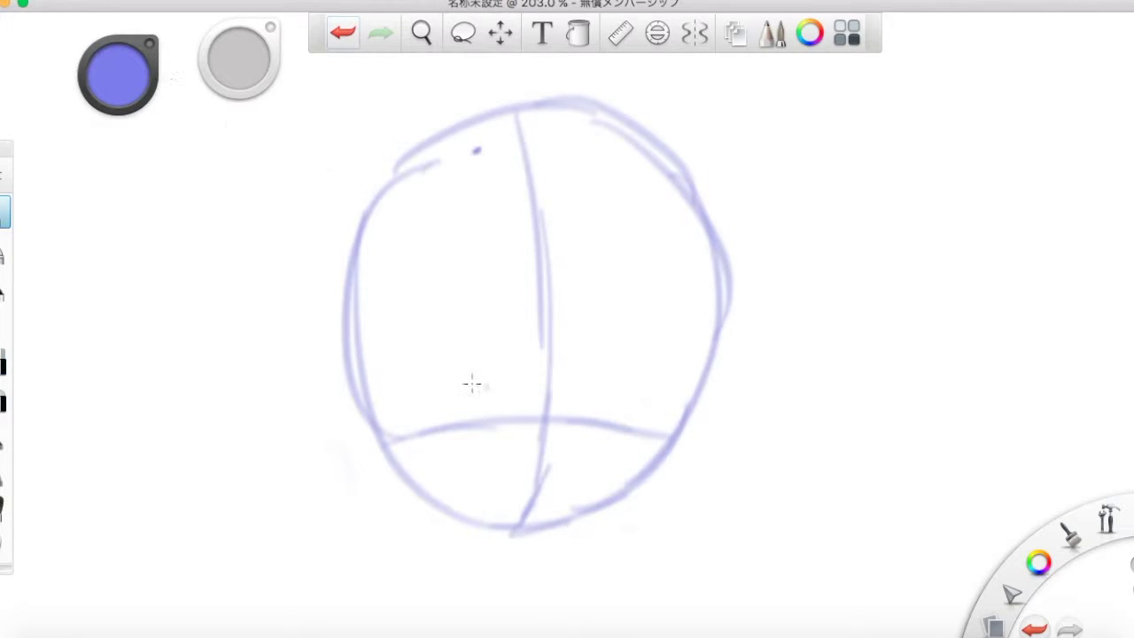
pyautogui.moveTo(358, 248); pyautogui.dragTo(359, 328)
pyautogui.click(343, 33)
pyautogui.click(735, 33)
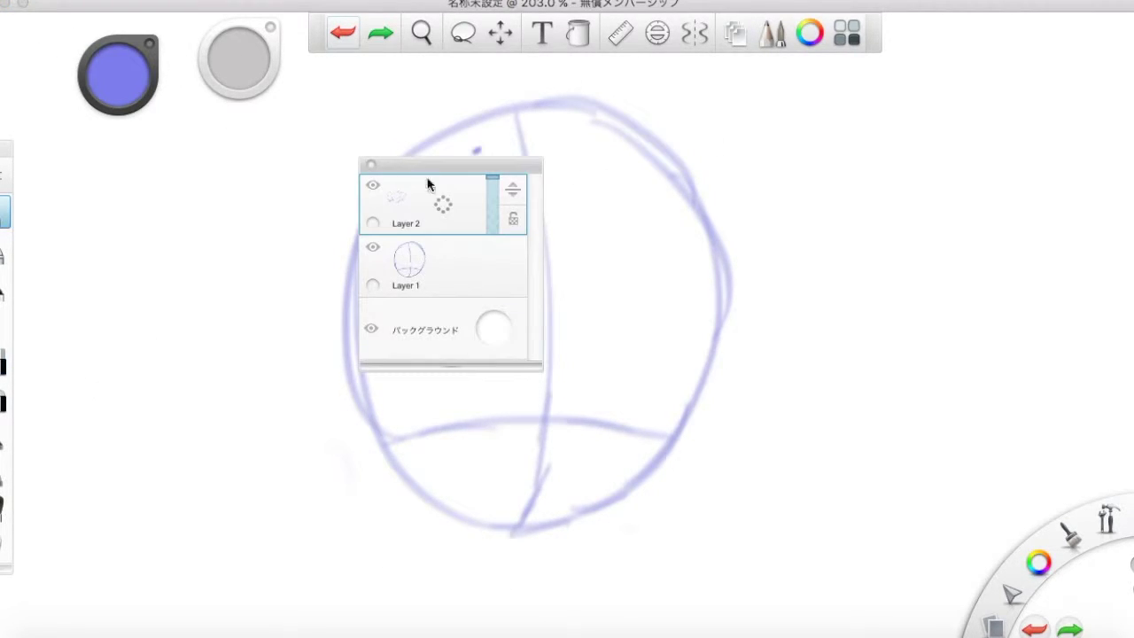
pyautogui.click(371, 166)
# Change the pencil colour to purple and trace the face's sides, cheeks and pointed chin over the head sketch.
pyautogui.moveTo(117, 75); pyautogui.dragTo(142, 112)
pyautogui.moveTo(367, 206); pyautogui.dragTo(363, 376)
pyautogui.moveTo(365, 327)
pyautogui.mouseDown()
pyautogui.moveTo(398, 435)
pyautogui.moveTo(511, 530)
pyautogui.moveTo(658, 434)
pyautogui.mouseUp()
pyautogui.moveTo(698, 228); pyautogui.dragTo(693, 377)
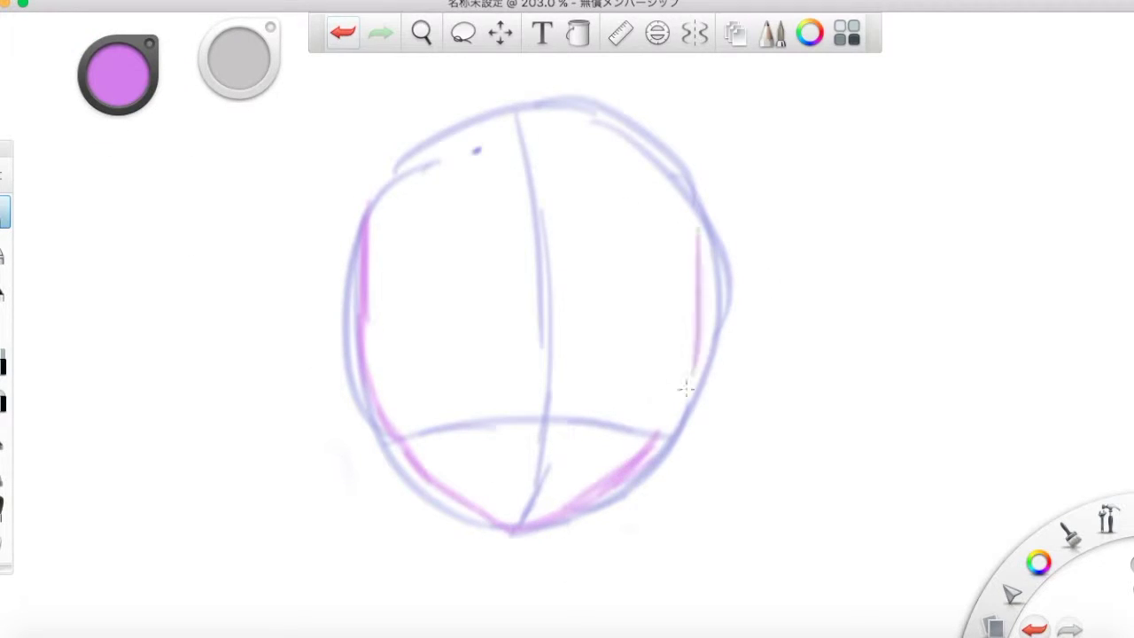
pyautogui.moveTo(690, 324); pyautogui.dragTo(656, 450)
pyautogui.moveTo(381, 408); pyautogui.dragTo(421, 468)
# Toggle Layer 1's visibility to check the purple face outline on its own, leaving the layer shown.
pyautogui.click(734, 37)
pyautogui.click(373, 249)
pyautogui.moveTo(481, 159); pyautogui.dragTo(837, 134)
pyautogui.click(727, 222)
pyautogui.click(727, 221)
pyautogui.click(727, 221)
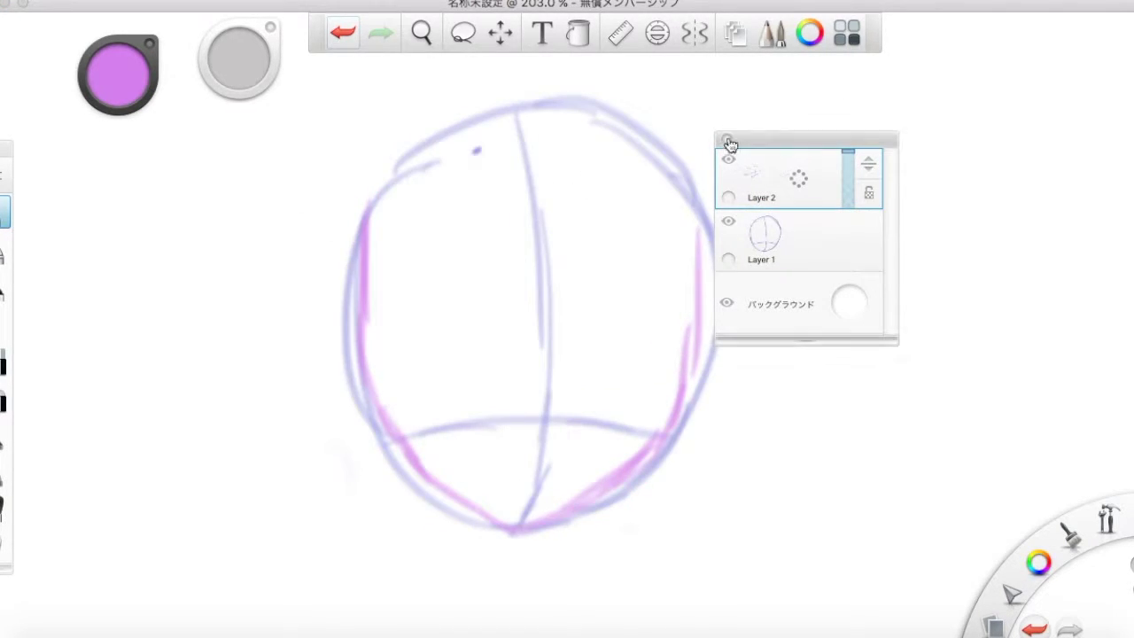
pyautogui.click(727, 139)
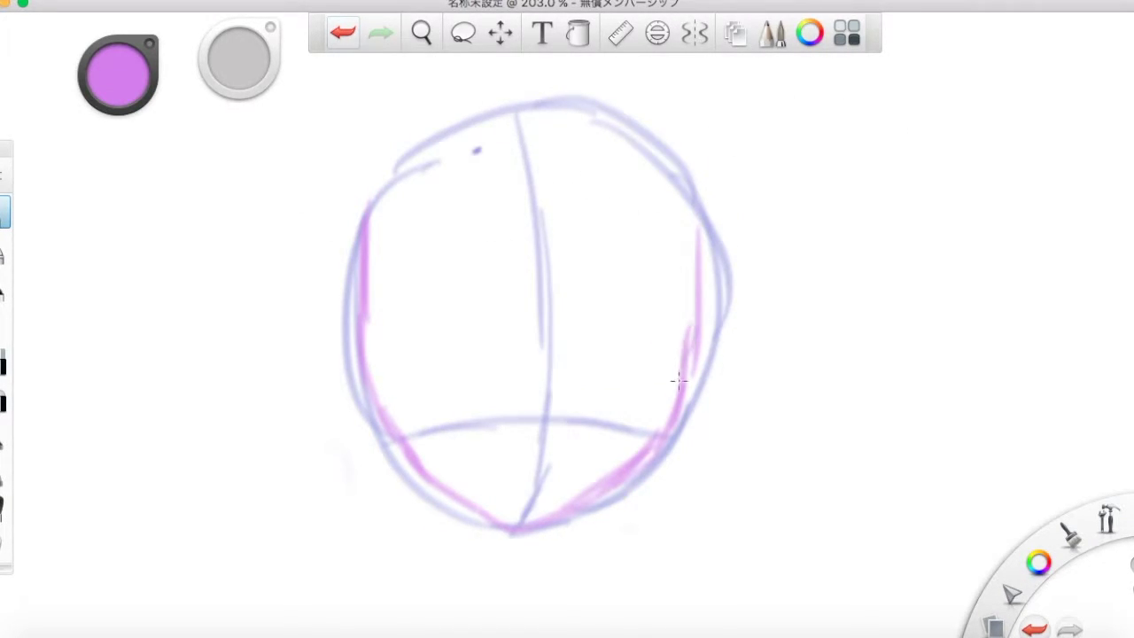
# Handwrite the note "Then the eyes." to the right of the head.
pyautogui.moveTo(725, 181); pyautogui.dragTo(784, 149)
pyautogui.moveTo(752, 159)
pyautogui.mouseDown()
pyautogui.moveTo(772, 222)
pyautogui.moveTo(874, 187)
pyautogui.mouseUp()
pyautogui.moveTo(815, 266); pyautogui.dragTo(922, 244)
pyautogui.moveTo(895, 286)
pyautogui.mouseDown()
pyautogui.moveTo(886, 306)
pyautogui.moveTo(998, 278)
pyautogui.moveTo(979, 303)
pyautogui.mouseUp()
pyautogui.click(1017, 293)
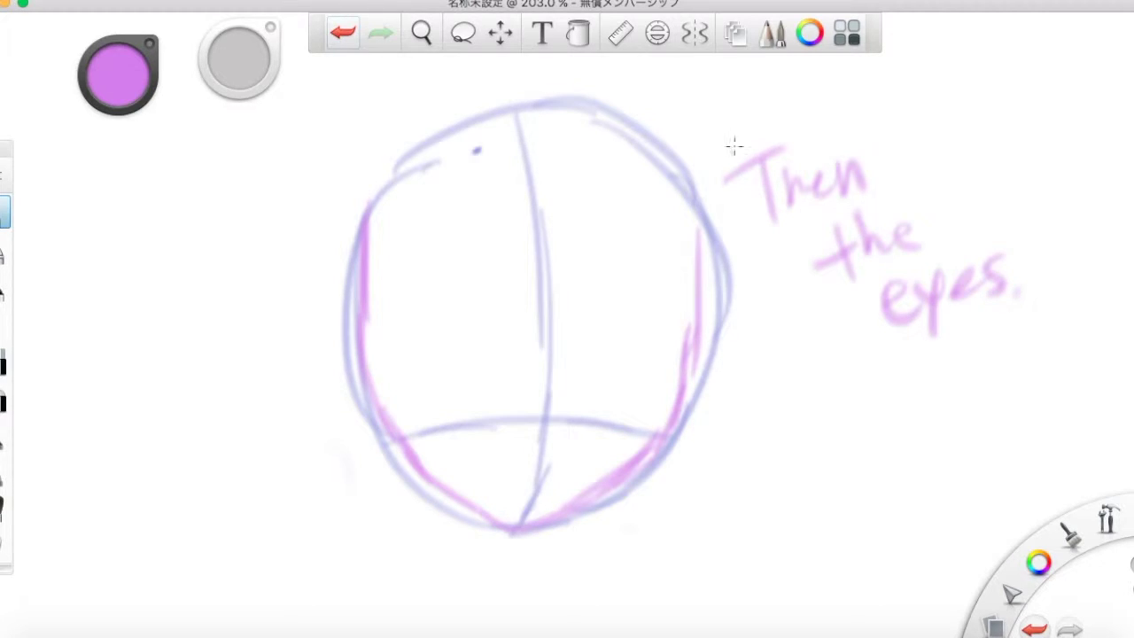
pyautogui.click(3, 361)
pyautogui.click(768, 167)
pyautogui.press('super+z')
# Draw the eye right of the centre line with the pencil, including its upper lid, outer lashes and iris.
pyautogui.click(3, 213)
pyautogui.press('space')
pyautogui.moveTo(528, 426)
pyautogui.mouseDown()
pyautogui.moveTo(521, 405)
pyautogui.moveTo(476, 438)
pyautogui.moveTo(506, 405)
pyautogui.mouseUp()
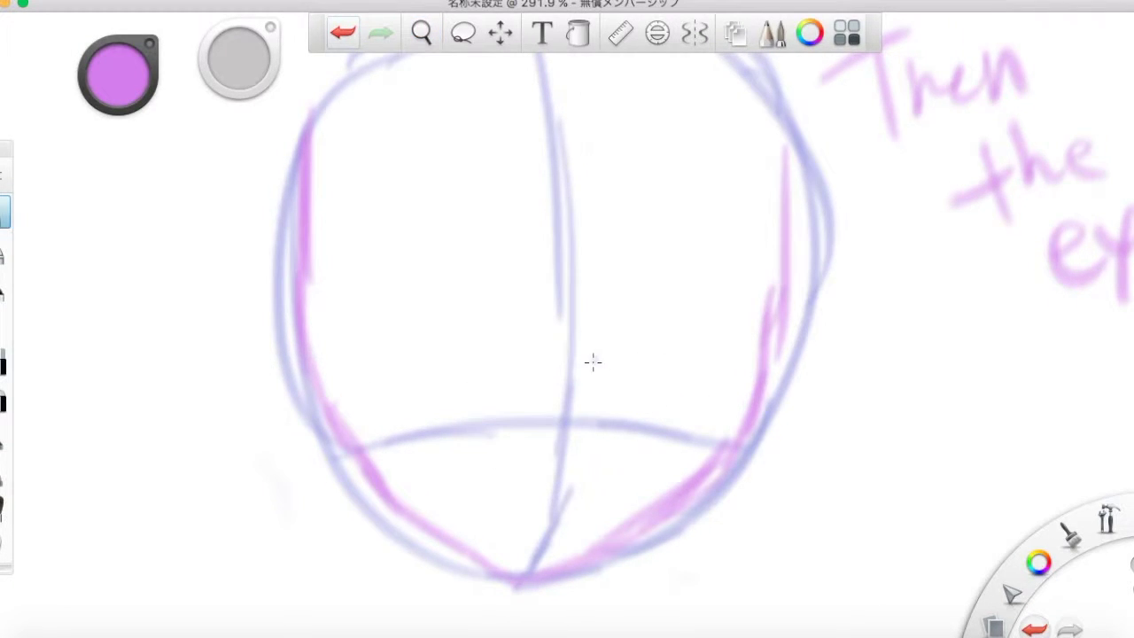
pyautogui.moveTo(600, 345)
pyautogui.mouseDown()
pyautogui.moveTo(735, 339)
pyautogui.moveTo(726, 374)
pyautogui.mouseUp()
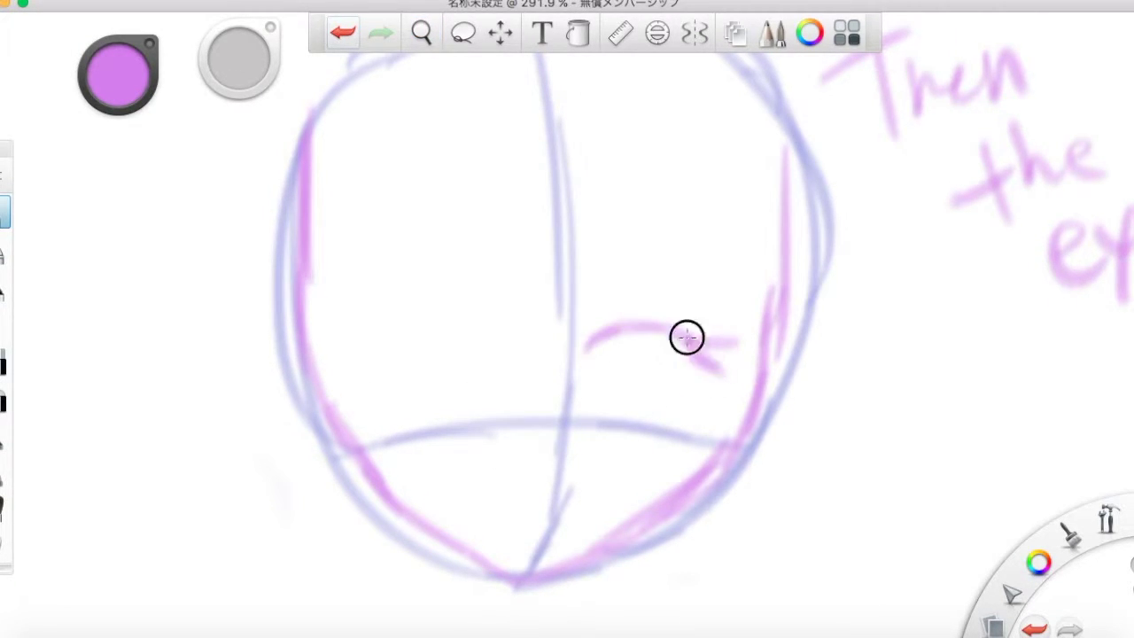
pyautogui.moveTo(686, 337); pyautogui.dragTo(660, 454)
pyautogui.moveTo(596, 344)
pyautogui.mouseDown()
pyautogui.moveTo(606, 408)
pyautogui.moveTo(633, 435)
pyautogui.mouseUp()
pyautogui.moveTo(678, 335); pyautogui.dragTo(663, 447)
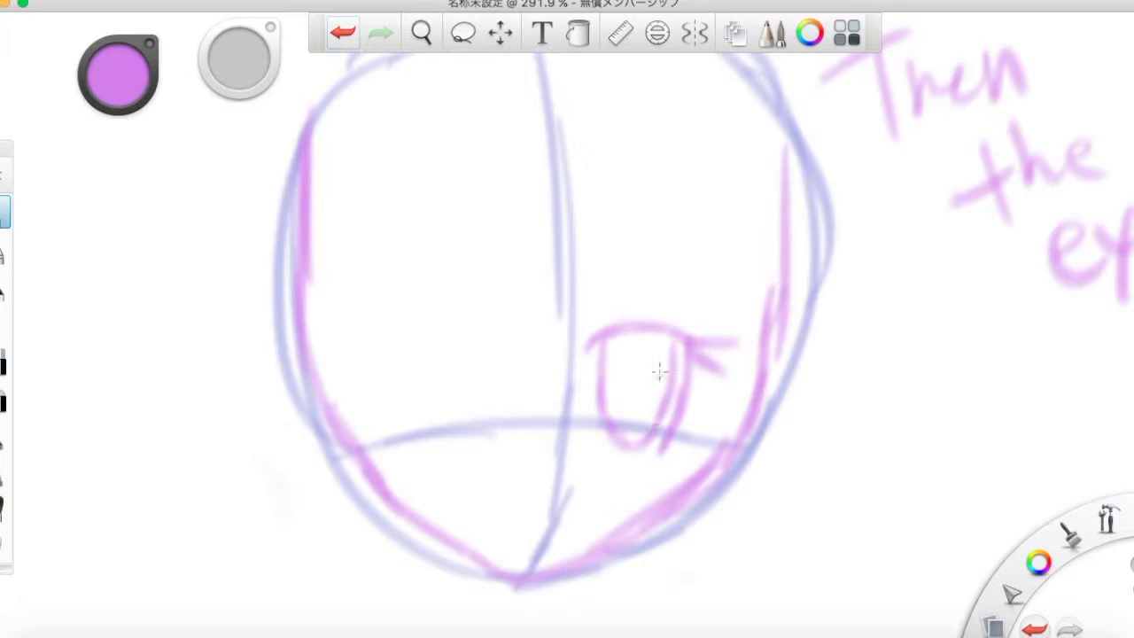
# Draw the matching eye left of the centre line and add eyelid creases and eyebrows above both eyes.
pyautogui.moveTo(500, 350)
pyautogui.mouseDown()
pyautogui.moveTo(451, 327)
pyautogui.moveTo(375, 360)
pyautogui.moveTo(356, 406)
pyautogui.mouseUp()
pyautogui.moveTo(410, 351)
pyautogui.mouseDown()
pyautogui.moveTo(425, 449)
pyautogui.moveTo(431, 343)
pyautogui.moveTo(446, 424)
pyautogui.mouseUp()
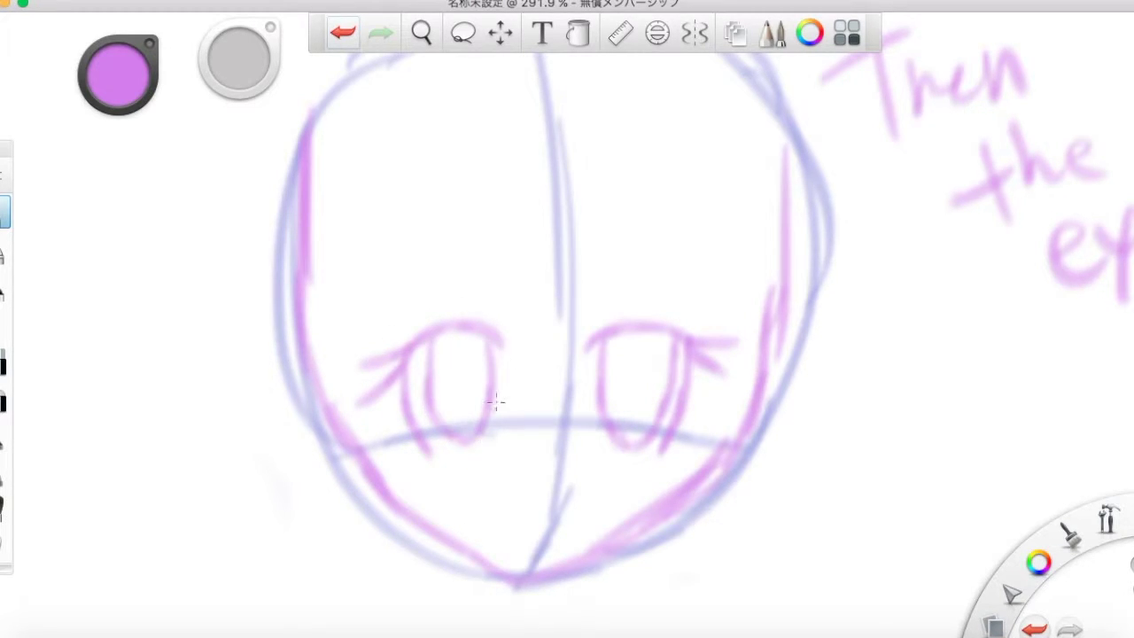
pyautogui.moveTo(372, 308); pyautogui.dragTo(490, 289)
pyautogui.moveTo(580, 296); pyautogui.dragTo(705, 280)
pyautogui.press('super+z')
pyautogui.moveTo(594, 296)
pyautogui.mouseDown()
pyautogui.moveTo(652, 288)
pyautogui.moveTo(700, 285)
pyautogui.mouseUp()
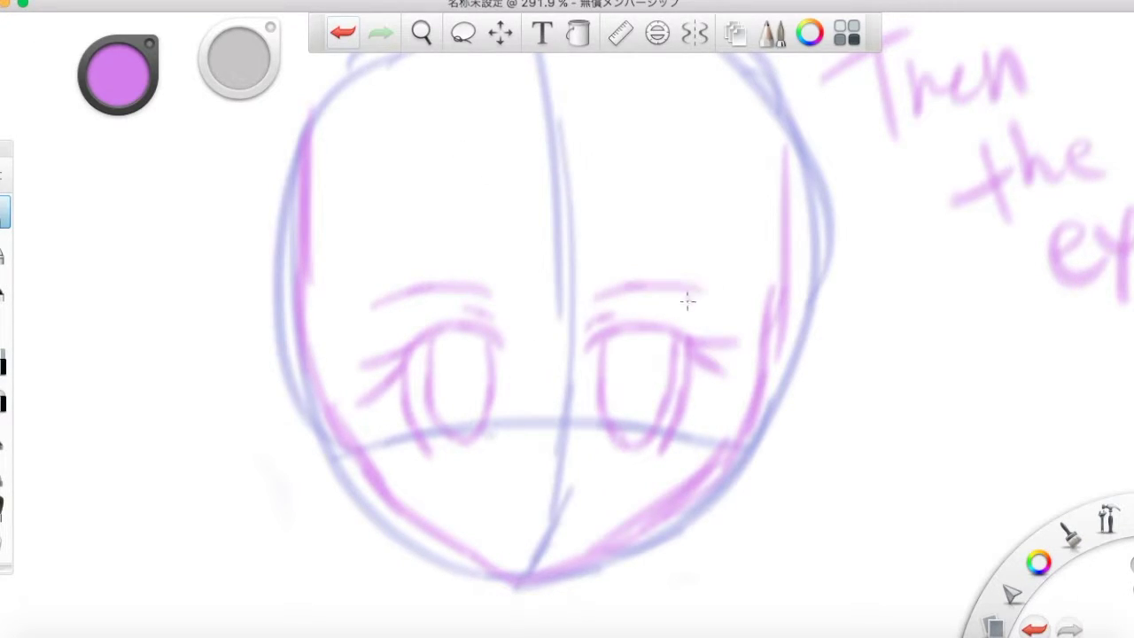
# Handwrite the note "Then the nose, etc." to the lower right of the face.
pyautogui.moveTo(840, 376); pyautogui.dragTo(877, 418)
pyautogui.moveTo(886, 357); pyautogui.dragTo(984, 383)
pyautogui.moveTo(858, 478)
pyautogui.mouseDown()
pyautogui.moveTo(1109, 431)
pyautogui.moveTo(1099, 466)
pyautogui.mouseUp()
pyautogui.moveTo(833, 531); pyautogui.dragTo(921, 507)
pyautogui.moveTo(935, 536)
pyautogui.mouseDown()
pyautogui.moveTo(962, 516)
pyautogui.moveTo(962, 549)
pyautogui.mouseUp()
# Draw a small nose and mouth between the eyes and the chin, undoing unwanted strokes.
pyautogui.click(342, 36)
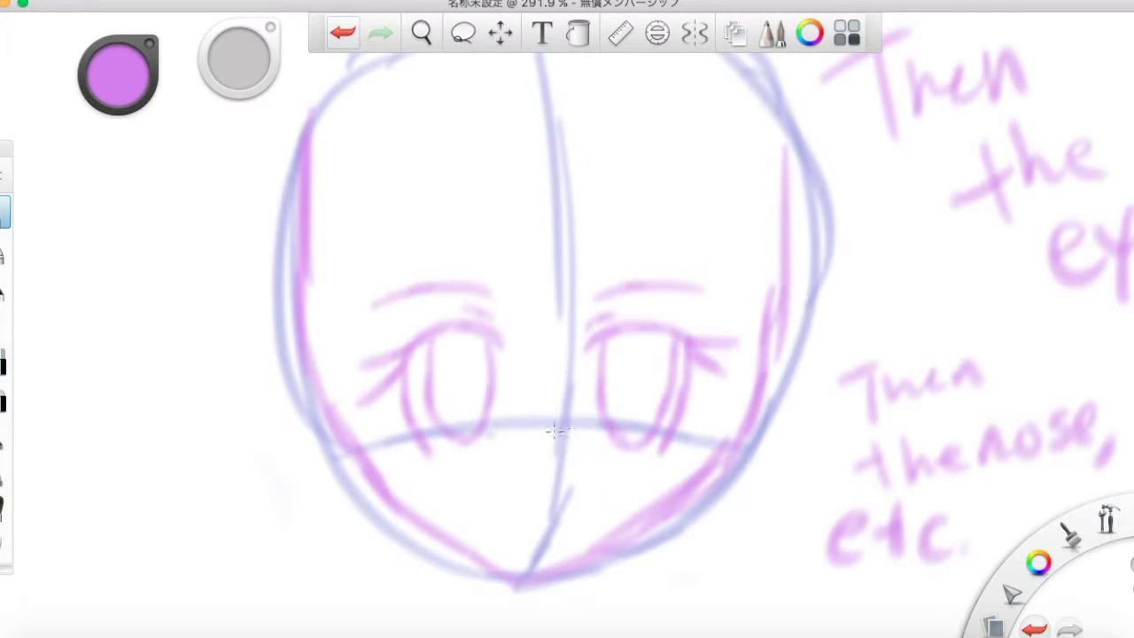
pyautogui.moveTo(522, 521)
pyautogui.mouseDown()
pyautogui.moveTo(578, 513)
pyautogui.moveTo(572, 523)
pyautogui.mouseUp()
pyautogui.click(349, 34)
pyautogui.click(343, 33)
# Circle the word "eyes" in the note and draw a pointer line from it towards the empty canvas on its right.
pyautogui.press('space')
pyautogui.moveTo(585, 296); pyautogui.dragTo(109, 294)
pyautogui.moveTo(784, 300); pyautogui.dragTo(488, 292)
pyautogui.moveTo(537, 200); pyautogui.dragTo(443, 393)
pyautogui.moveTo(244, 505)
pyautogui.mouseDown()
pyautogui.moveTo(177, 464)
pyautogui.moveTo(434, 341)
pyautogui.mouseUp()
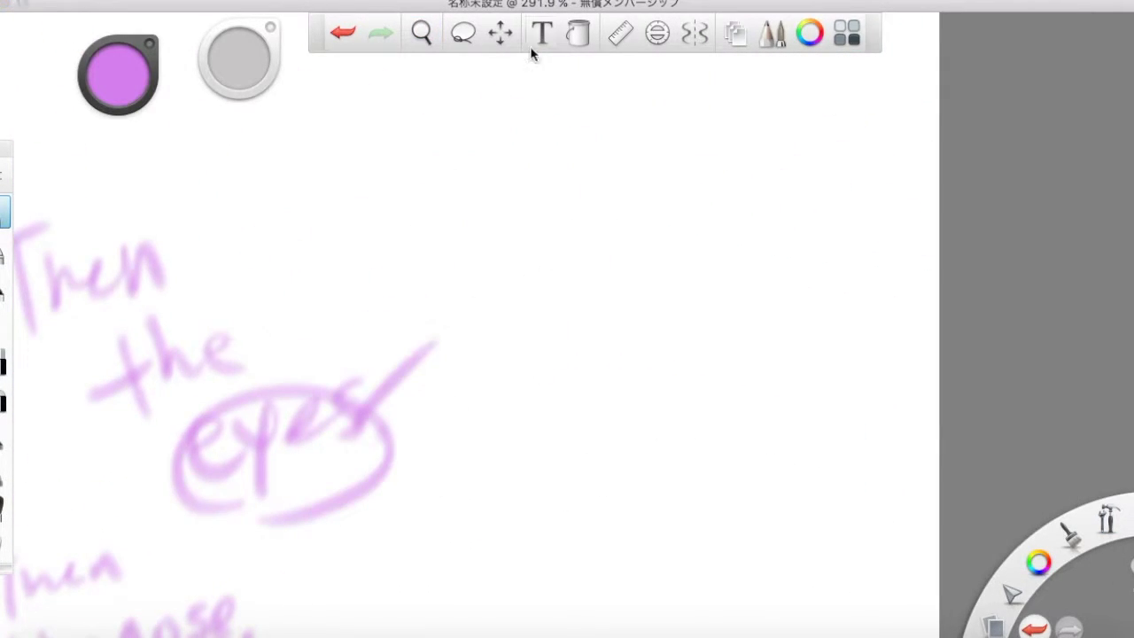
# Draw the left eye of a first sample pair above the circled word, with upper lid, outer lashes and iris.
pyautogui.moveTo(505, 170); pyautogui.dragTo(370, 177)
pyautogui.click(346, 43)
pyautogui.moveTo(422, 142)
pyautogui.mouseDown()
pyautogui.moveTo(283, 181)
pyautogui.moveTo(294, 215)
pyautogui.mouseUp()
pyautogui.moveTo(346, 182); pyautogui.dragTo(376, 237)
pyautogui.moveTo(381, 166); pyautogui.dragTo(415, 225)
pyautogui.moveTo(478, 167); pyautogui.dragTo(413, 222)
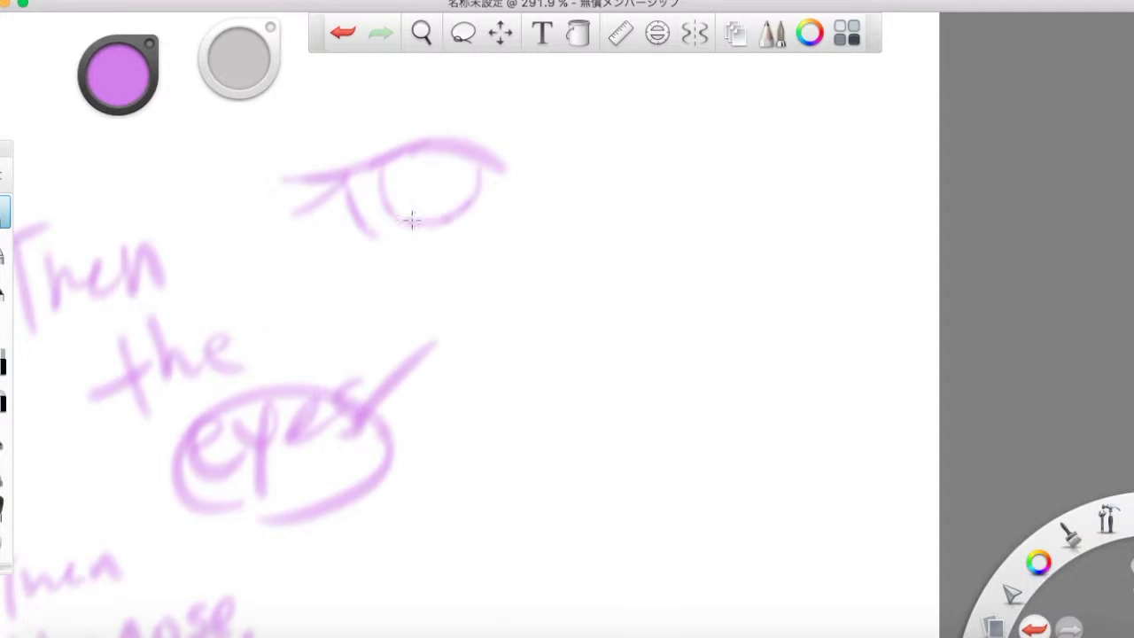
# Draw the right eye of the first sample pair and add creases and eyebrows above both eyes.
pyautogui.moveTo(556, 173)
pyautogui.mouseDown()
pyautogui.moveTo(709, 182)
pyautogui.moveTo(718, 204)
pyautogui.mouseUp()
pyautogui.moveTo(682, 177); pyautogui.dragTo(652, 227)
pyautogui.moveTo(583, 164); pyautogui.dragTo(611, 218)
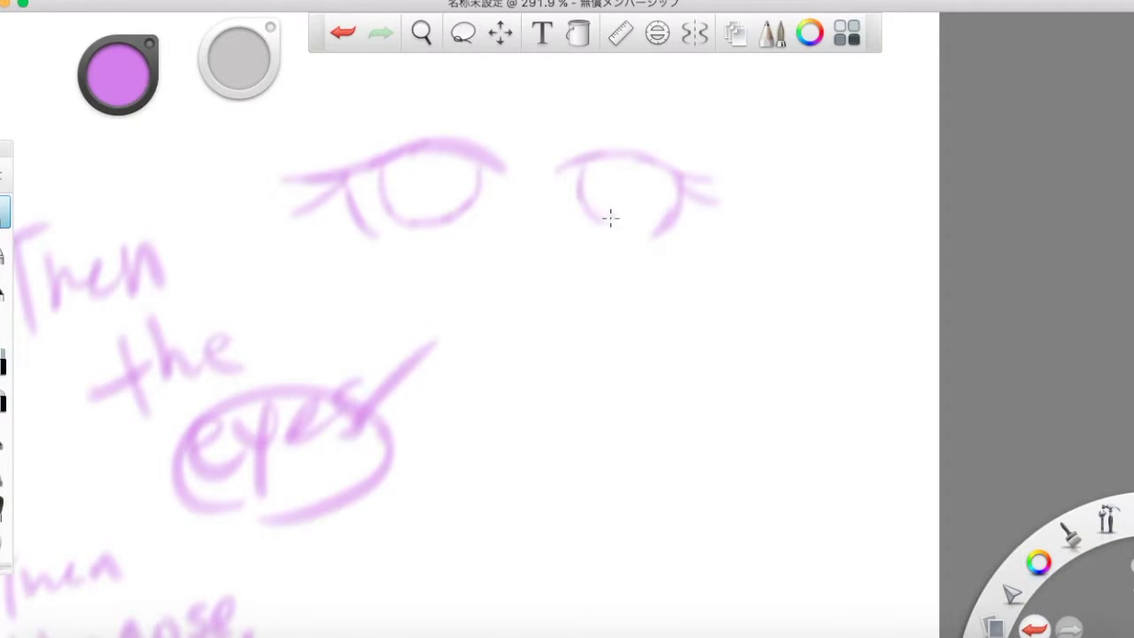
pyautogui.moveTo(450, 126); pyautogui.dragTo(491, 138)
pyautogui.moveTo(560, 148); pyautogui.dragTo(599, 137)
pyautogui.moveTo(333, 135)
pyautogui.mouseDown()
pyautogui.moveTo(420, 107)
pyautogui.moveTo(500, 114)
pyautogui.mouseUp()
pyautogui.moveTo(550, 120)
pyautogui.mouseDown()
pyautogui.moveTo(648, 123)
pyautogui.moveTo(702, 155)
pyautogui.mouseUp()
# Draw a second, smaller sample pair of eyes with slanted eyebrows below the first pair.
pyautogui.moveTo(585, 326)
pyautogui.mouseDown()
pyautogui.moveTo(512, 331)
pyautogui.moveTo(468, 358)
pyautogui.moveTo(503, 390)
pyautogui.mouseUp()
pyautogui.moveTo(502, 343); pyautogui.dragTo(564, 338)
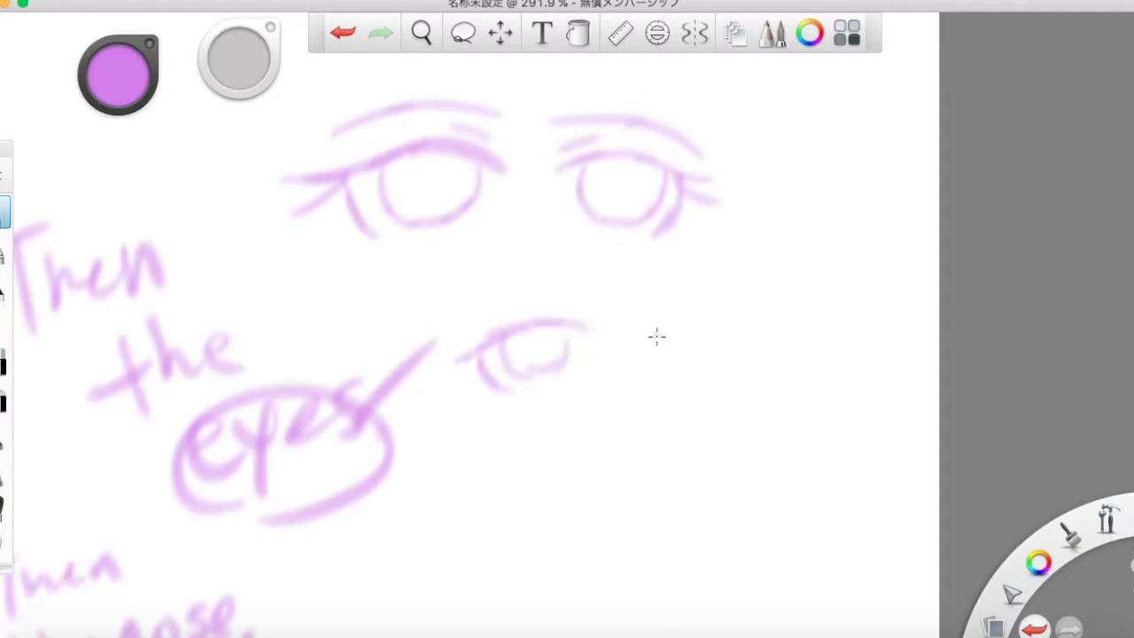
pyautogui.moveTo(656, 332); pyautogui.dragTo(767, 357)
pyautogui.moveTo(667, 337); pyautogui.dragTo(712, 374)
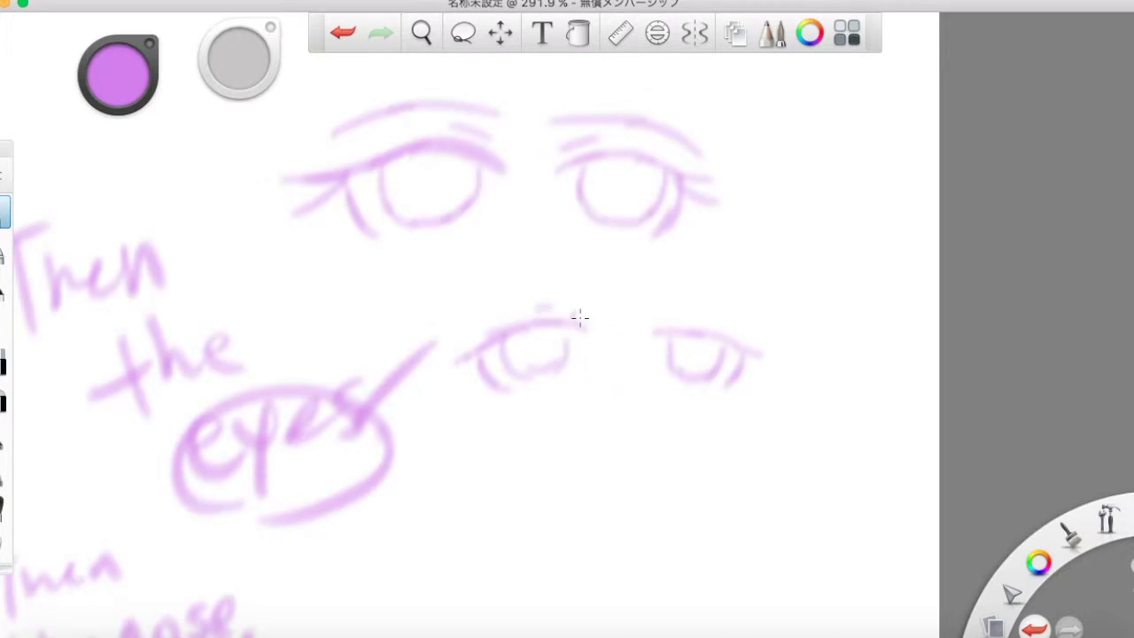
pyautogui.moveTo(468, 326); pyautogui.dragTo(560, 284)
pyautogui.moveTo(662, 291); pyautogui.dragTo(767, 343)
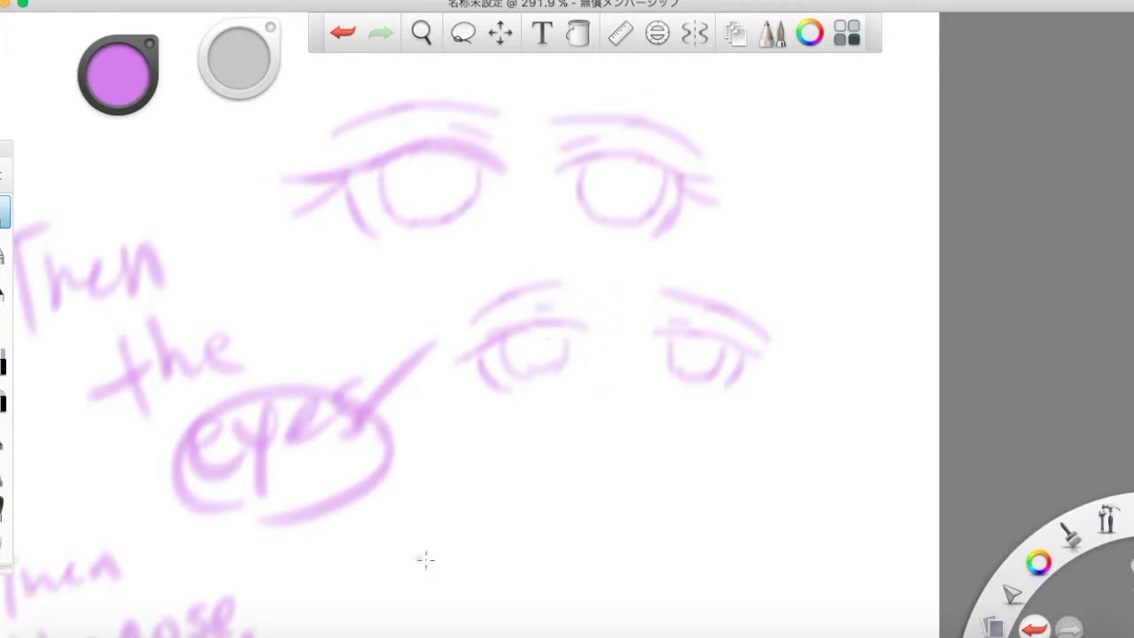
# Draw a third sample pair of narrow, half-closed eyes with flat eyebrows below the second pair.
pyautogui.moveTo(531, 510)
pyautogui.mouseDown()
pyautogui.moveTo(461, 494)
pyautogui.moveTo(389, 503)
pyautogui.mouseUp()
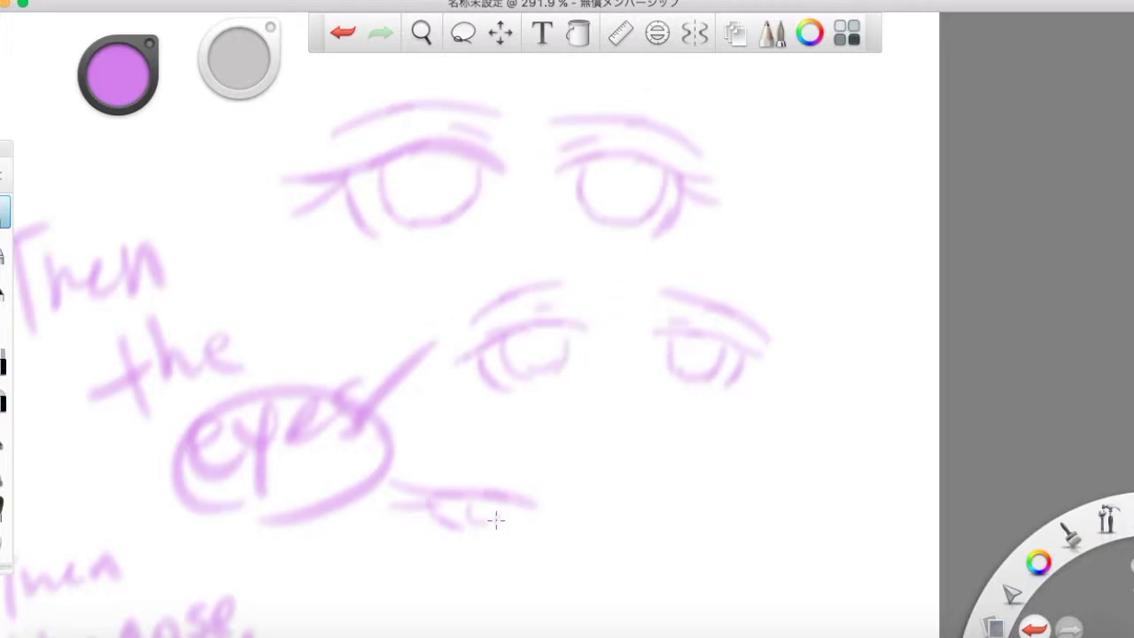
pyautogui.moveTo(576, 507); pyautogui.dragTo(650, 502)
pyautogui.moveTo(582, 503); pyautogui.dragTo(658, 509)
pyautogui.moveTo(424, 450); pyautogui.dragTo(495, 454)
pyautogui.moveTo(620, 462); pyautogui.dragTo(706, 460)
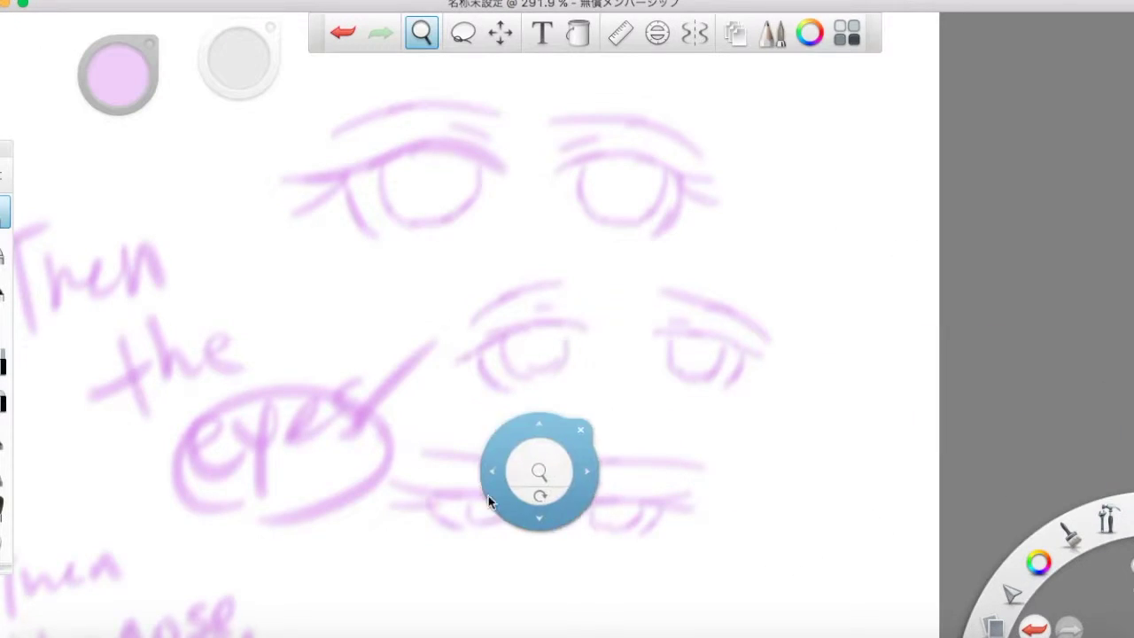
# Handwrite "etc." to the right of the sample eyes.
pyautogui.moveTo(542, 474); pyautogui.dragTo(772, 413)
pyautogui.moveTo(986, 437); pyautogui.dragTo(1013, 443)
pyautogui.moveTo(1024, 352); pyautogui.dragTo(1031, 419)
pyautogui.moveTo(1011, 397); pyautogui.dragTo(1046, 381)
pyautogui.moveTo(1060, 397); pyautogui.dragTo(1068, 413)
pyautogui.click(1076, 406)
# Trace the top of the head in purple and handwrite "Then this part" with an arrow pointing to it.
pyautogui.moveTo(97, 567)
pyautogui.mouseDown()
pyautogui.moveTo(469, 332)
pyautogui.moveTo(575, 580)
pyautogui.mouseUp()
pyautogui.moveTo(705, 456)
pyautogui.mouseDown()
pyautogui.moveTo(619, 396)
pyautogui.moveTo(571, 443)
pyautogui.mouseUp()
pyautogui.moveTo(601, 384); pyautogui.dragTo(629, 344)
pyautogui.moveTo(358, 234)
pyautogui.mouseDown()
pyautogui.moveTo(360, 215)
pyautogui.moveTo(564, 197)
pyautogui.mouseUp()
pyautogui.moveTo(215, 164)
pyautogui.mouseDown()
pyautogui.moveTo(321, 91)
pyautogui.moveTo(392, 101)
pyautogui.moveTo(249, 195)
pyautogui.moveTo(310, 185)
pyautogui.moveTo(328, 213)
pyautogui.mouseUp()
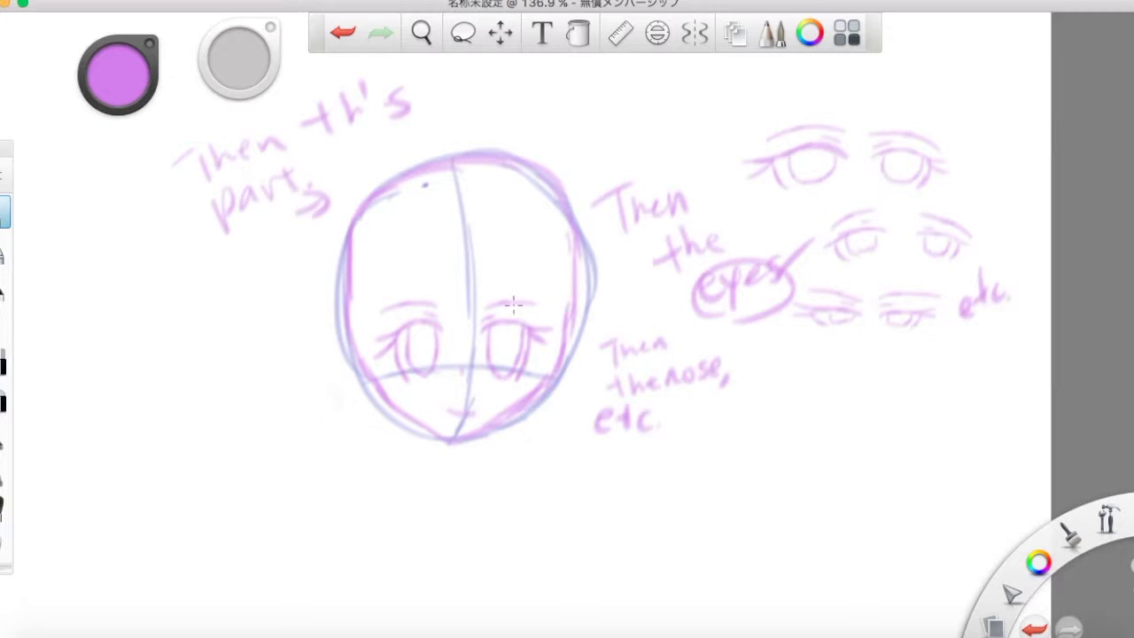
# Hide Layer 1 to check the purple face on its own, and show the layer again.
pyautogui.click(735, 33)
pyautogui.click(729, 221)
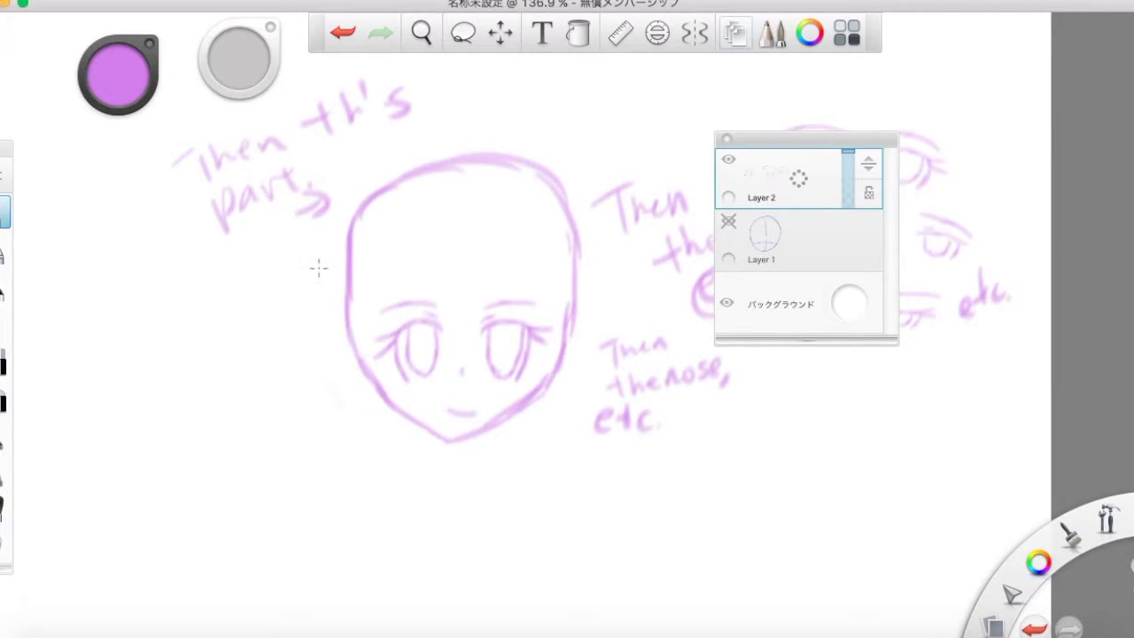
pyautogui.click(766, 234)
pyautogui.click(728, 222)
pyautogui.click(727, 140)
# Handwrite the note "Then the rest." to the lower left of the head.
pyautogui.moveTo(1107, 518); pyautogui.dragTo(1096, 458)
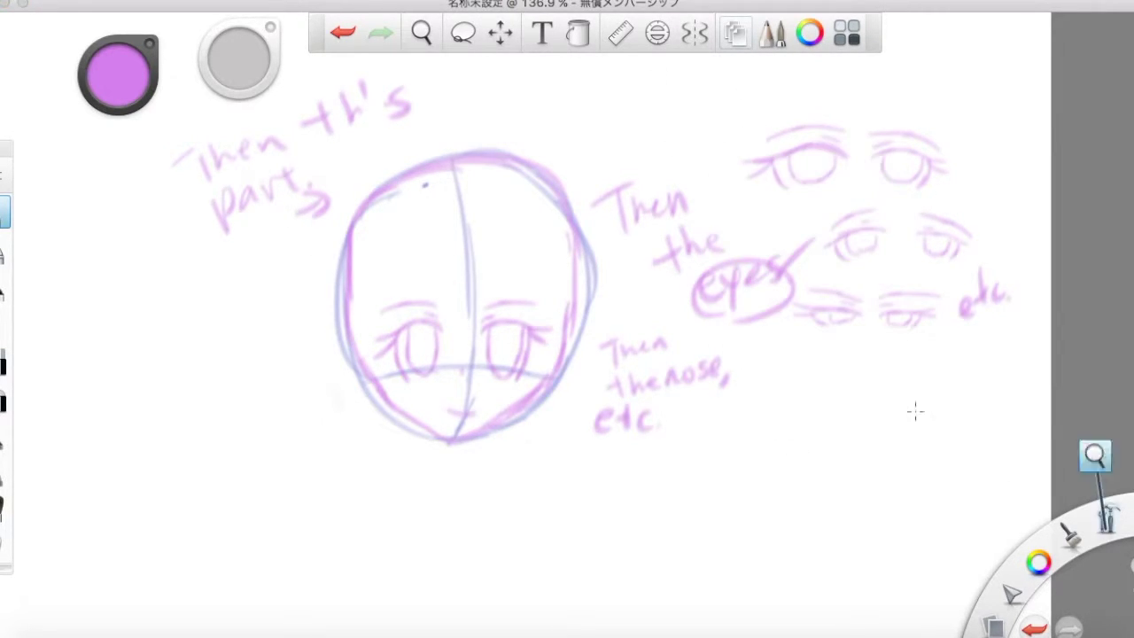
pyautogui.moveTo(569, 465); pyautogui.dragTo(620, 382)
pyautogui.moveTo(523, 521); pyautogui.dragTo(536, 485)
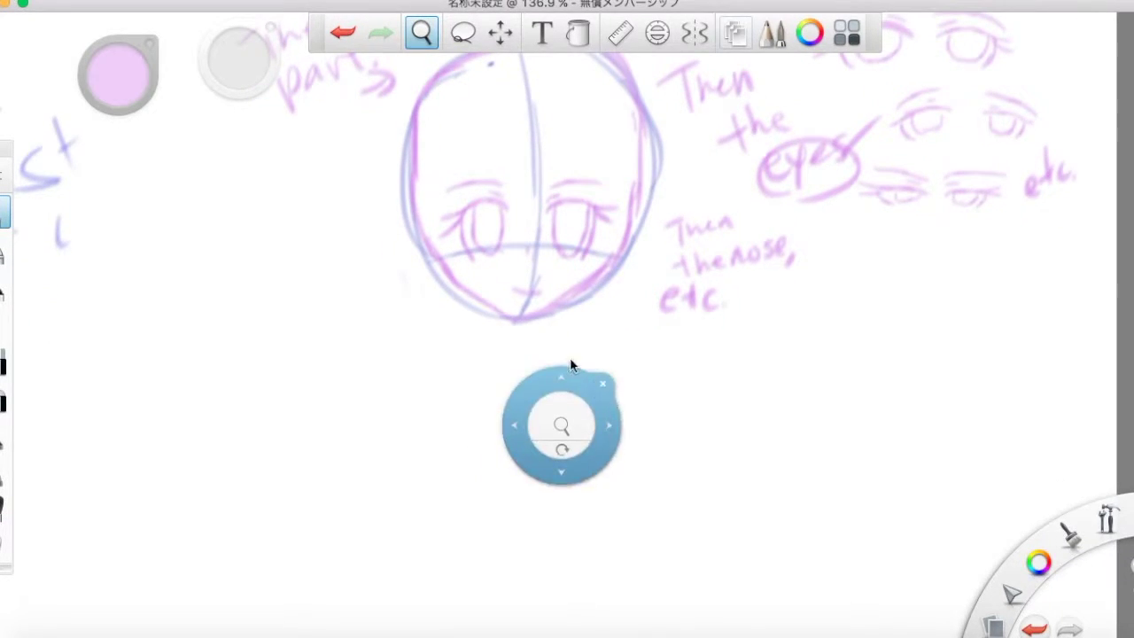
pyautogui.click(352, 240)
pyautogui.moveTo(176, 326)
pyautogui.mouseDown()
pyautogui.moveTo(162, 398)
pyautogui.moveTo(253, 378)
pyautogui.moveTo(365, 312)
pyautogui.mouseUp()
# Erase the "Then the rest." note and the blue instruction note left of the head with Layer 1 active.
pyautogui.moveTo(1108, 520); pyautogui.dragTo(1096, 458)
pyautogui.moveTo(670, 314)
pyautogui.mouseDown()
pyautogui.moveTo(614, 336)
pyautogui.moveTo(687, 391)
pyautogui.mouseUp()
pyautogui.click(623, 364)
pyautogui.click(4, 361)
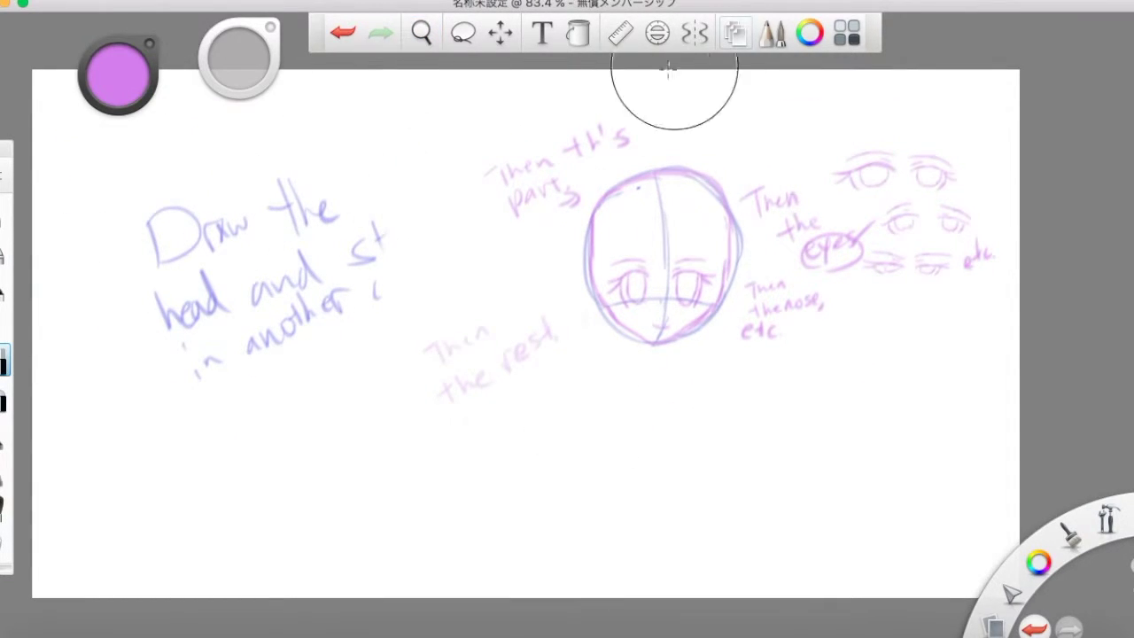
pyautogui.click(735, 33)
pyautogui.click(771, 239)
pyautogui.moveTo(562, 385); pyautogui.dragTo(542, 324)
pyautogui.click(727, 140)
pyautogui.moveTo(135, 314); pyautogui.dragTo(298, 369)
# Erase the purple notes and sample eyes around the head on Layer 2, and switch back to the pencil.
pyautogui.click(735, 33)
pyautogui.click(769, 177)
pyautogui.click(726, 140)
pyautogui.moveTo(168, 221)
pyautogui.mouseDown()
pyautogui.moveTo(316, 228)
pyautogui.moveTo(575, 127)
pyautogui.moveTo(488, 175)
pyautogui.mouseUp()
pyautogui.moveTo(596, 185)
pyautogui.mouseDown()
pyautogui.moveTo(919, 316)
pyautogui.moveTo(825, 192)
pyautogui.moveTo(780, 167)
pyautogui.moveTo(793, 303)
pyautogui.moveTo(780, 310)
pyautogui.mouseUp()
pyautogui.click(5, 212)
pyautogui.press('space')
pyautogui.moveTo(682, 439)
pyautogui.mouseDown()
pyautogui.moveTo(505, 421)
pyautogui.moveTo(523, 367)
pyautogui.mouseUp()
pyautogui.scroll(3, 505, 421)
pyautogui.moveTo(507, 306); pyautogui.dragTo(466, 245)
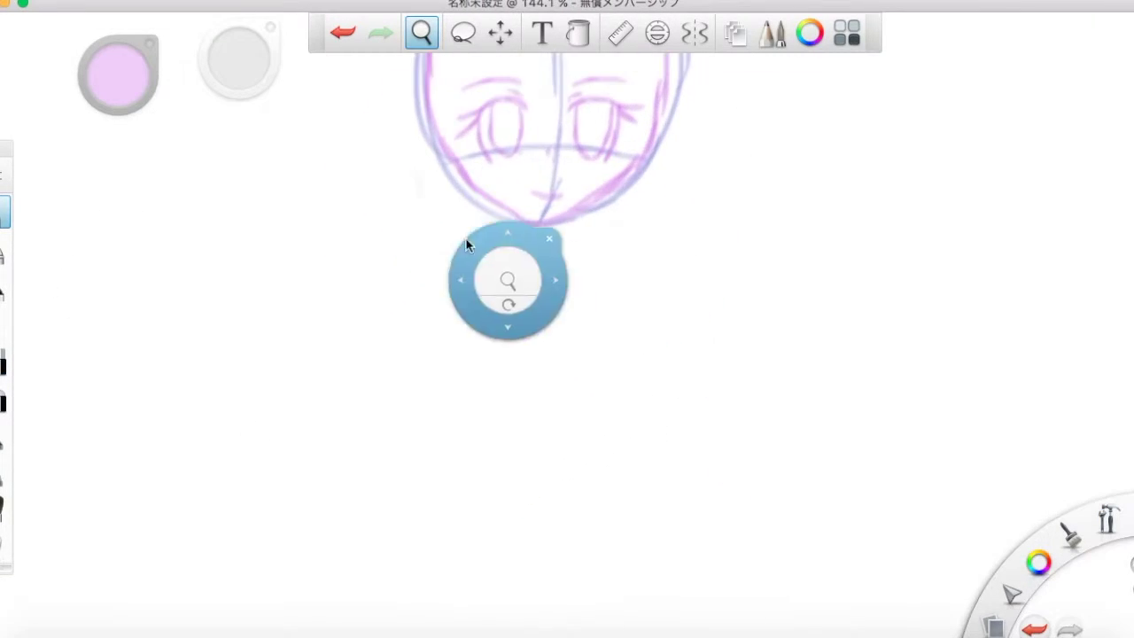
pyautogui.moveTo(561, 421); pyautogui.dragTo(552, 364)
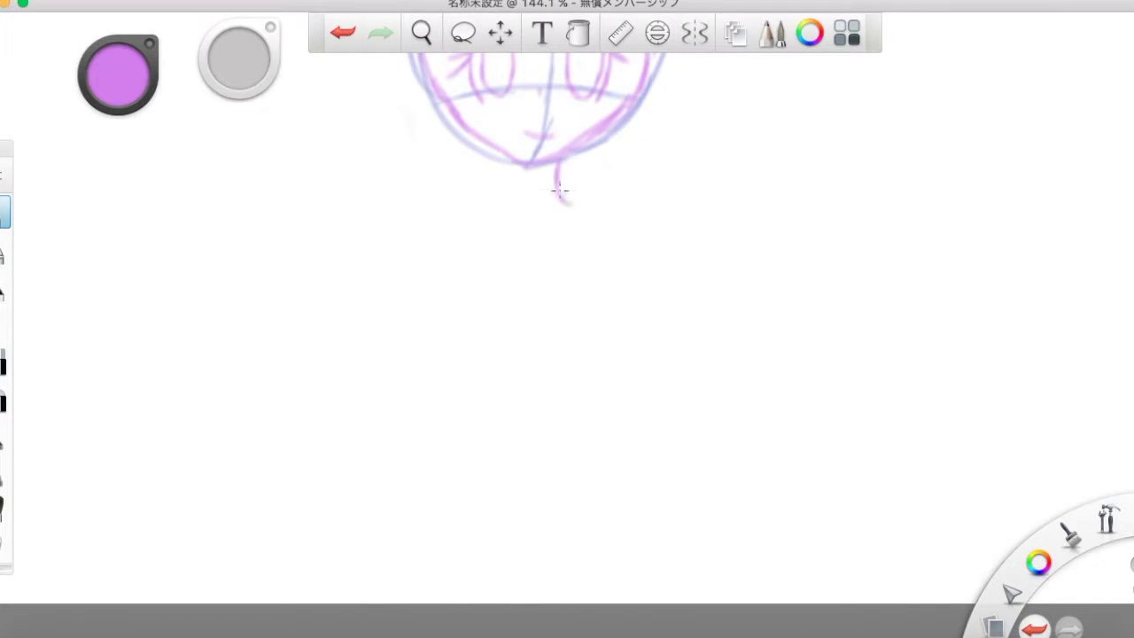
pyautogui.click(344, 34)
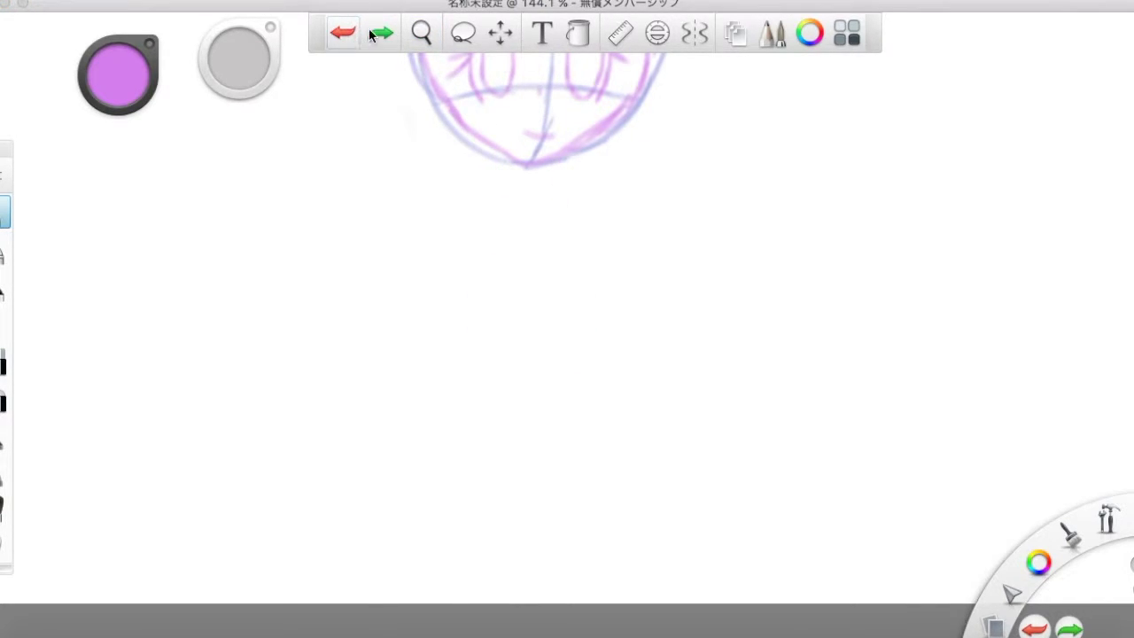
pyautogui.moveTo(466, 131)
pyautogui.mouseDown()
pyautogui.moveTo(515, 162)
pyautogui.moveTo(464, 189)
pyautogui.mouseUp()
# Undo the stray strokes and draw the neck below the chin with a V-shaped neckline.
pyautogui.moveTo(1096, 524)
pyautogui.mouseDown()
pyautogui.moveTo(1103, 497)
pyautogui.moveTo(1062, 555)
pyautogui.mouseUp()
pyautogui.moveTo(847, 369); pyautogui.dragTo(761, 394)
pyautogui.click(344, 34)
pyautogui.click(344, 33)
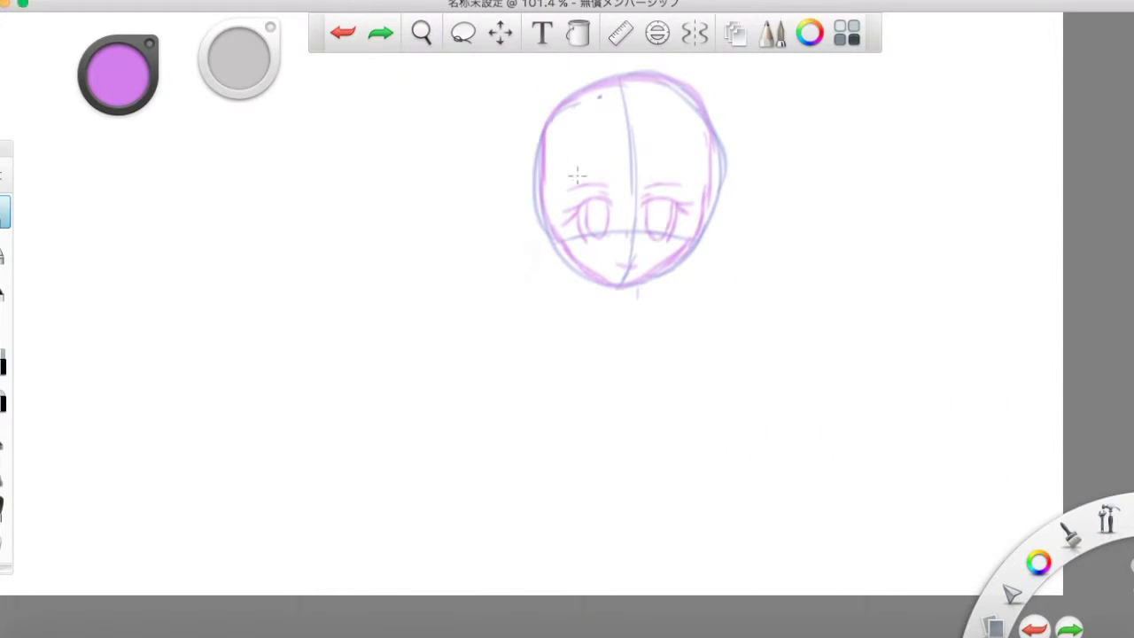
pyautogui.moveTo(717, 268); pyautogui.dragTo(654, 284)
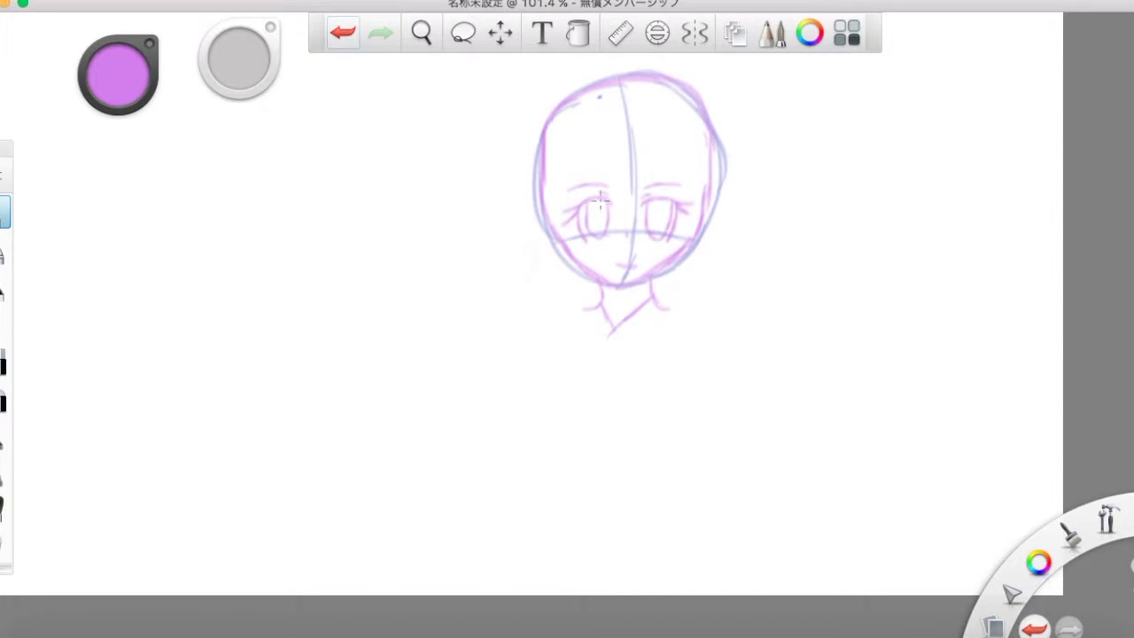
# Sketch the shoulders, chest and arms of the figure below the neckline, undoing stray strokes along the way.
pyautogui.moveTo(556, 312); pyautogui.dragTo(602, 303)
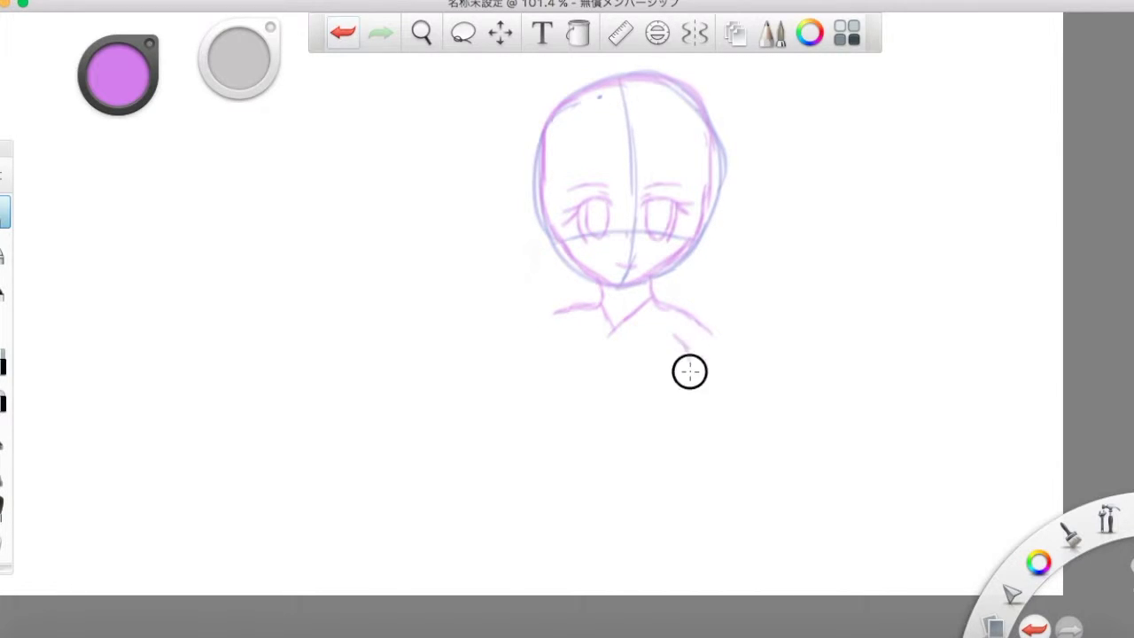
pyautogui.click(343, 32)
pyautogui.moveTo(580, 335); pyautogui.dragTo(572, 374)
pyautogui.click(343, 33)
pyautogui.moveTo(667, 327)
pyautogui.mouseDown()
pyautogui.moveTo(661, 384)
pyautogui.moveTo(700, 484)
pyautogui.moveTo(757, 572)
pyautogui.moveTo(797, 592)
pyautogui.mouseUp()
pyautogui.moveTo(563, 414)
pyautogui.mouseDown()
pyautogui.moveTo(589, 472)
pyautogui.moveTo(555, 555)
pyautogui.mouseUp()
pyautogui.moveTo(705, 335); pyautogui.dragTo(719, 457)
pyautogui.moveTo(557, 310); pyautogui.dragTo(538, 517)
# Handwrite the note "Now, the hair!" to the left of the body, clarifying the letter w above it.
pyautogui.moveTo(108, 486); pyautogui.dragTo(119, 361)
pyautogui.moveTo(166, 388); pyautogui.dragTo(169, 383)
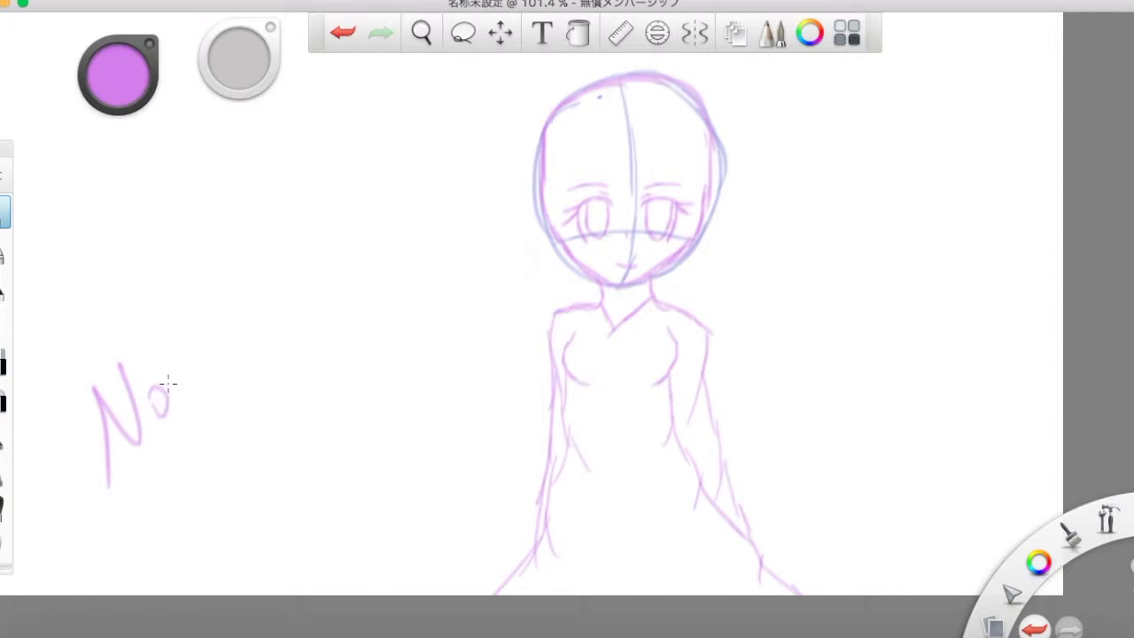
pyautogui.moveTo(239, 358); pyautogui.dragTo(266, 335)
pyautogui.moveTo(242, 302); pyautogui.dragTo(279, 359)
pyautogui.moveTo(269, 300)
pyautogui.mouseDown()
pyautogui.moveTo(307, 334)
pyautogui.moveTo(336, 331)
pyautogui.mouseUp()
pyautogui.moveTo(169, 468)
pyautogui.mouseDown()
pyautogui.moveTo(215, 496)
pyautogui.moveTo(258, 481)
pyautogui.moveTo(291, 423)
pyautogui.mouseUp()
pyautogui.moveTo(307, 393); pyautogui.dragTo(316, 427)
pyautogui.moveTo(178, 280); pyautogui.dragTo(213, 270)
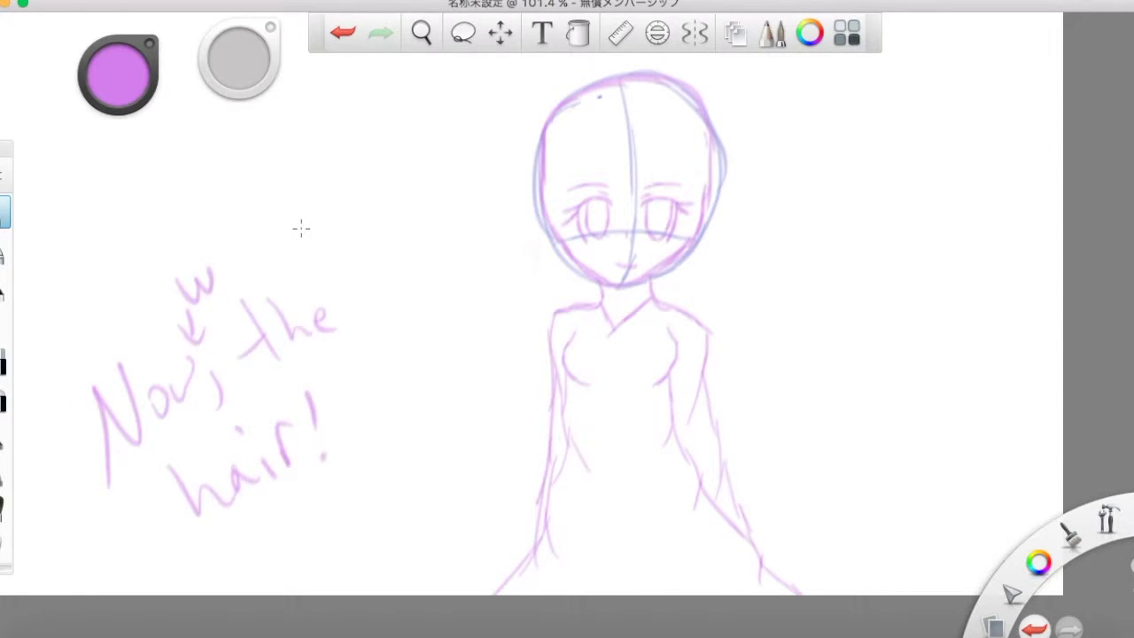
pyautogui.moveTo(537, 146); pyautogui.dragTo(525, 238)
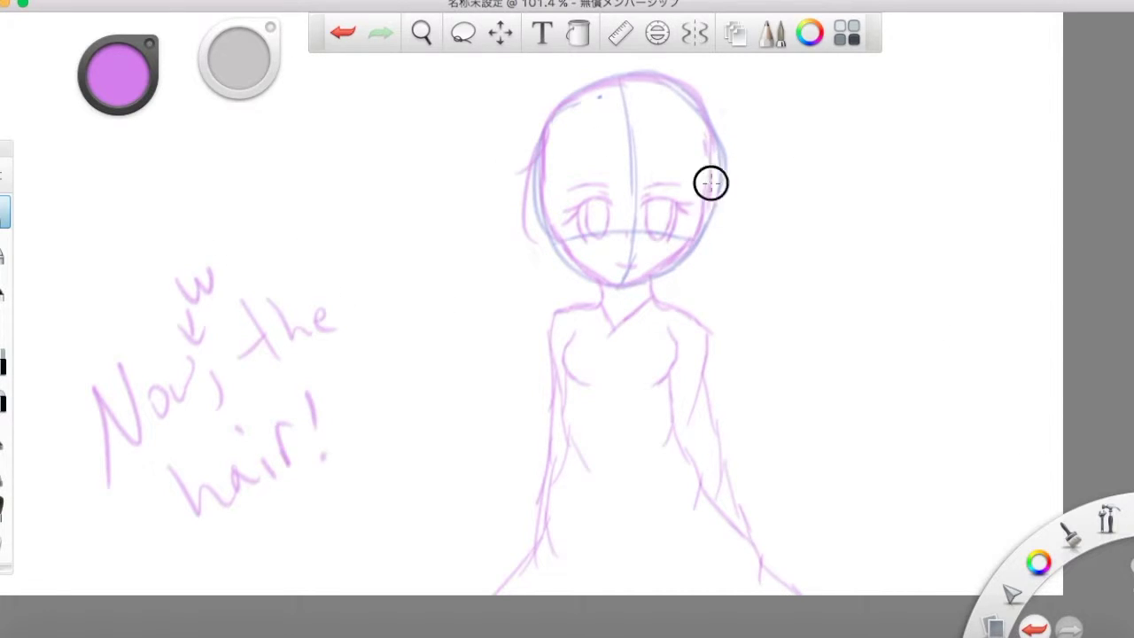
pyautogui.click(342, 34)
pyautogui.click(340, 35)
pyautogui.click(340, 35)
pyautogui.click(340, 36)
# Sketch long curved side locks hanging down from both sides of the character's head.
pyautogui.moveTo(538, 162); pyautogui.dragTo(482, 282)
pyautogui.moveTo(511, 214); pyautogui.dragTo(494, 328)
pyautogui.moveTo(714, 169)
pyautogui.mouseDown()
pyautogui.moveTo(719, 293)
pyautogui.moveTo(628, 393)
pyautogui.mouseUp()
# Sketch pointed bangs across the character's forehead and a round bun on each side of the head.
pyautogui.moveTo(492, 328)
pyautogui.mouseDown()
pyautogui.moveTo(499, 281)
pyautogui.moveTo(570, 177)
pyautogui.mouseUp()
pyautogui.moveTo(526, 215)
pyautogui.mouseDown()
pyautogui.moveTo(594, 166)
pyautogui.moveTo(589, 200)
pyautogui.mouseUp()
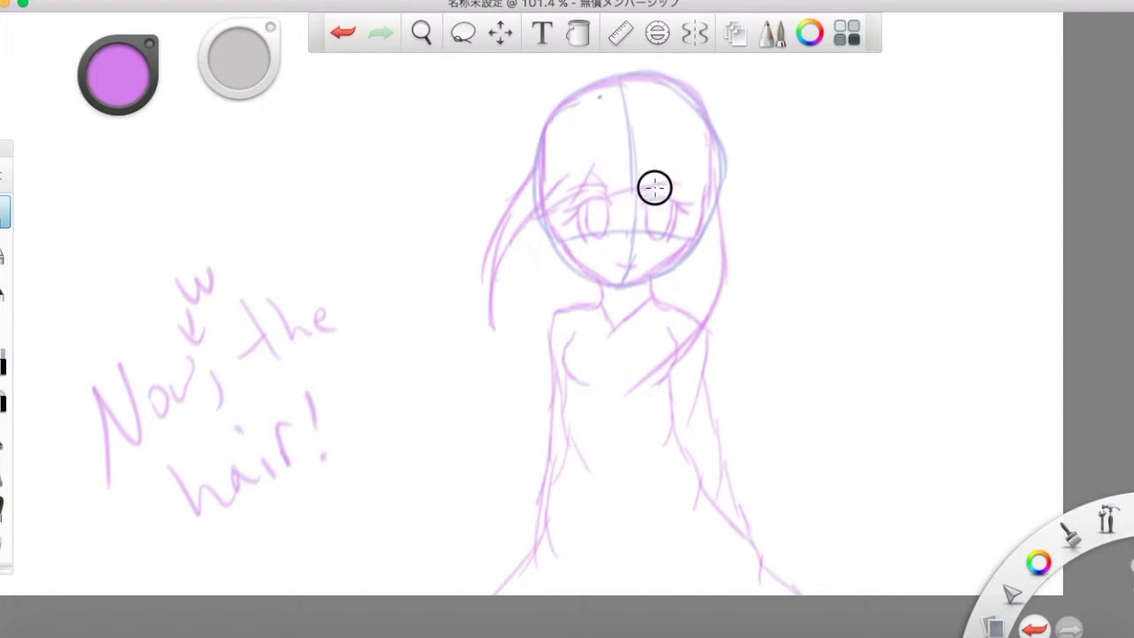
pyautogui.moveTo(670, 168); pyautogui.dragTo(704, 189)
pyautogui.moveTo(691, 136)
pyautogui.mouseDown()
pyautogui.moveTo(712, 211)
pyautogui.moveTo(656, 365)
pyautogui.mouseUp()
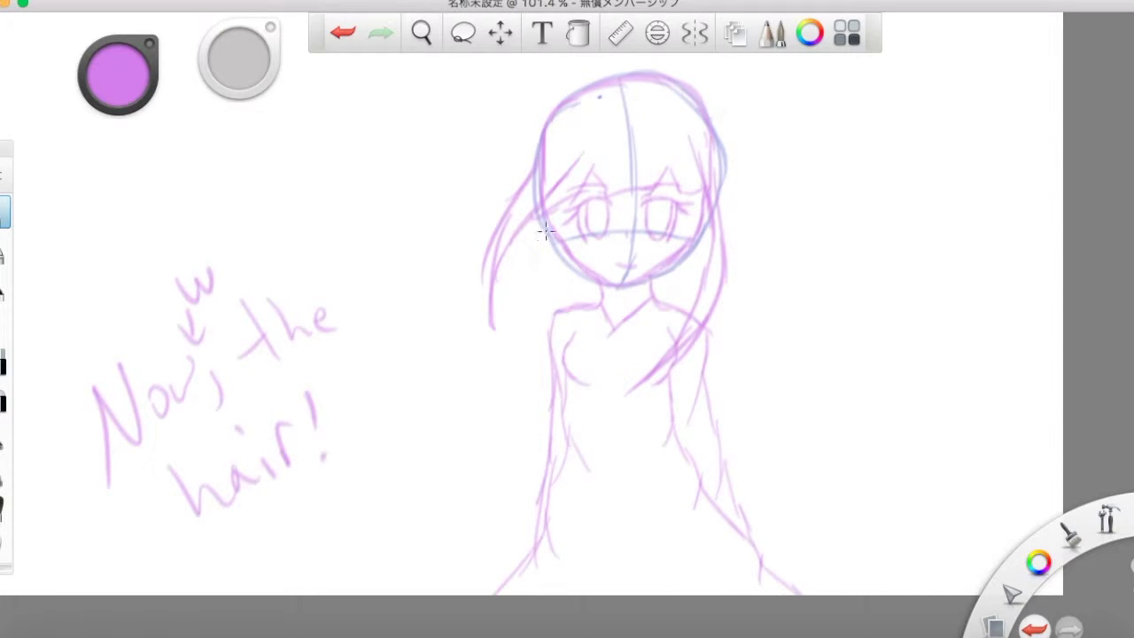
pyautogui.moveTo(706, 116)
pyautogui.mouseDown()
pyautogui.moveTo(729, 114)
pyautogui.moveTo(740, 137)
pyautogui.mouseUp()
pyautogui.moveTo(585, 110)
pyautogui.mouseDown()
pyautogui.moveTo(572, 89)
pyautogui.moveTo(550, 135)
pyautogui.mouseUp()
pyautogui.moveTo(721, 142); pyautogui.dragTo(877, 205)
pyautogui.moveTo(876, 195); pyautogui.dragTo(851, 271)
pyautogui.moveTo(731, 150); pyautogui.dragTo(939, 211)
pyautogui.moveTo(536, 151); pyautogui.dragTo(375, 172)
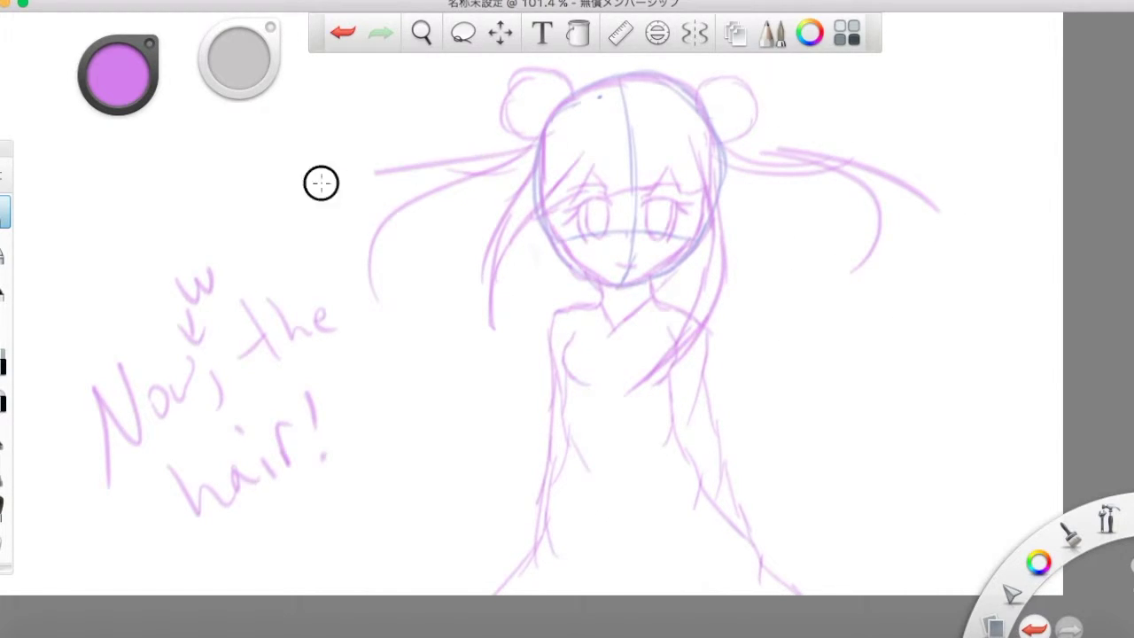
pyautogui.click(342, 33)
pyautogui.moveTo(537, 133)
pyautogui.mouseDown()
pyautogui.moveTo(430, 155)
pyautogui.moveTo(348, 257)
pyautogui.mouseUp()
pyautogui.click(343, 33)
pyautogui.click(343, 33)
pyautogui.click(343, 33)
pyautogui.click(343, 32)
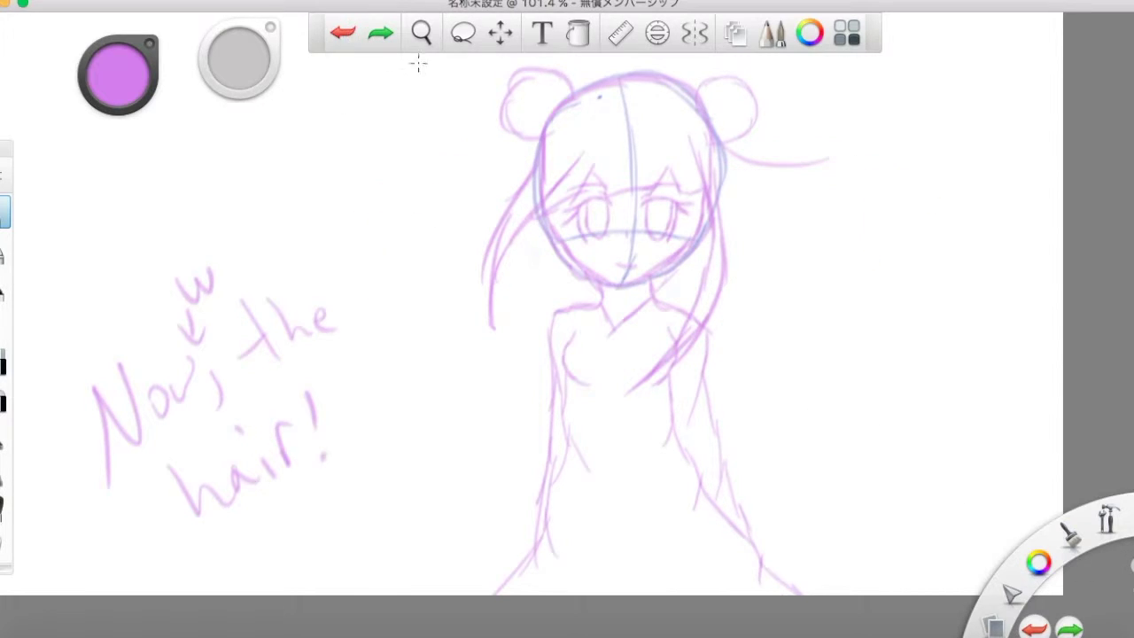
# Sketch loose pigtails falling from beneath both hair buns to about chest height.
pyautogui.moveTo(540, 146); pyautogui.dragTo(437, 206)
pyautogui.moveTo(490, 173); pyautogui.dragTo(480, 365)
pyautogui.moveTo(537, 159); pyautogui.dragTo(425, 265)
pyautogui.moveTo(484, 204); pyautogui.dragTo(431, 366)
pyautogui.moveTo(722, 146); pyautogui.dragTo(797, 224)
pyautogui.moveTo(769, 200); pyautogui.dragTo(787, 350)
pyautogui.moveTo(740, 167); pyautogui.dragTo(777, 363)
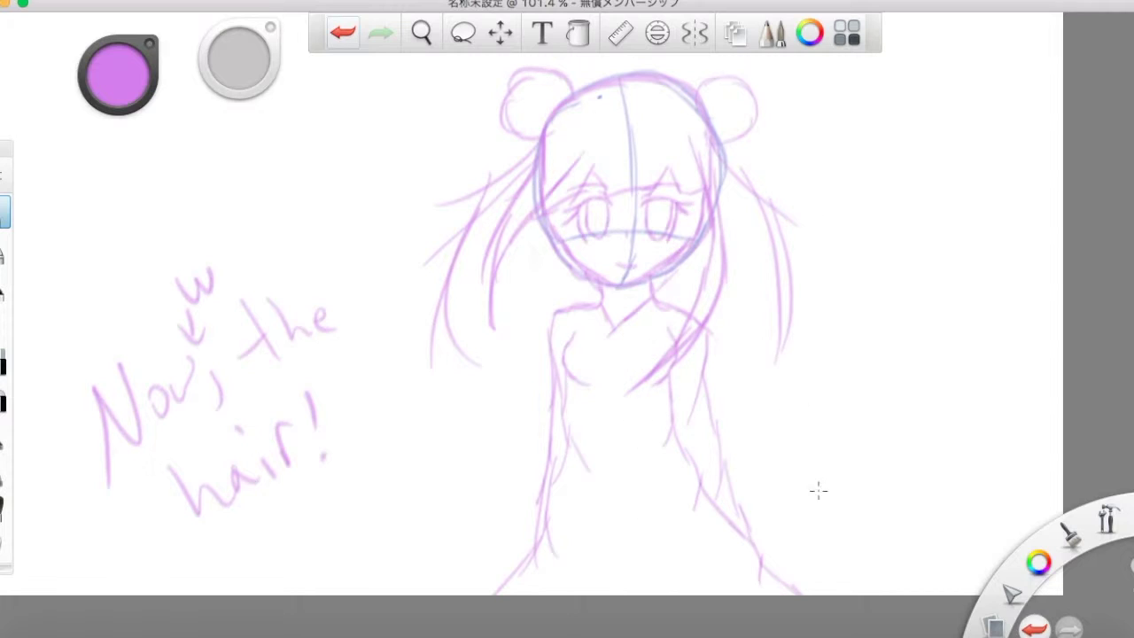
# Erase the "Now, the hair!" note beside the body and switch back to the pencil.
pyautogui.click(4, 362)
pyautogui.moveTo(164, 345)
pyautogui.mouseDown()
pyautogui.moveTo(245, 484)
pyautogui.moveTo(316, 417)
pyautogui.mouseUp()
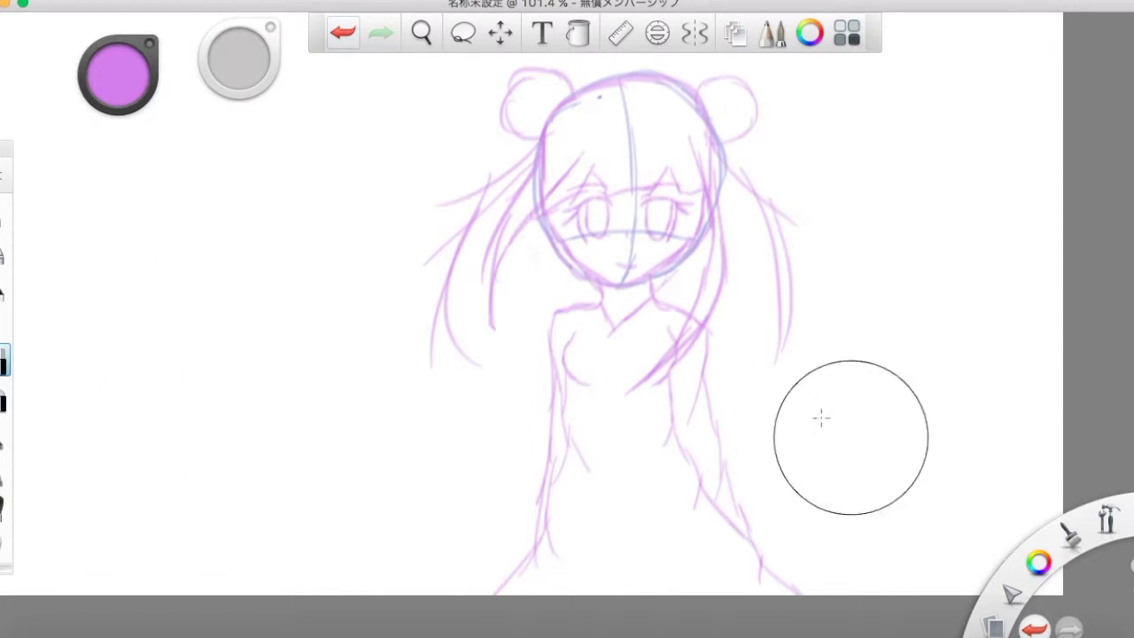
pyautogui.click(5, 212)
# Draw the jaw and chin outline of a sample head in the empty area left of the character.
pyautogui.moveTo(1107, 519); pyautogui.dragTo(1094, 459)
pyautogui.moveTo(254, 300); pyautogui.dragTo(545, 360)
pyautogui.click(559, 351)
pyautogui.moveTo(223, 145)
pyautogui.mouseDown()
pyautogui.moveTo(233, 269)
pyautogui.moveTo(319, 331)
pyautogui.mouseUp()
pyautogui.moveTo(422, 147); pyautogui.dragTo(411, 264)
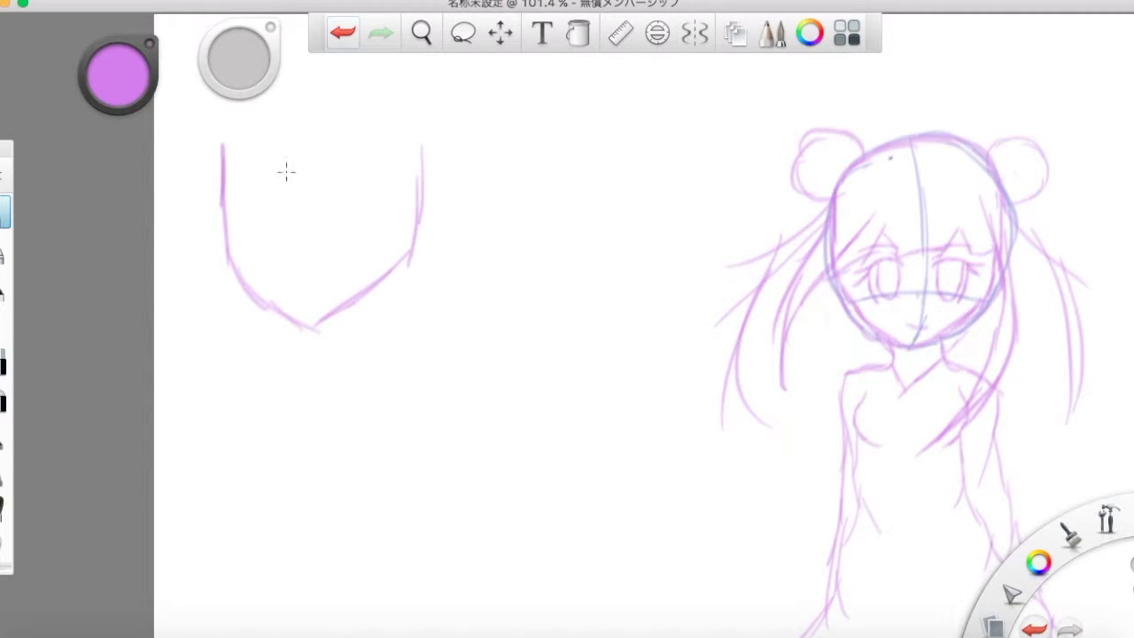
# Sketch side locks down both sides of the first sample face.
pyautogui.moveTo(221, 162); pyautogui.dragTo(189, 323)
pyautogui.moveTo(412, 158); pyautogui.dragTo(427, 269)
pyautogui.moveTo(423, 256); pyautogui.dragTo(372, 352)
pyautogui.moveTo(178, 285); pyautogui.dragTo(216, 358)
# Sketch jagged, side-swept bangs and the rounded top of the hair on the first sample head.
pyautogui.moveTo(205, 346)
pyautogui.mouseDown()
pyautogui.moveTo(238, 225)
pyautogui.moveTo(270, 213)
pyautogui.mouseUp()
pyautogui.moveTo(268, 222); pyautogui.dragTo(295, 197)
pyautogui.moveTo(285, 216)
pyautogui.mouseDown()
pyautogui.moveTo(317, 186)
pyautogui.moveTo(355, 214)
pyautogui.mouseUp()
pyautogui.moveTo(354, 213); pyautogui.dragTo(376, 147)
pyautogui.moveTo(377, 147); pyautogui.dragTo(380, 328)
pyautogui.moveTo(219, 164)
pyautogui.mouseDown()
pyautogui.moveTo(291, 99)
pyautogui.moveTo(382, 105)
pyautogui.mouseUp()
pyautogui.moveTo(365, 95); pyautogui.dragTo(440, 195)
pyautogui.moveTo(426, 153); pyautogui.dragTo(422, 231)
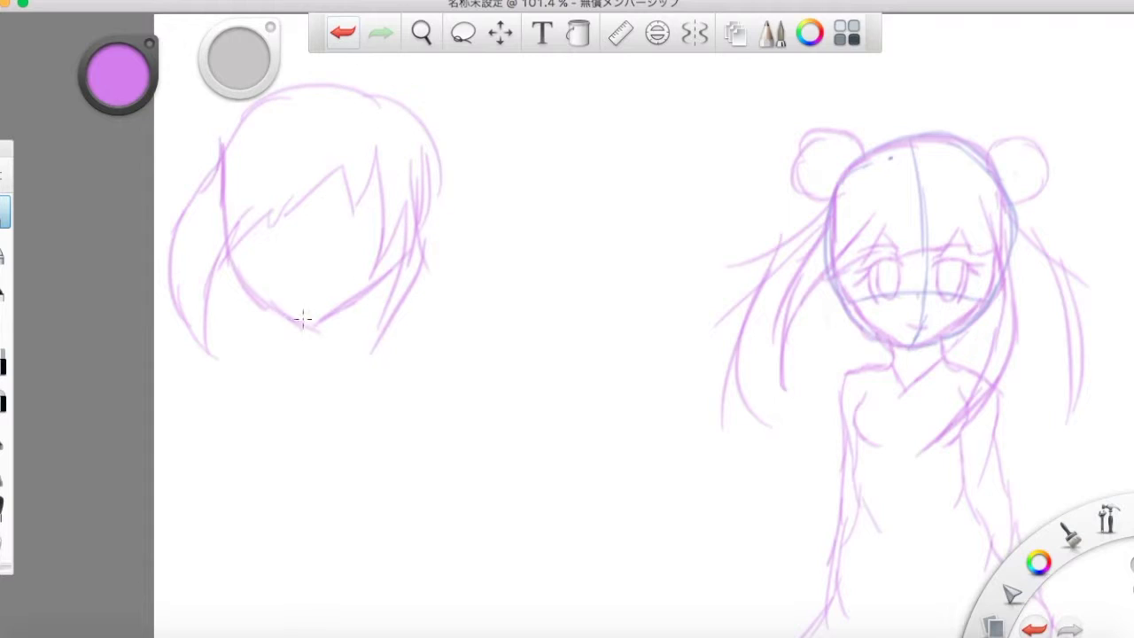
# Add the neck, rounded shoulders and long hair falling past the shoulders to the first sample.
pyautogui.moveTo(350, 302); pyautogui.dragTo(372, 353)
pyautogui.moveTo(357, 350)
pyautogui.mouseDown()
pyautogui.moveTo(403, 346)
pyautogui.moveTo(438, 410)
pyautogui.mouseUp()
pyautogui.click(338, 38)
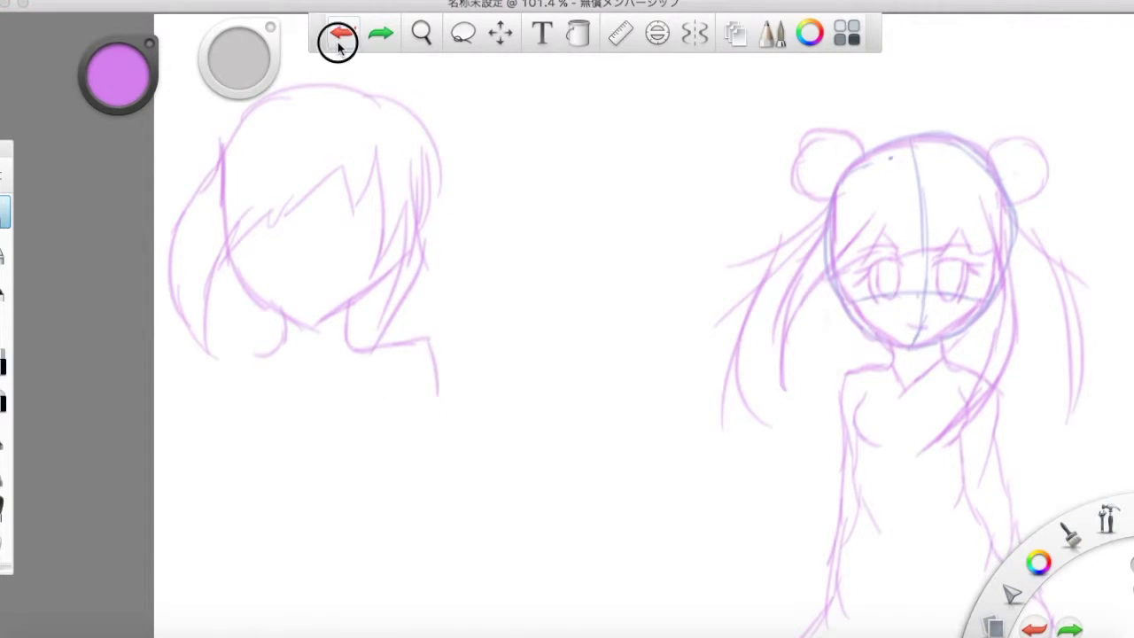
pyautogui.moveTo(348, 352); pyautogui.dragTo(415, 417)
pyautogui.moveTo(427, 257)
pyautogui.mouseDown()
pyautogui.moveTo(443, 417)
pyautogui.moveTo(399, 489)
pyautogui.mouseUp()
pyautogui.moveTo(190, 345); pyautogui.dragTo(211, 482)
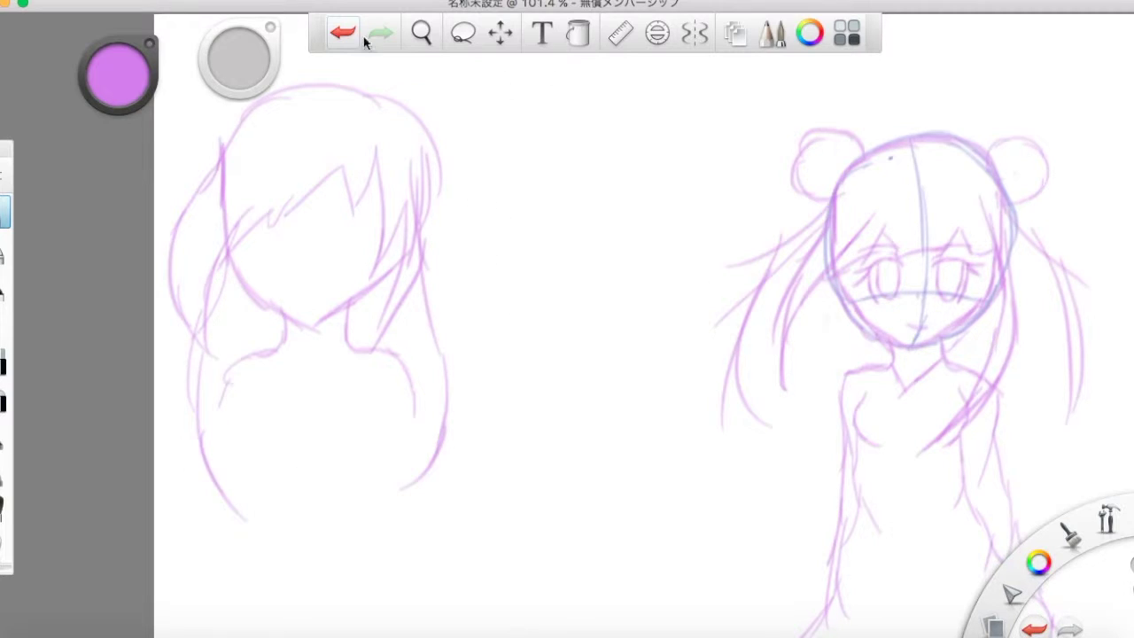
# Sketch a second, smaller sample head with jagged bangs, neck and shoulders between the first sample and the character.
pyautogui.moveTo(511, 234); pyautogui.dragTo(561, 332)
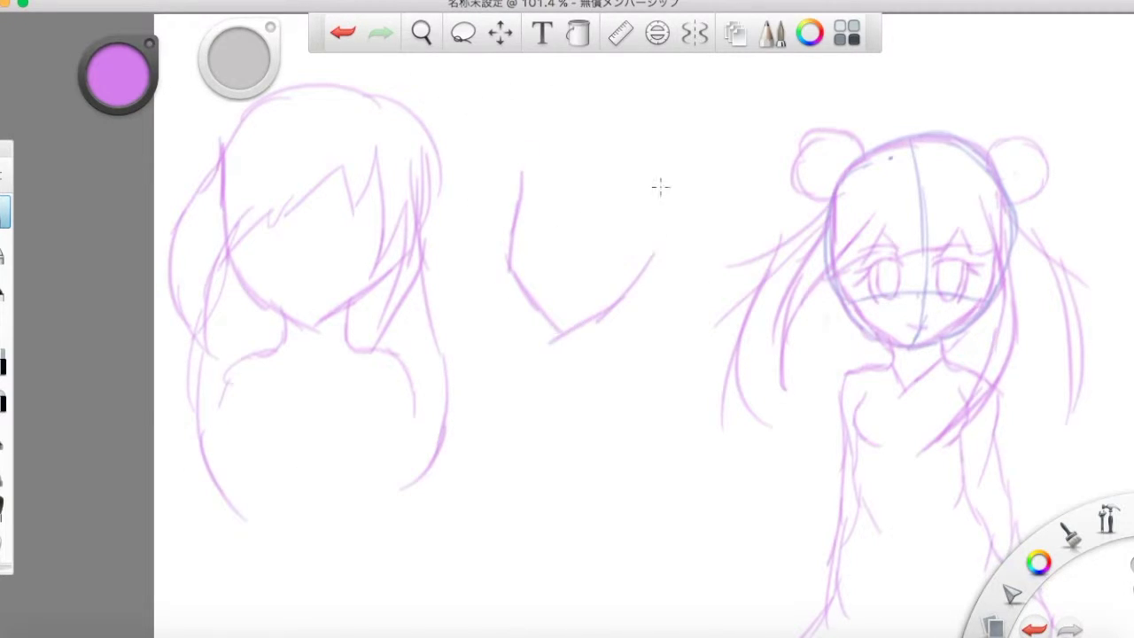
pyautogui.moveTo(525, 171); pyautogui.dragTo(492, 208)
pyautogui.moveTo(514, 202)
pyautogui.mouseDown()
pyautogui.moveTo(524, 242)
pyautogui.moveTo(610, 194)
pyautogui.moveTo(625, 291)
pyautogui.mouseUp()
pyautogui.moveTo(632, 271); pyautogui.dragTo(630, 314)
pyautogui.moveTo(516, 202); pyautogui.dragTo(587, 154)
pyautogui.moveTo(549, 153)
pyautogui.mouseDown()
pyautogui.moveTo(663, 167)
pyautogui.moveTo(668, 203)
pyautogui.moveTo(633, 408)
pyautogui.mouseUp()
pyautogui.moveTo(559, 346); pyautogui.dragTo(507, 401)
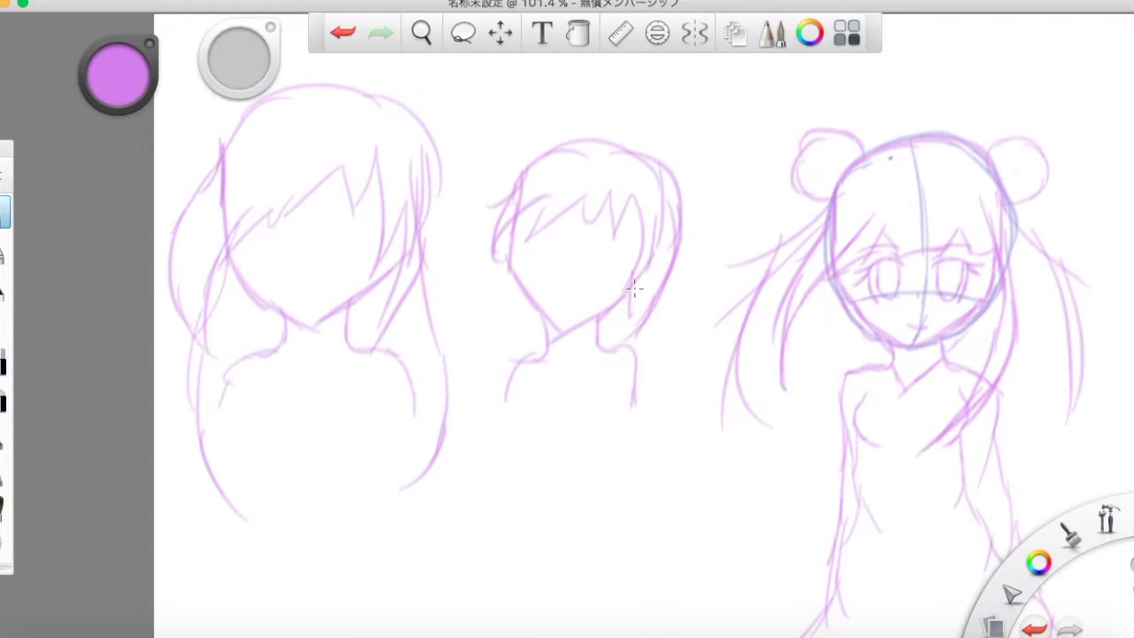
# Sketch low pigtails hanging in front of the shoulders on both sides of the second sample.
pyautogui.moveTo(520, 285); pyautogui.dragTo(477, 346)
pyautogui.moveTo(498, 327); pyautogui.dragTo(518, 454)
pyautogui.moveTo(536, 310); pyautogui.dragTo(497, 418)
pyautogui.moveTo(519, 399); pyautogui.dragTo(524, 464)
pyautogui.moveTo(621, 315); pyautogui.dragTo(597, 409)
pyautogui.moveTo(617, 377)
pyautogui.mouseDown()
pyautogui.moveTo(591, 449)
pyautogui.moveTo(595, 475)
pyautogui.mouseUp()
pyautogui.moveTo(659, 321); pyautogui.dragTo(612, 441)
# Erase both sample hairstyles to the left of the character.
pyautogui.press('space')
pyautogui.moveTo(594, 522); pyautogui.dragTo(642, 368)
pyautogui.moveTo(720, 248); pyautogui.dragTo(698, 408)
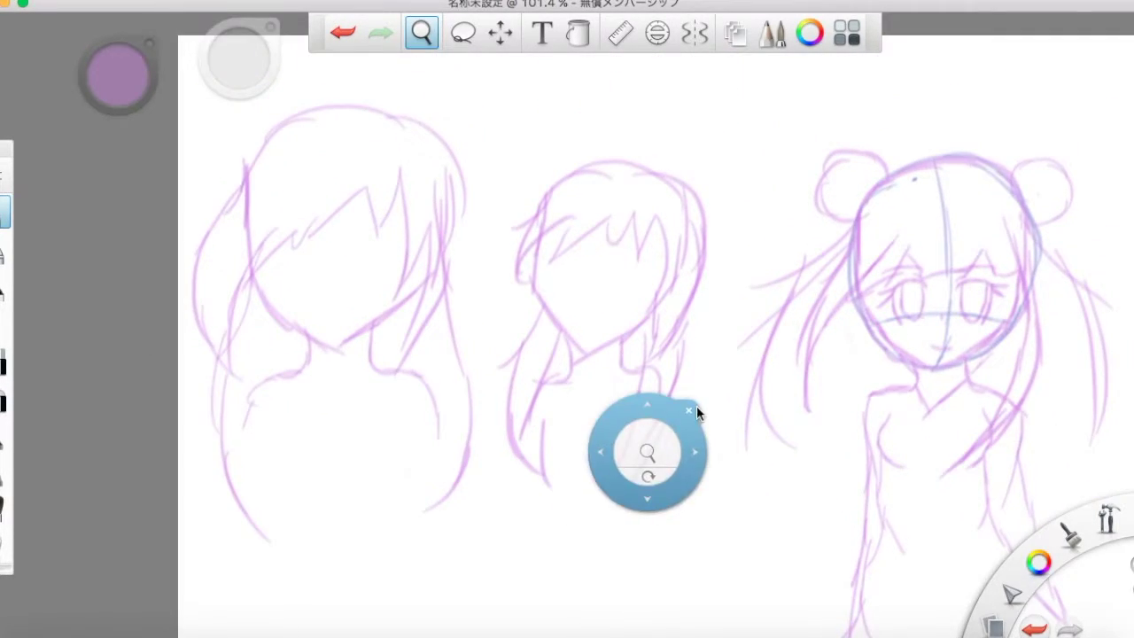
pyautogui.click(3, 364)
pyautogui.moveTo(239, 58); pyautogui.dragTo(486, 76)
pyautogui.moveTo(381, 133)
pyautogui.mouseDown()
pyautogui.moveTo(314, 430)
pyautogui.moveTo(590, 174)
pyautogui.mouseUp()
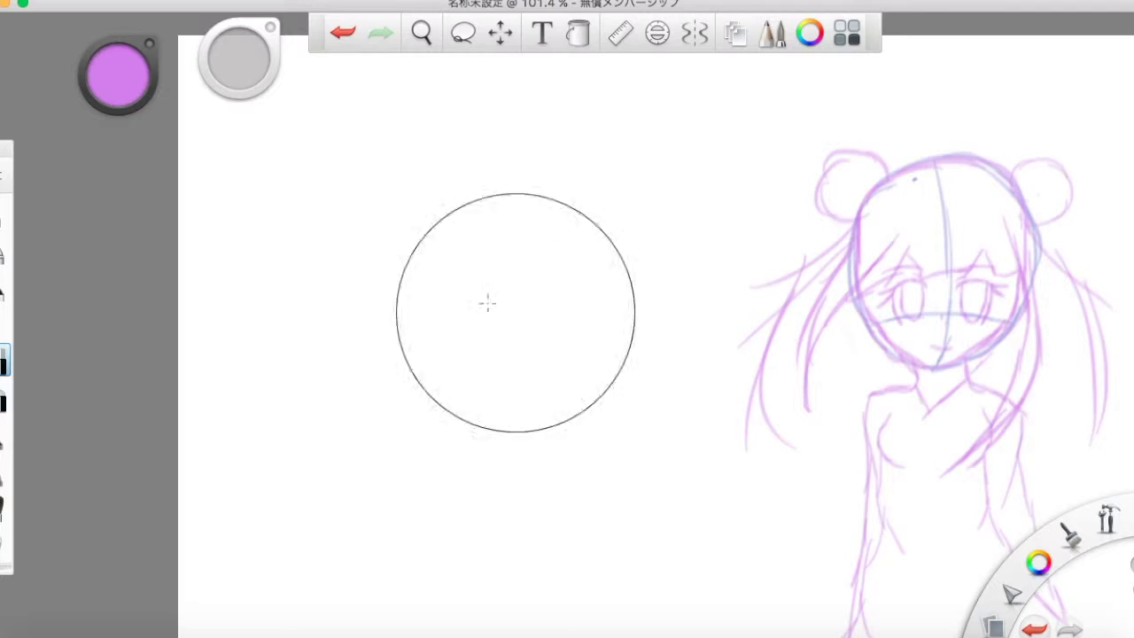
# Pencil a new sample head with jagged bangs, neck and shoulders in the cleared area.
pyautogui.click(5, 212)
pyautogui.moveTo(255, 292)
pyautogui.mouseDown()
pyautogui.moveTo(247, 204)
pyautogui.moveTo(354, 384)
pyautogui.mouseUp()
pyautogui.moveTo(425, 310); pyautogui.dragTo(364, 375)
pyautogui.moveTo(430, 204); pyautogui.dragTo(429, 315)
pyautogui.moveTo(251, 218)
pyautogui.mouseDown()
pyautogui.moveTo(293, 269)
pyautogui.moveTo(382, 241)
pyautogui.moveTo(349, 293)
pyautogui.moveTo(382, 157)
pyautogui.moveTo(439, 347)
pyautogui.mouseUp()
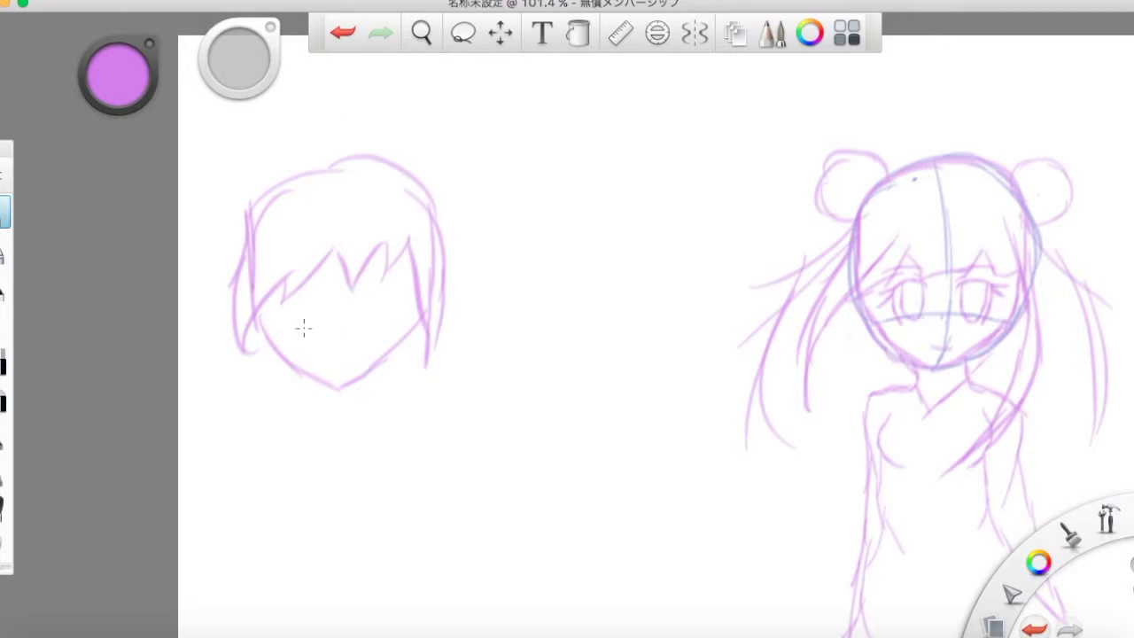
pyautogui.moveTo(312, 374); pyautogui.dragTo(280, 417)
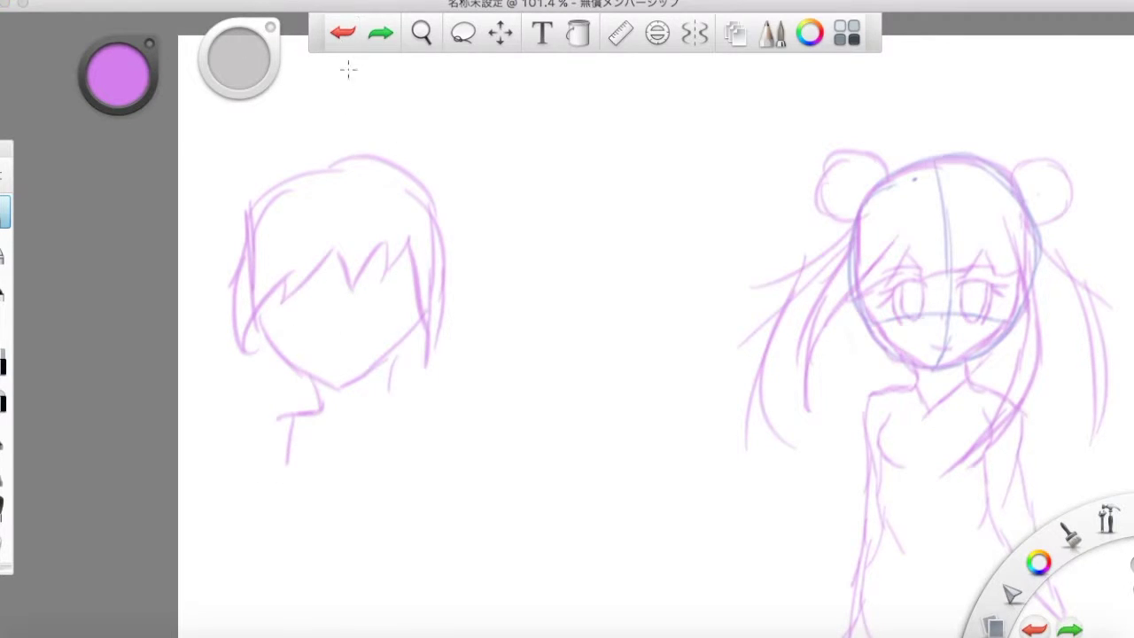
pyautogui.moveTo(370, 370); pyautogui.dragTo(400, 406)
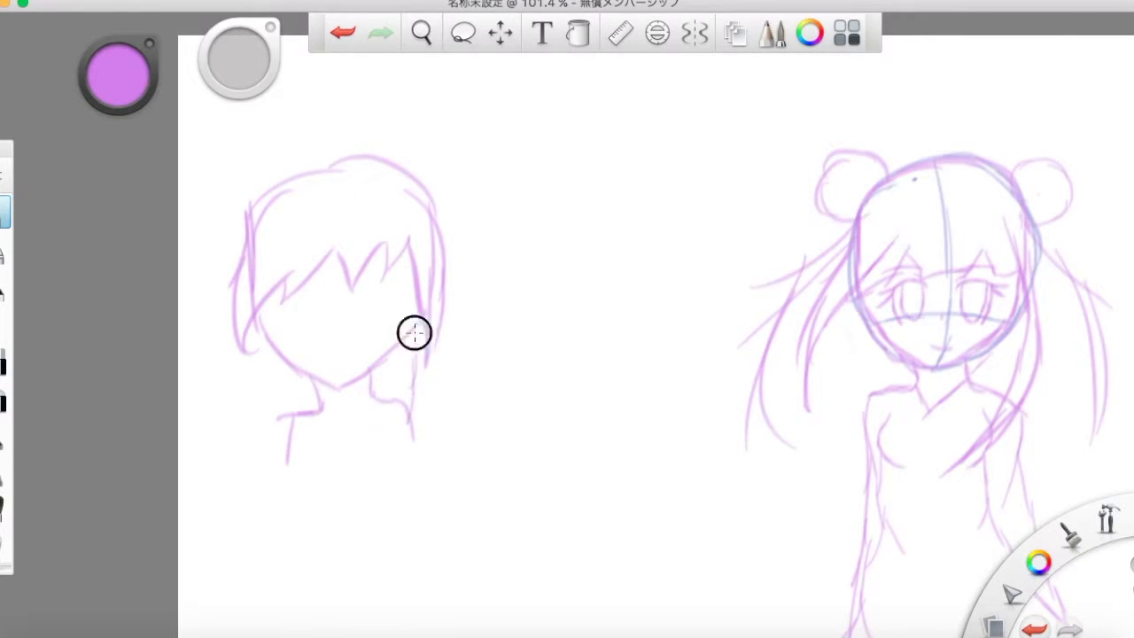
pyautogui.moveTo(414, 333); pyautogui.dragTo(461, 576)
pyautogui.moveTo(390, 404); pyautogui.dragTo(463, 585)
pyautogui.click(338, 39)
pyautogui.click(338, 38)
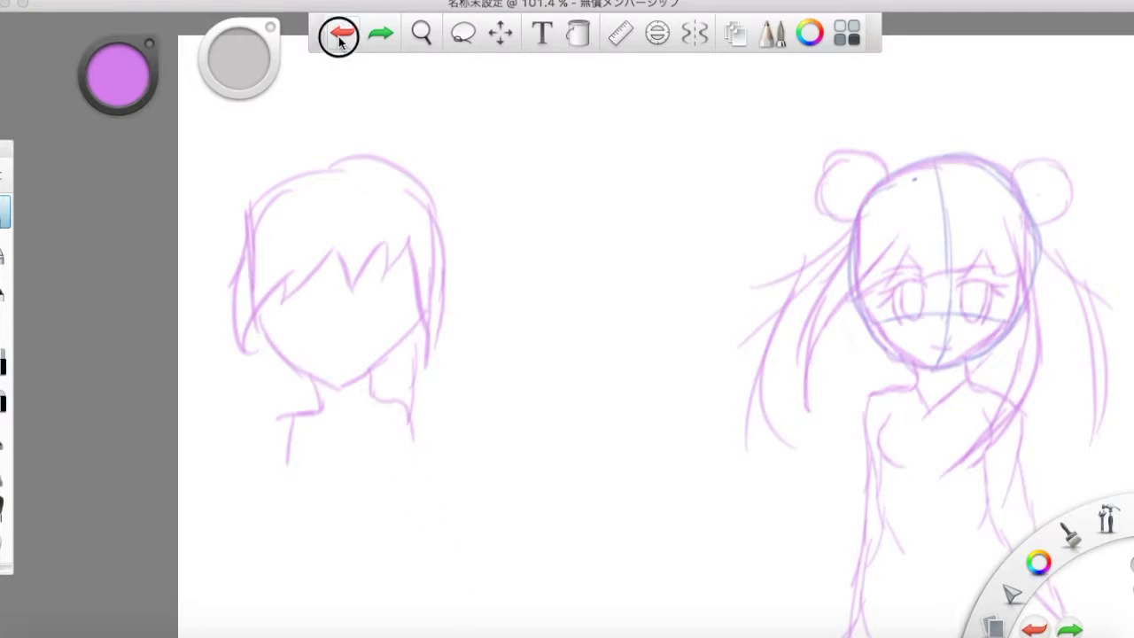
pyautogui.click(338, 41)
pyautogui.moveTo(391, 145); pyautogui.dragTo(466, 119)
pyautogui.click(345, 36)
pyautogui.click(380, 38)
pyautogui.click(343, 37)
# Sketch long, high pigtails rising from both sides of the sample head and falling below the shoulders.
pyautogui.moveTo(396, 181); pyautogui.dragTo(475, 136)
pyautogui.moveTo(424, 163); pyautogui.dragTo(495, 148)
pyautogui.moveTo(491, 160); pyautogui.dragTo(526, 284)
pyautogui.moveTo(507, 219); pyautogui.dragTo(563, 445)
pyautogui.moveTo(280, 194)
pyautogui.mouseDown()
pyautogui.moveTo(224, 158)
pyautogui.moveTo(222, 583)
pyautogui.mouseUp()
pyautogui.moveTo(453, 217); pyautogui.dragTo(560, 494)
pyautogui.moveTo(543, 443); pyautogui.dragTo(534, 556)
pyautogui.moveTo(564, 432); pyautogui.dragTo(574, 493)
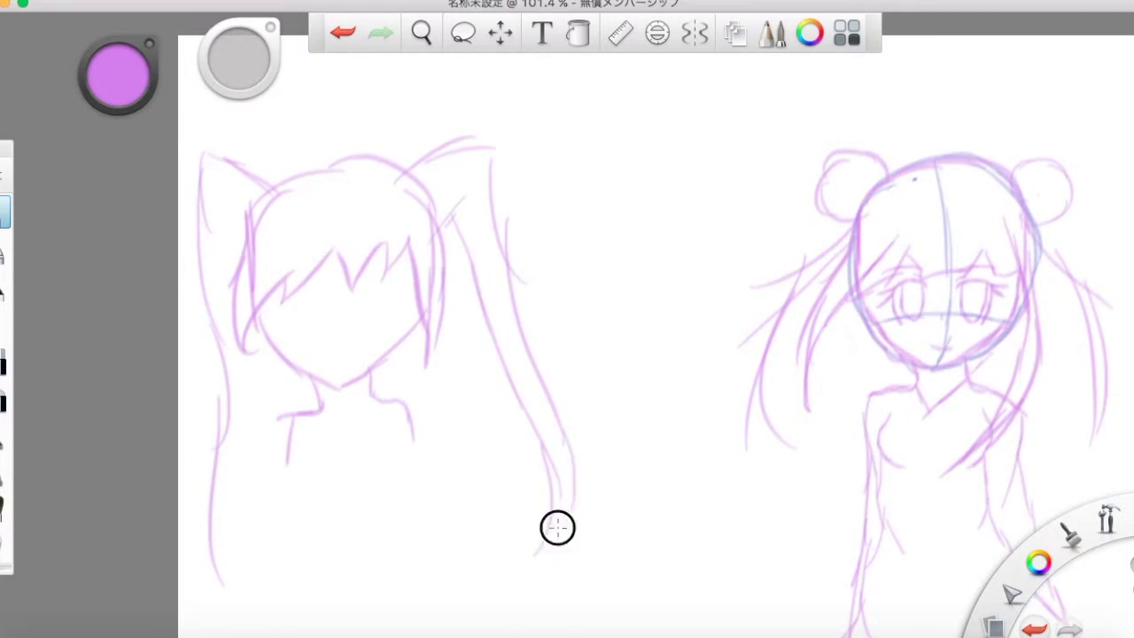
pyautogui.moveTo(255, 233); pyautogui.dragTo(236, 586)
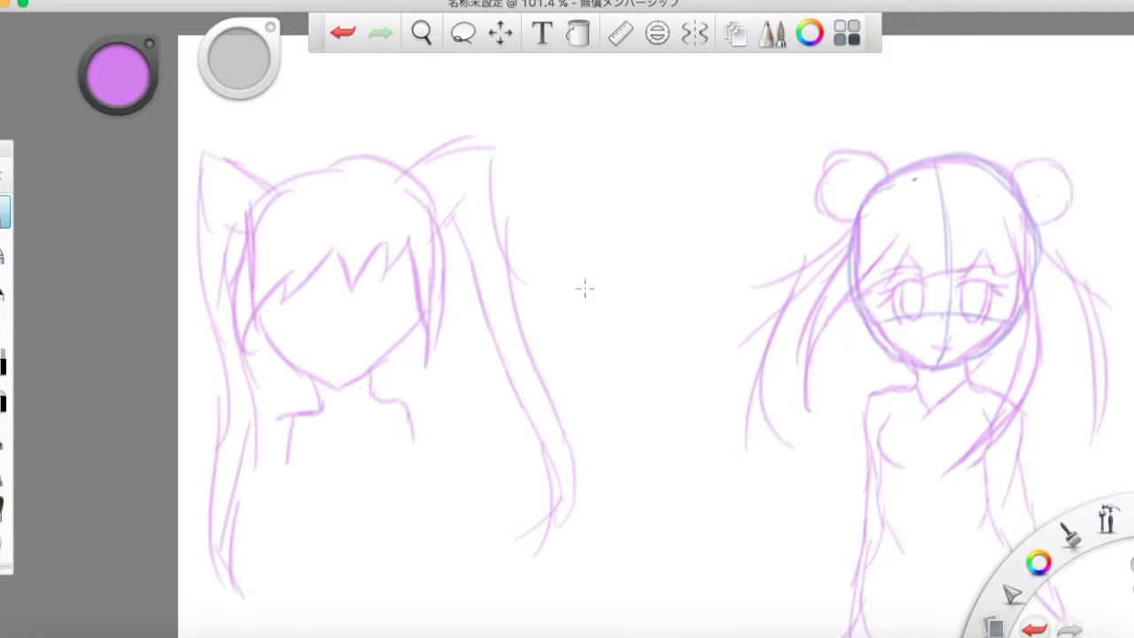
# Erase the high-pigtail sample and draw a new sample face outline with neck and shoulders in its place.
pyautogui.moveTo(292, 151)
pyautogui.mouseDown()
pyautogui.moveTo(258, 175)
pyautogui.moveTo(180, 418)
pyautogui.moveTo(428, 550)
pyautogui.mouseUp()
pyautogui.moveTo(307, 212)
pyautogui.mouseDown()
pyautogui.moveTo(329, 360)
pyautogui.moveTo(390, 407)
pyautogui.mouseUp()
pyautogui.moveTo(484, 331); pyautogui.dragTo(390, 406)
pyautogui.moveTo(487, 214); pyautogui.dragTo(486, 337)
pyautogui.moveTo(367, 396); pyautogui.dragTo(360, 432)
pyautogui.click(342, 32)
pyautogui.moveTo(427, 395)
pyautogui.mouseDown()
pyautogui.moveTo(431, 431)
pyautogui.moveTo(483, 479)
pyautogui.mouseUp()
pyautogui.moveTo(362, 434); pyautogui.dragTo(319, 473)
# Sketch short jagged bangs, the rounded top of the hair and straight side locks on the new sample.
pyautogui.moveTo(294, 293)
pyautogui.mouseDown()
pyautogui.moveTo(342, 304)
pyautogui.moveTo(420, 274)
pyautogui.moveTo(463, 331)
pyautogui.moveTo(478, 390)
pyautogui.mouseUp()
pyautogui.moveTo(305, 217)
pyautogui.mouseDown()
pyautogui.moveTo(459, 210)
pyautogui.moveTo(470, 305)
pyautogui.mouseUp()
pyautogui.moveTo(302, 324); pyautogui.dragTo(307, 443)
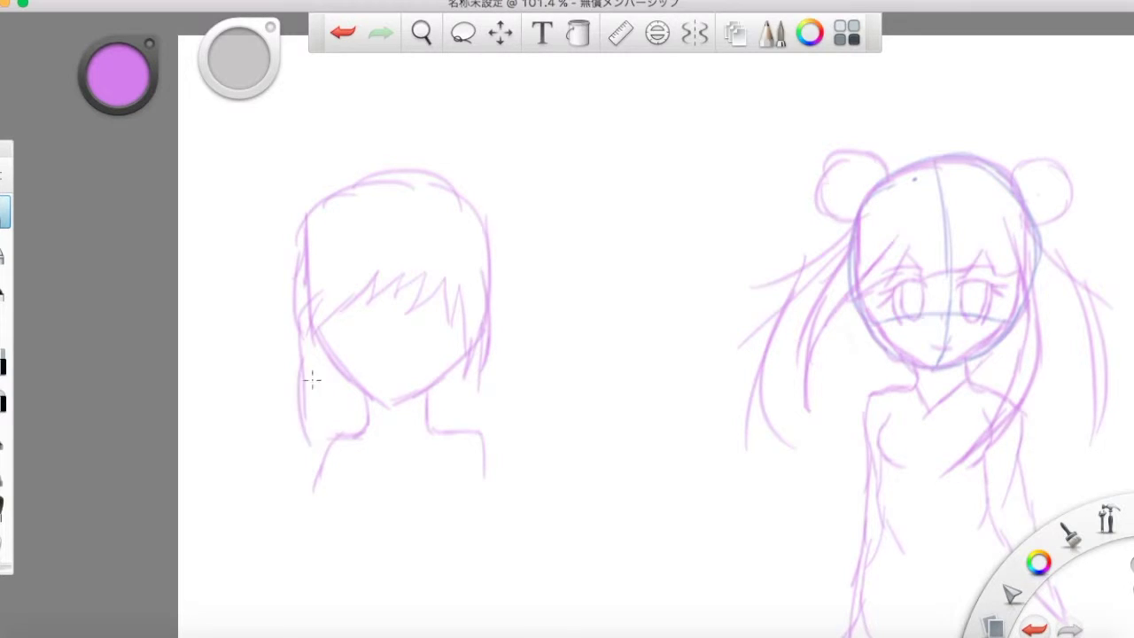
pyautogui.moveTo(494, 329); pyautogui.dragTo(466, 434)
# Undo the last strokes on the right side of the sample and redraw the hanging hair there.
pyautogui.moveTo(481, 213)
pyautogui.mouseDown()
pyautogui.moveTo(536, 204)
pyautogui.moveTo(556, 225)
pyautogui.moveTo(559, 295)
pyautogui.mouseUp()
pyautogui.click(343, 34)
pyautogui.click(342, 33)
pyautogui.click(342, 33)
pyautogui.moveTo(459, 200); pyautogui.dragTo(509, 397)
pyautogui.moveTo(480, 218)
pyautogui.mouseDown()
pyautogui.moveTo(522, 342)
pyautogui.moveTo(499, 417)
pyautogui.mouseUp()
# Erase the last sample hairstyle and switch back to the pencil.
pyautogui.click(4, 364)
pyautogui.moveTo(297, 239)
pyautogui.mouseDown()
pyautogui.moveTo(322, 230)
pyautogui.moveTo(408, 388)
pyautogui.mouseUp()
pyautogui.click(5, 213)
# Handwrite the note "Now, outline." in the empty area to the lower left of the character.
pyautogui.press('space')
pyautogui.moveTo(678, 424)
pyautogui.mouseDown()
pyautogui.moveTo(629, 422)
pyautogui.moveTo(707, 383)
pyautogui.mouseUp()
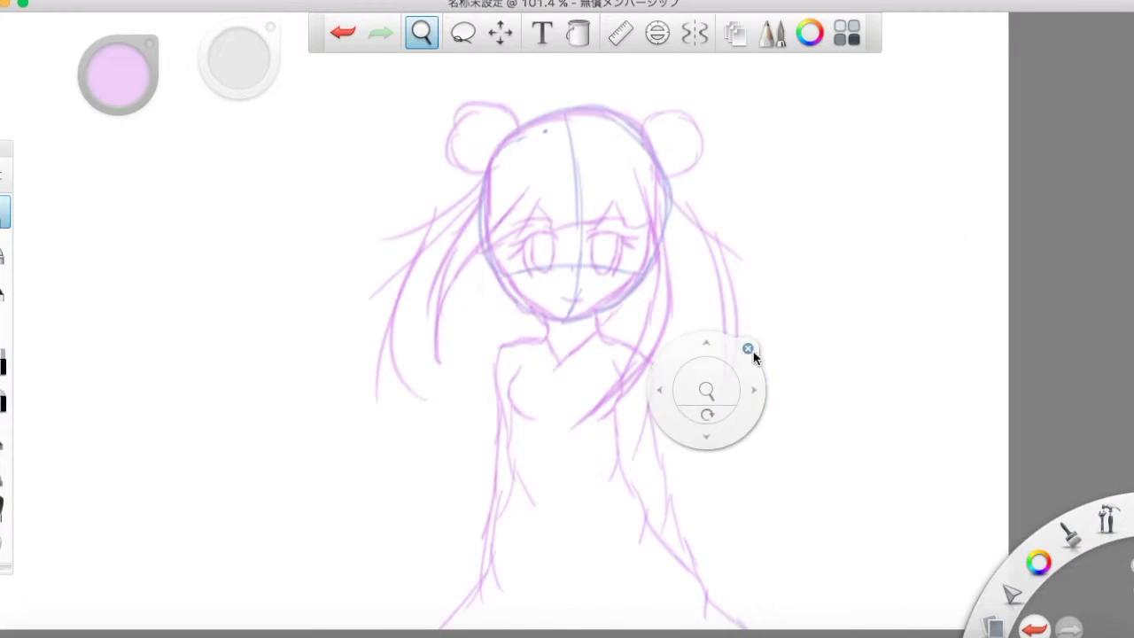
pyautogui.click(750, 353)
pyautogui.moveTo(79, 534); pyautogui.dragTo(93, 374)
pyautogui.moveTo(133, 405); pyautogui.dragTo(166, 424)
pyautogui.moveTo(160, 510); pyautogui.dragTo(172, 500)
pyautogui.moveTo(195, 499); pyautogui.dragTo(219, 489)
pyautogui.moveTo(221, 457); pyautogui.dragTo(244, 510)
pyautogui.moveTo(231, 426); pyautogui.dragTo(268, 498)
pyautogui.moveTo(283, 470); pyautogui.dragTo(290, 490)
pyautogui.moveTo(293, 444); pyautogui.dragTo(319, 461)
pyautogui.moveTo(324, 440); pyautogui.dragTo(354, 446)
pyautogui.click(369, 442)
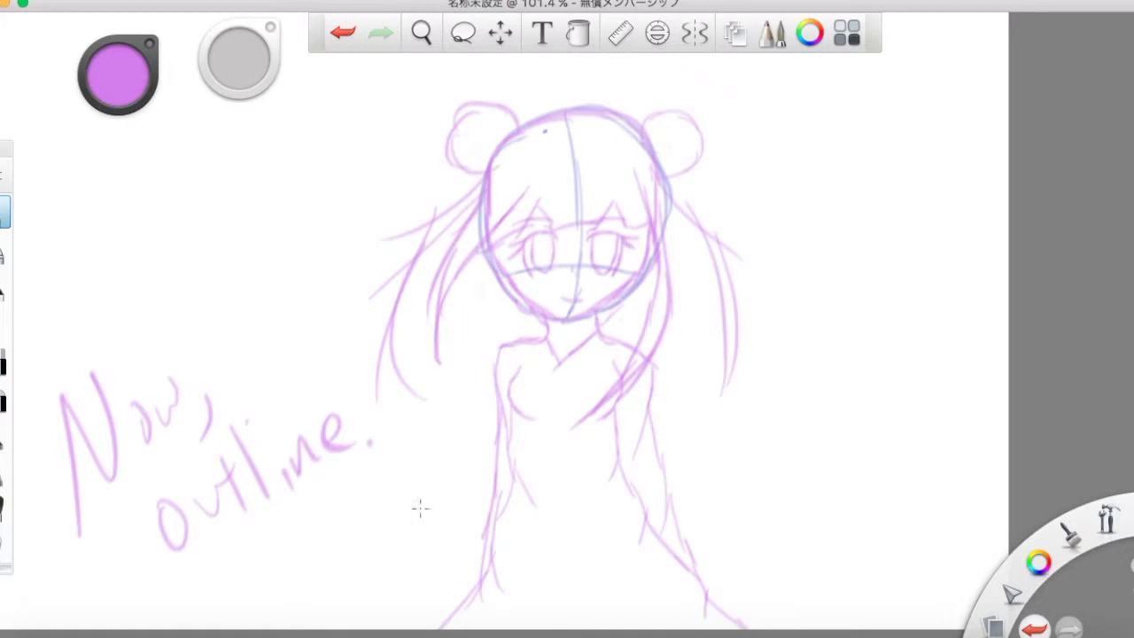
# Add more handwriting beneath the "Now, outline." note.
pyautogui.moveTo(241, 543)
pyautogui.mouseDown()
pyautogui.moveTo(222, 590)
pyautogui.moveTo(277, 567)
pyautogui.mouseUp()
pyautogui.moveTo(283, 551)
pyautogui.mouseDown()
pyautogui.moveTo(363, 523)
pyautogui.moveTo(453, 427)
pyautogui.mouseUp()
pyautogui.moveTo(330, 586)
pyautogui.mouseDown()
pyautogui.moveTo(386, 551)
pyautogui.moveTo(423, 484)
pyautogui.moveTo(472, 488)
pyautogui.mouseUp()
pyautogui.rightClick(901, 636)
pyautogui.click(904, 613)
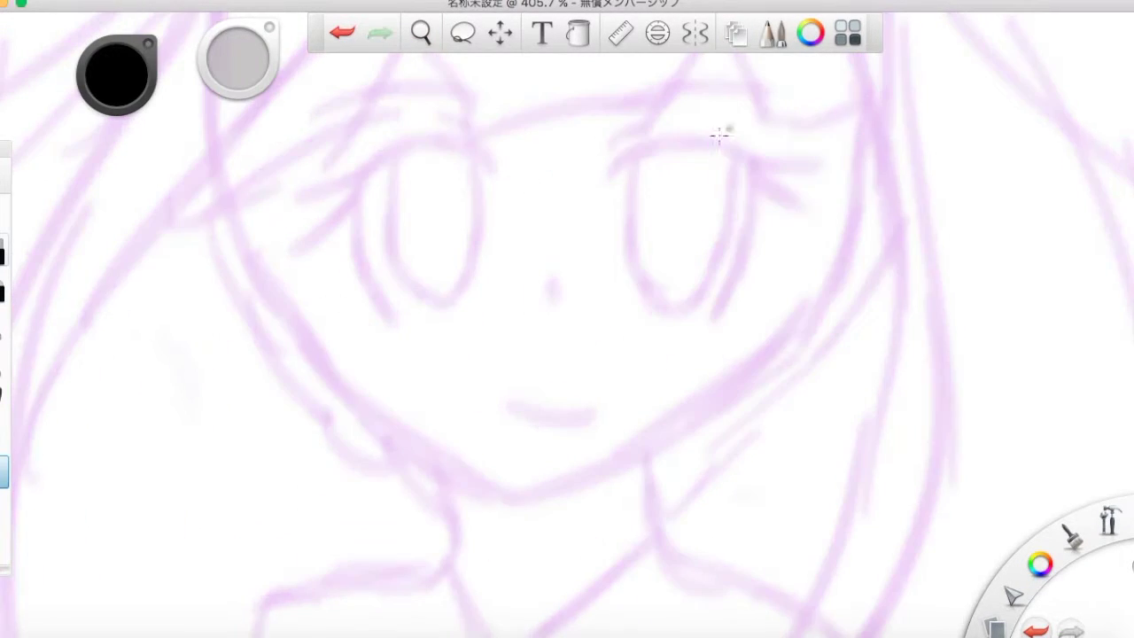
# Outline the jawline in black over the purple sketch, from both sides of the face down to the chin.
pyautogui.moveTo(223, 203); pyautogui.dragTo(494, 493)
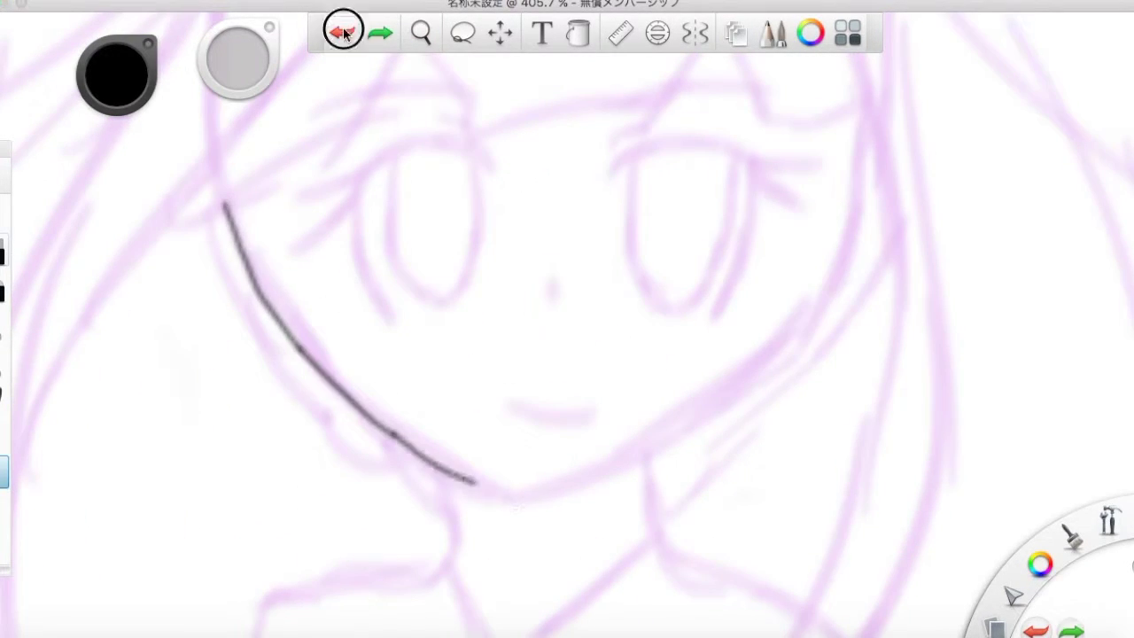
pyautogui.hotkey('ctrl', 'z')
pyautogui.moveTo(864, 124); pyautogui.dragTo(537, 487)
pyautogui.moveTo(233, 217)
pyautogui.mouseDown()
pyautogui.moveTo(449, 464)
pyautogui.moveTo(519, 490)
pyautogui.mouseUp()
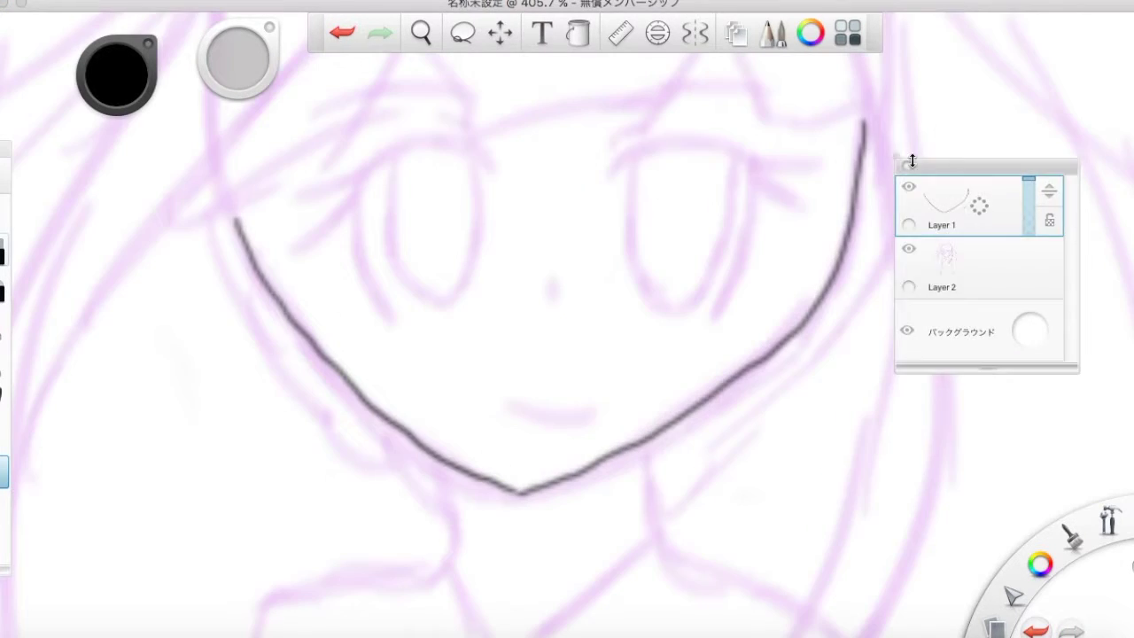
# Outline both eyes with their lashes, the nose and the small smiling mouth in black.
pyautogui.click(342, 33)
pyautogui.moveTo(626, 167)
pyautogui.mouseDown()
pyautogui.moveTo(793, 166)
pyautogui.moveTo(727, 161)
pyautogui.mouseUp()
pyautogui.moveTo(304, 184); pyautogui.dragTo(491, 162)
pyautogui.moveTo(385, 172); pyautogui.dragTo(471, 158)
pyautogui.moveTo(517, 405); pyautogui.dragTo(577, 407)
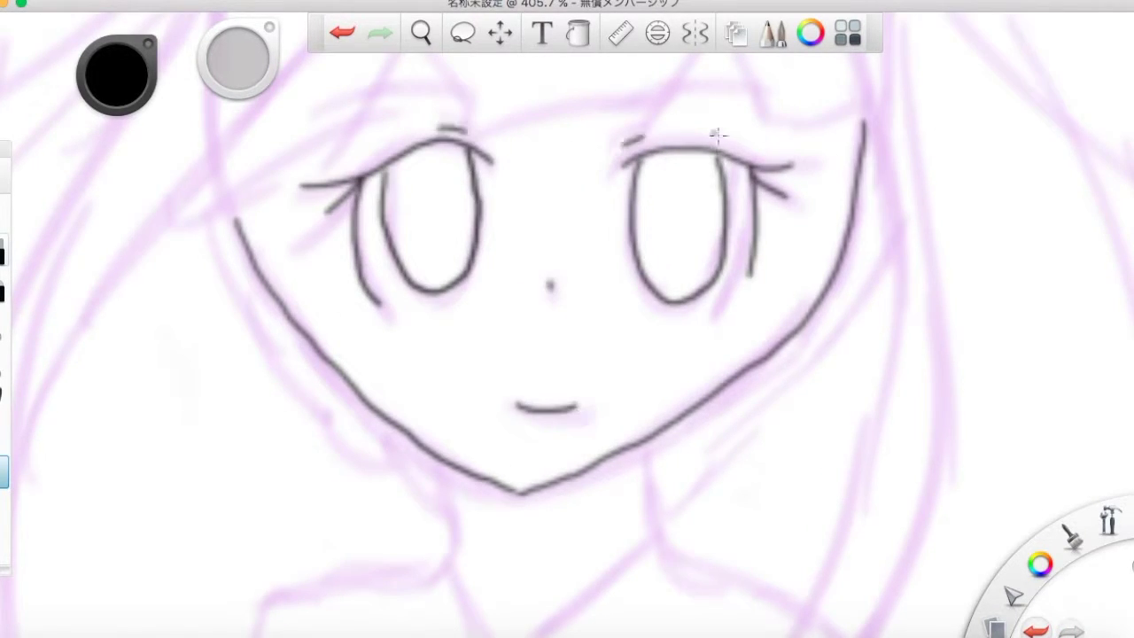
# Outline the bangs across the forehead and the hanging hair strands on the left side of the face.
pyautogui.moveTo(680, 86); pyautogui.dragTo(760, 96)
pyautogui.scroll(-5, 519, 495)
pyautogui.moveTo(375, 195); pyautogui.dragTo(259, 572)
pyautogui.moveTo(436, 227); pyautogui.dragTo(259, 571)
pyautogui.moveTo(339, 349); pyautogui.dragTo(465, 242)
pyautogui.moveTo(463, 256)
pyautogui.mouseDown()
pyautogui.moveTo(585, 298)
pyautogui.moveTo(702, 294)
pyautogui.mouseUp()
# Outline the long hanging hair strand on the right side of the face down to its tip.
pyautogui.moveTo(582, 421)
pyautogui.mouseDown()
pyautogui.moveTo(512, 395)
pyautogui.moveTo(501, 344)
pyautogui.mouseUp()
pyautogui.moveTo(587, 152)
pyautogui.mouseDown()
pyautogui.moveTo(613, 244)
pyautogui.moveTo(567, 474)
pyautogui.mouseUp()
pyautogui.click(342, 33)
pyautogui.moveTo(607, 126); pyautogui.dragTo(506, 530)
pyautogui.moveTo(567, 473); pyautogui.dragTo(506, 530)
# Outline the crown of the head in one curve between the two hair buns.
pyautogui.scroll(5, 532, 293)
pyautogui.moveTo(317, 344); pyautogui.dragTo(373, 222)
pyautogui.click(342, 33)
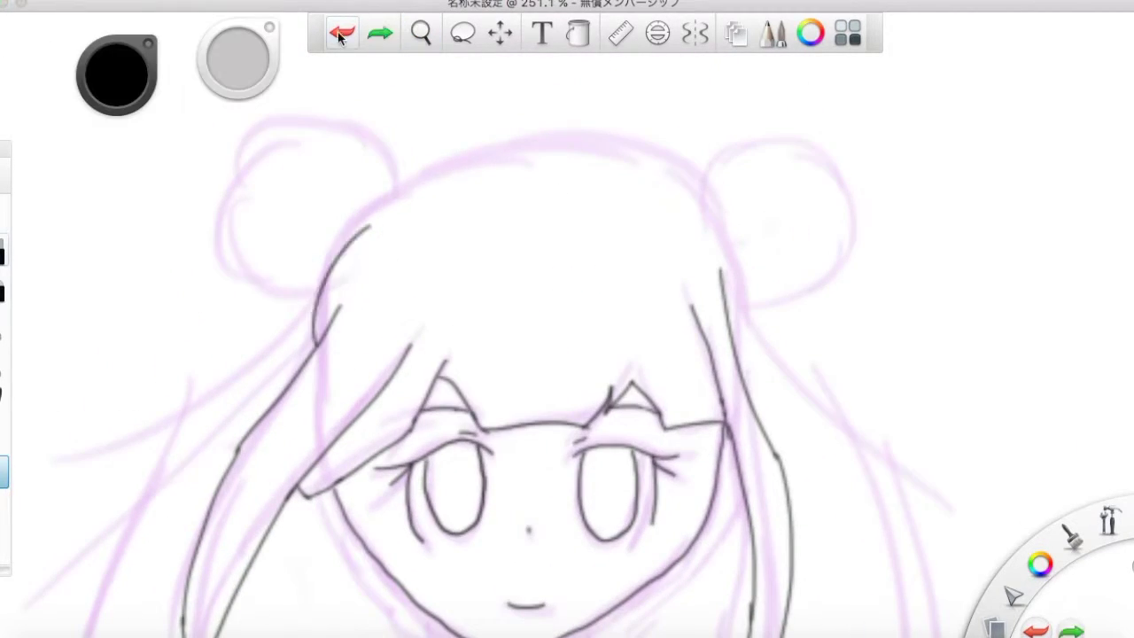
pyautogui.moveTo(320, 288); pyautogui.dragTo(676, 160)
# Outline the back hair that follows both sides of the jaw down to the neck.
pyautogui.moveTo(812, 484); pyautogui.dragTo(788, 364)
pyautogui.moveTo(767, 416); pyautogui.dragTo(824, 417)
pyautogui.moveTo(912, 84); pyautogui.dragTo(656, 528)
pyautogui.moveTo(87, 197)
pyautogui.mouseDown()
pyautogui.moveTo(205, 397)
pyautogui.moveTo(366, 557)
pyautogui.mouseUp()
pyautogui.moveTo(576, 489); pyautogui.dragTo(564, 371)
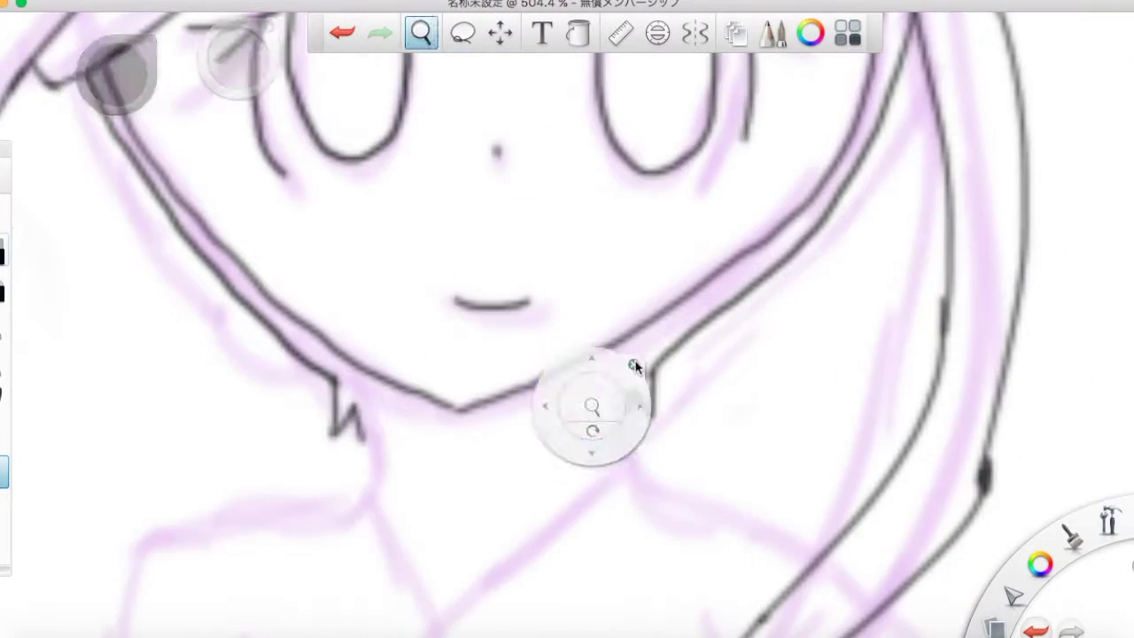
# Outline the neck, the V-shaped neckline and the start of the shoulders.
pyautogui.moveTo(378, 257); pyautogui.dragTo(373, 386)
pyautogui.moveTo(621, 229); pyautogui.dragTo(634, 348)
pyautogui.moveTo(377, 388); pyautogui.dragTo(443, 510)
pyautogui.moveTo(632, 350); pyautogui.dragTo(443, 510)
pyautogui.moveTo(706, 271)
pyautogui.mouseDown()
pyautogui.moveTo(747, 235)
pyautogui.moveTo(666, 418)
pyautogui.mouseUp()
pyautogui.moveTo(401, 246); pyautogui.dragTo(440, 420)
# Outline the arms and the sides of the upper body along the sketch.
pyautogui.moveTo(486, 157); pyautogui.dragTo(353, 440)
pyautogui.moveTo(654, 130)
pyautogui.mouseDown()
pyautogui.moveTo(765, 179)
pyautogui.moveTo(766, 295)
pyautogui.mouseUp()
pyautogui.moveTo(758, 168); pyautogui.dragTo(773, 310)
pyautogui.moveTo(772, 317); pyautogui.dragTo(746, 410)
pyautogui.moveTo(432, 152); pyautogui.dragTo(416, 311)
pyautogui.moveTo(754, 168); pyautogui.dragTo(822, 317)
# Outline the flared sides of the skirt and add fold lines to the dress.
pyautogui.moveTo(350, 305); pyautogui.dragTo(168, 534)
pyautogui.moveTo(824, 177); pyautogui.dragTo(1011, 417)
pyautogui.moveTo(781, 210); pyautogui.dragTo(712, 425)
pyautogui.moveTo(597, 120); pyautogui.dragTo(611, 306)
# Outline the left hair bun and add curved hair lines across it.
pyautogui.moveTo(481, 179); pyautogui.dragTo(450, 428)
pyautogui.moveTo(481, 180); pyautogui.dragTo(671, 274)
pyautogui.moveTo(582, 167); pyautogui.dragTo(600, 334)
pyautogui.moveTo(405, 342); pyautogui.dragTo(597, 281)
pyautogui.moveTo(639, 221); pyautogui.dragTo(638, 318)
# Outline the right hair bun and fill it with crossing hair lines.
pyautogui.moveTo(696, 368)
pyautogui.mouseDown()
pyautogui.moveTo(752, 281)
pyautogui.moveTo(913, 403)
pyautogui.mouseUp()
pyautogui.moveTo(849, 293); pyautogui.dragTo(749, 452)
pyautogui.moveTo(892, 322); pyautogui.dragTo(758, 480)
pyautogui.moveTo(913, 379); pyautogui.dragTo(766, 452)
pyautogui.moveTo(907, 420); pyautogui.dragTo(764, 475)
# Undo the last stray strokes and outline the loose hair strands flowing from the left bun.
pyautogui.moveTo(1112, 503); pyautogui.dragTo(1112, 89)
pyautogui.press('super+z')
pyautogui.press('super+z')
pyautogui.moveTo(551, 104)
pyautogui.mouseDown()
pyautogui.moveTo(246, 397)
pyautogui.moveTo(326, 250)
pyautogui.moveTo(247, 391)
pyautogui.mouseUp()
pyautogui.moveTo(553, 133); pyautogui.dragTo(340, 439)
pyautogui.moveTo(534, 137)
pyautogui.mouseDown()
pyautogui.moveTo(385, 277)
pyautogui.moveTo(342, 349)
pyautogui.mouseUp()
# Outline the loose hair strands flowing from the right bun.
pyautogui.moveTo(762, 301); pyautogui.dragTo(408, 284)
pyautogui.moveTo(593, 74); pyautogui.dragTo(771, 508)
pyautogui.moveTo(588, 86)
pyautogui.mouseDown()
pyautogui.moveTo(719, 225)
pyautogui.moveTo(771, 501)
pyautogui.mouseUp()
pyautogui.moveTo(599, 108); pyautogui.dragTo(821, 336)
# Finish the remaining black outlines of the body and dress, undoing the misplaced stroke.
pyautogui.moveTo(458, 266); pyautogui.dragTo(501, 233)
pyautogui.moveTo(416, 217); pyautogui.dragTo(642, 349)
pyautogui.moveTo(641, 349); pyautogui.dragTo(713, 523)
pyautogui.press('super+z')
pyautogui.moveTo(716, 537); pyautogui.dragTo(564, 435)
pyautogui.moveTo(499, 512); pyautogui.dragTo(548, 526)
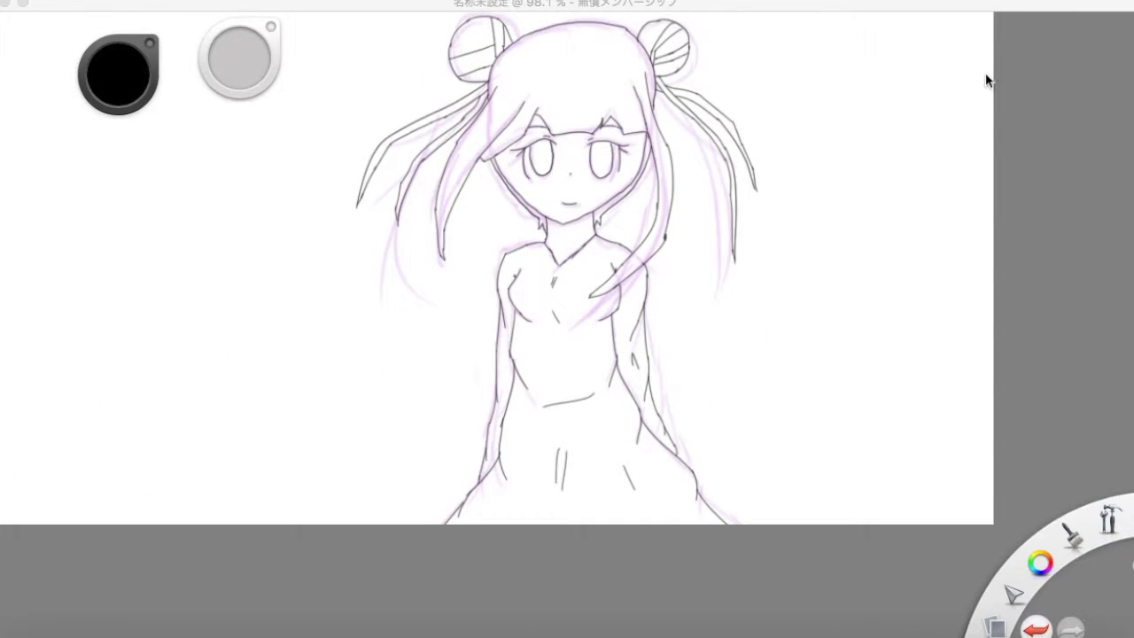
# Handwrite the note "I finished outlining – I forgot to tell," in the empty area left of the character.
pyautogui.click(1055, 7)
pyautogui.moveTo(1108, 521); pyautogui.dragTo(1055, 372)
pyautogui.moveTo(576, 443); pyautogui.dragTo(708, 487)
pyautogui.moveTo(2, 446); pyautogui.dragTo(5, 555)
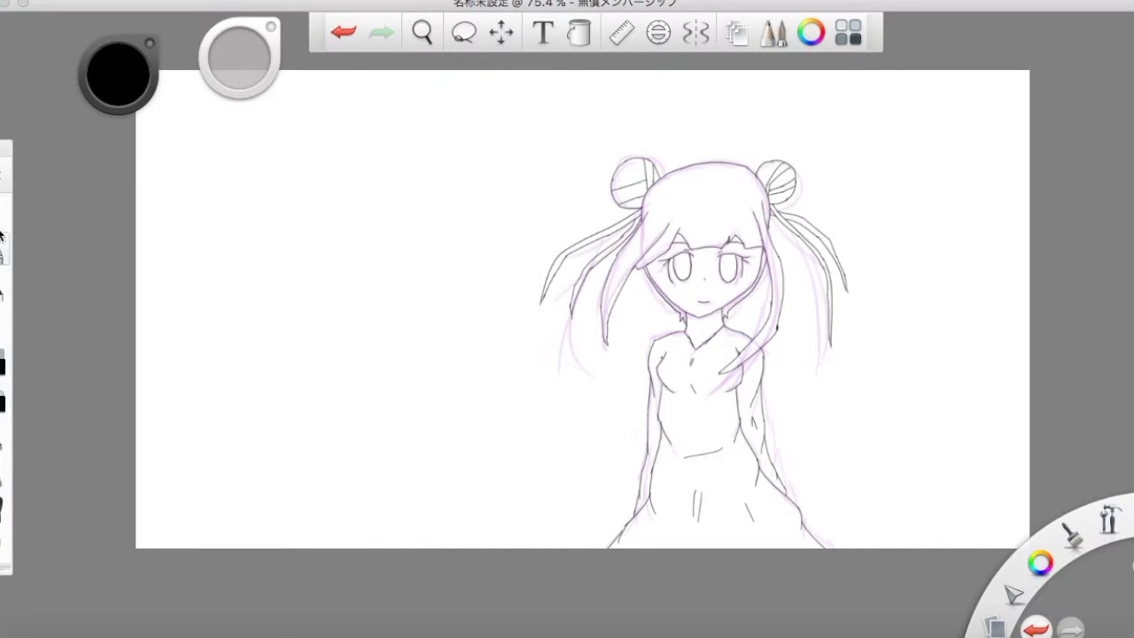
pyautogui.moveTo(206, 166)
pyautogui.mouseDown()
pyautogui.moveTo(227, 218)
pyautogui.moveTo(329, 154)
pyautogui.moveTo(375, 185)
pyautogui.moveTo(423, 157)
pyautogui.moveTo(253, 289)
pyautogui.moveTo(278, 253)
pyautogui.moveTo(310, 238)
pyautogui.moveTo(339, 319)
pyautogui.moveTo(187, 367)
pyautogui.moveTo(361, 353)
pyautogui.mouseUp()
pyautogui.moveTo(427, 327)
pyautogui.mouseDown()
pyautogui.moveTo(457, 341)
pyautogui.moveTo(453, 350)
pyautogui.mouseUp()
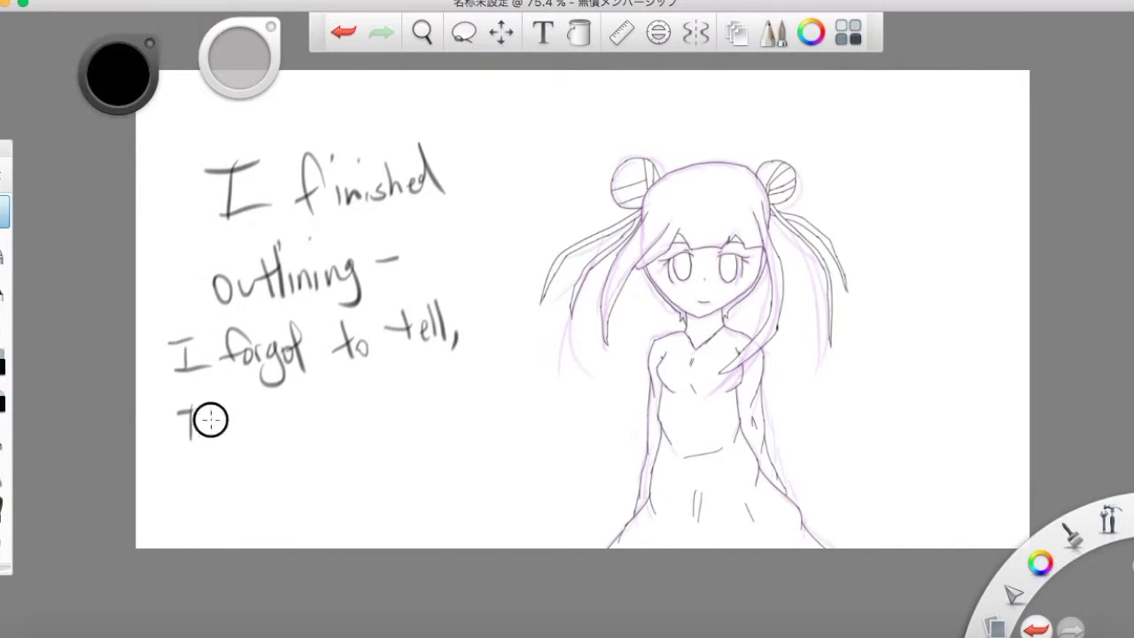
# Continue the handwritten note with "The outlines have", undoing a bad letter stroke along the way.
pyautogui.moveTo(294, 403); pyautogui.dragTo(323, 405)
pyautogui.moveTo(333, 397); pyautogui.dragTo(335, 419)
pyautogui.moveTo(325, 400)
pyautogui.mouseDown()
pyautogui.moveTo(344, 396)
pyautogui.moveTo(345, 420)
pyautogui.mouseUp()
pyautogui.click(346, 33)
pyautogui.moveTo(354, 408)
pyautogui.mouseDown()
pyautogui.moveTo(355, 419)
pyautogui.moveTo(377, 414)
pyautogui.mouseUp()
pyautogui.moveTo(382, 406); pyautogui.dragTo(393, 410)
pyautogui.moveTo(405, 394); pyautogui.dragTo(399, 412)
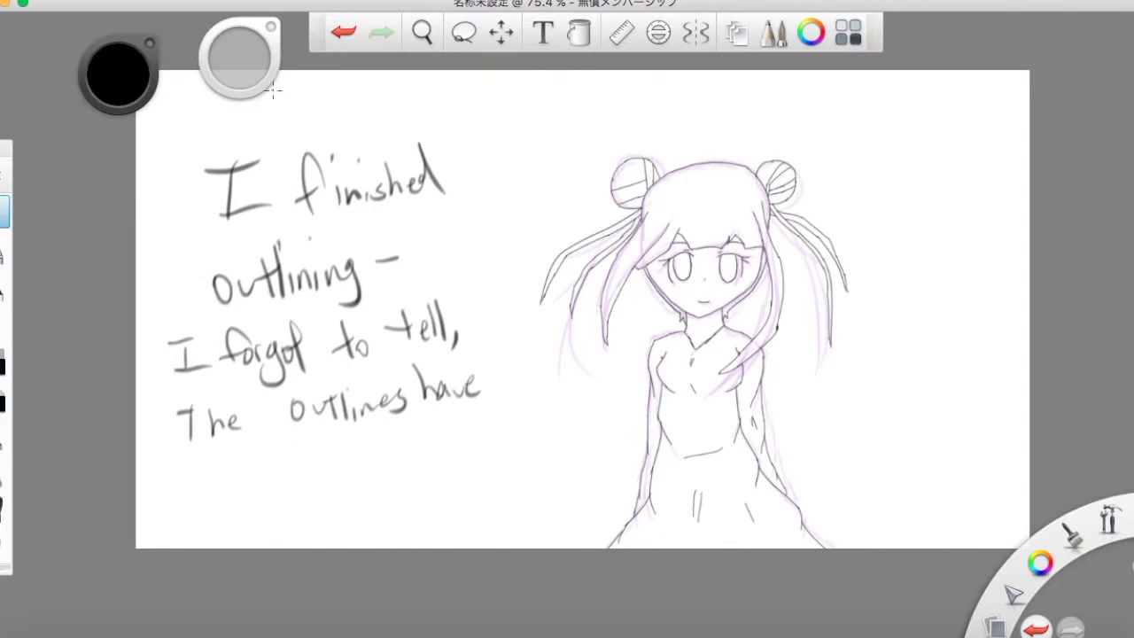
# Continue the handwritten note with "to be on a new layer.".
pyautogui.moveTo(226, 471); pyautogui.dragTo(229, 473)
pyautogui.moveTo(283, 456); pyautogui.dragTo(306, 479)
pyautogui.moveTo(310, 475); pyautogui.dragTo(328, 477)
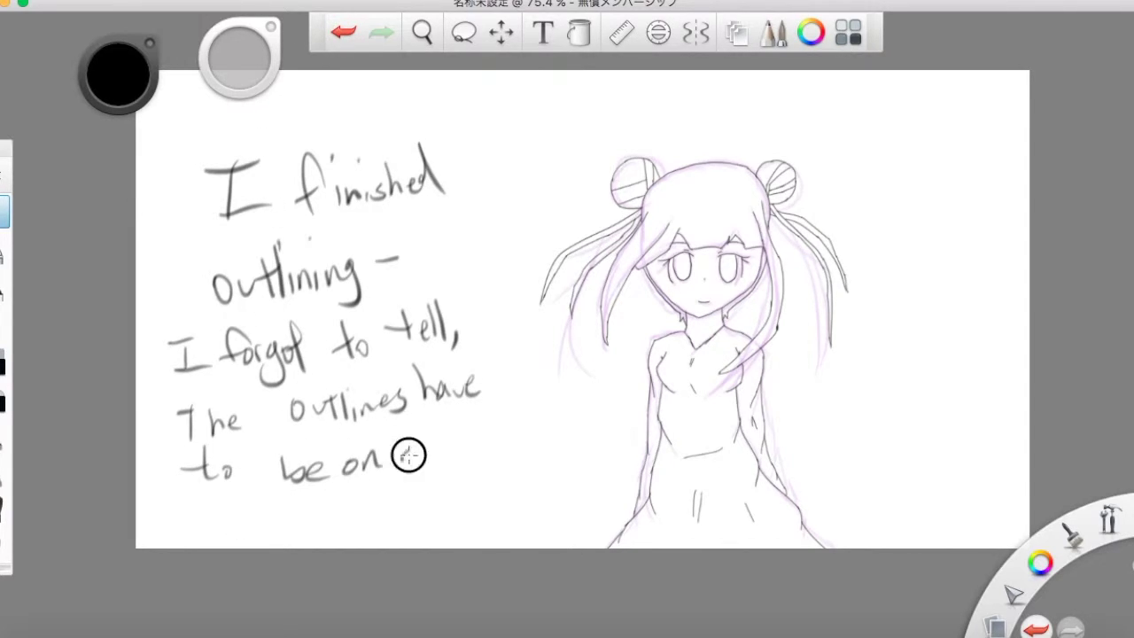
pyautogui.moveTo(467, 443); pyautogui.dragTo(468, 456)
pyautogui.moveTo(471, 450); pyautogui.dragTo(484, 454)
pyautogui.moveTo(486, 438); pyautogui.dragTo(506, 434)
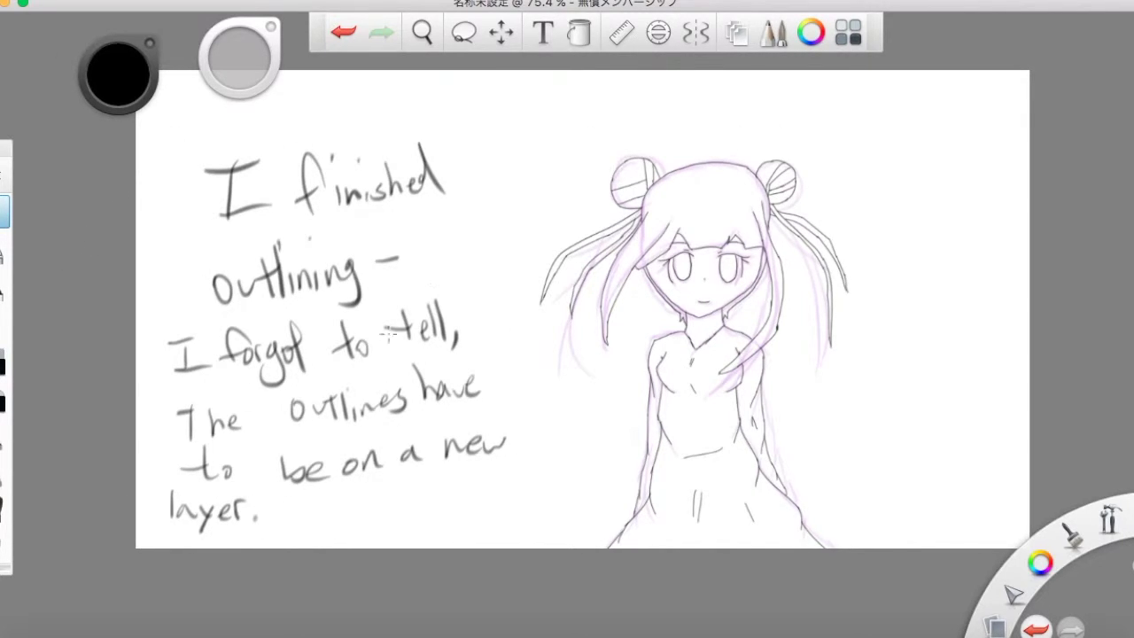
# Finish the handwritten note with "Here's why.".
pyautogui.moveTo(293, 509); pyautogui.dragTo(295, 526)
pyautogui.moveTo(299, 509); pyautogui.dragTo(302, 528)
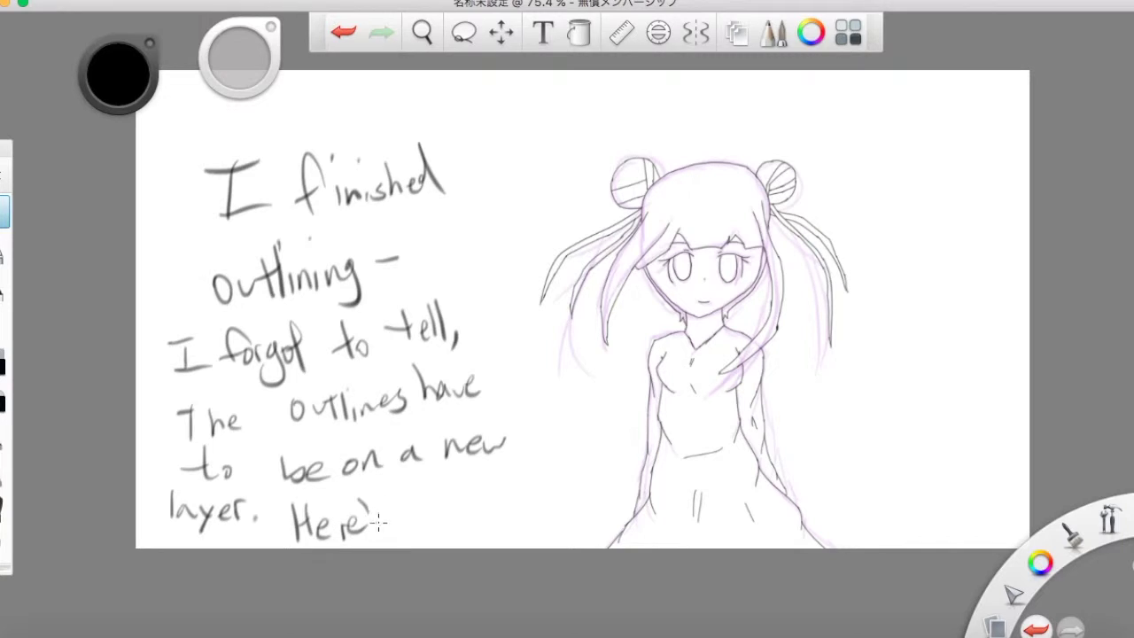
pyautogui.moveTo(416, 510); pyautogui.dragTo(440, 507)
pyautogui.moveTo(441, 486); pyautogui.dragTo(458, 527)
pyautogui.moveTo(461, 509); pyautogui.dragTo(466, 542)
pyautogui.click(482, 532)
# Show the layer list and toggle the visibility of Layer 2 off and on to compare sketch and outlines.
pyautogui.click(748, 32)
pyautogui.click(909, 249)
pyautogui.click(909, 249)
pyautogui.click(909, 248)
pyautogui.click(910, 249)
# Select Layer 2, raise its opacity and erase the purple sketch from it.
pyautogui.click(949, 261)
pyautogui.moveTo(1028, 269); pyautogui.dragTo(1026, 205)
pyautogui.click(5, 367)
pyautogui.moveTo(642, 181)
pyautogui.mouseDown()
pyautogui.moveTo(663, 183)
pyautogui.moveTo(679, 336)
pyautogui.moveTo(624, 528)
pyautogui.mouseUp()
# Erase the handwritten note on Layer 1 and handwrite "You need to" in its place with the pencil.
pyautogui.click(966, 204)
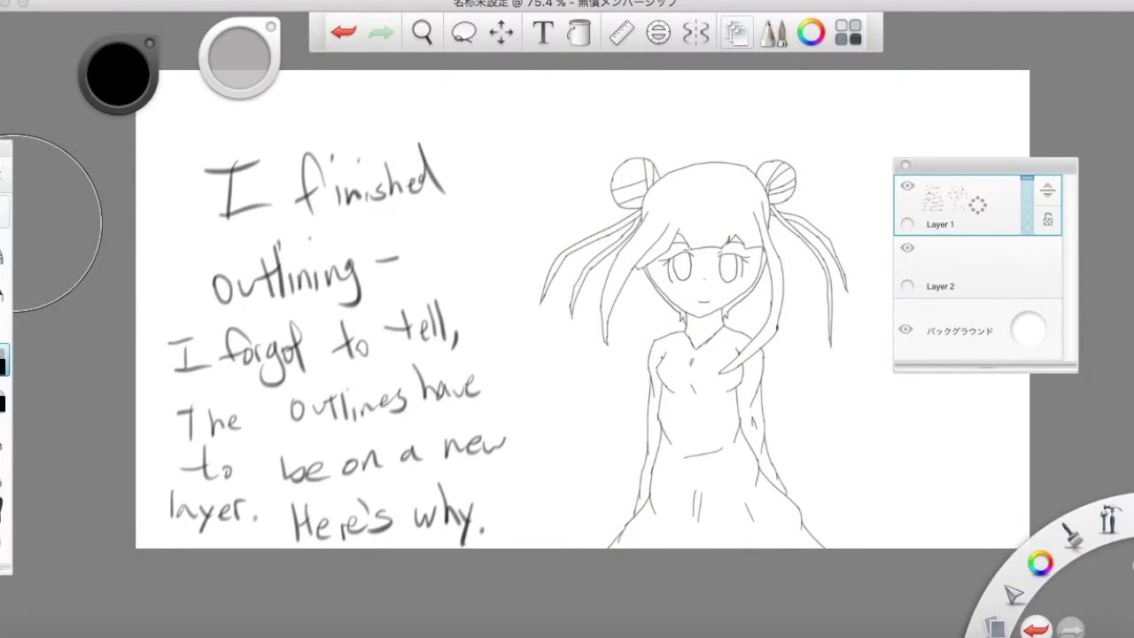
pyautogui.moveTo(239, 187)
pyautogui.mouseDown()
pyautogui.moveTo(377, 313)
pyautogui.moveTo(459, 532)
pyautogui.mouseUp()
pyautogui.click(5, 211)
pyautogui.moveTo(174, 139); pyautogui.dragTo(207, 181)
pyautogui.moveTo(221, 135); pyautogui.dragTo(211, 218)
pyautogui.moveTo(241, 179); pyautogui.dragTo(236, 181)
pyautogui.moveTo(256, 184); pyautogui.dragTo(468, 168)
# Continue the handwritten note with "erase the draft/sketch.".
pyautogui.moveTo(182, 257)
pyautogui.mouseDown()
pyautogui.moveTo(221, 263)
pyautogui.moveTo(287, 249)
pyautogui.moveTo(282, 259)
pyautogui.mouseUp()
pyautogui.moveTo(293, 246)
pyautogui.mouseDown()
pyautogui.moveTo(310, 254)
pyautogui.moveTo(370, 232)
pyautogui.mouseUp()
pyautogui.moveTo(366, 220); pyautogui.dragTo(367, 263)
pyautogui.moveTo(378, 223); pyautogui.dragTo(394, 237)
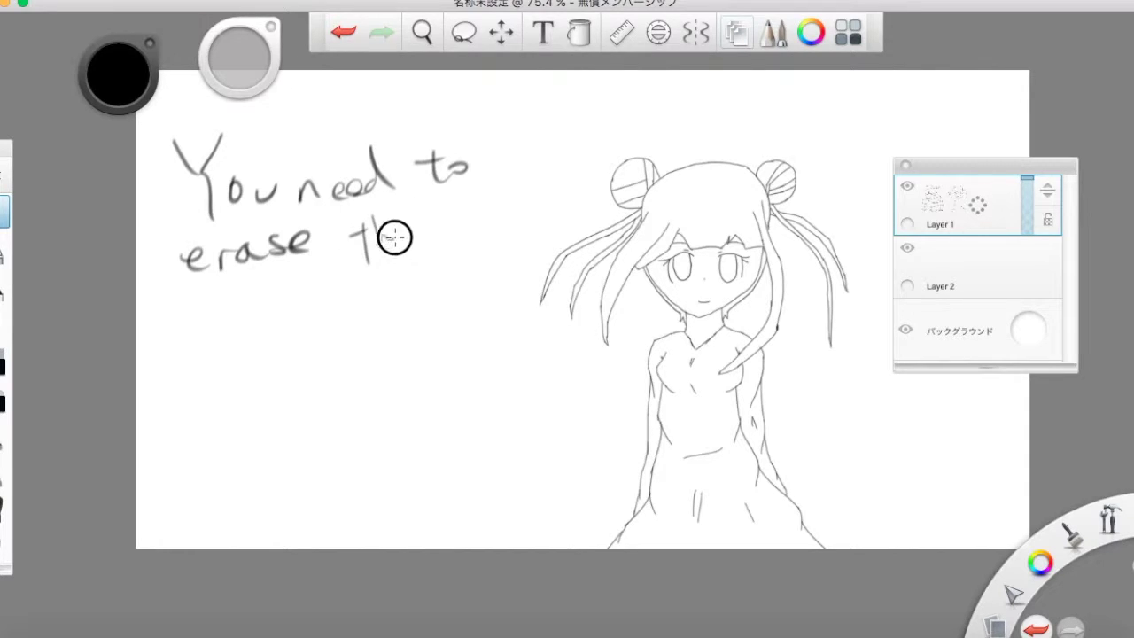
pyautogui.moveTo(208, 307); pyautogui.dragTo(216, 327)
pyautogui.moveTo(223, 326); pyautogui.dragTo(238, 306)
pyautogui.moveTo(239, 309); pyautogui.dragTo(421, 301)
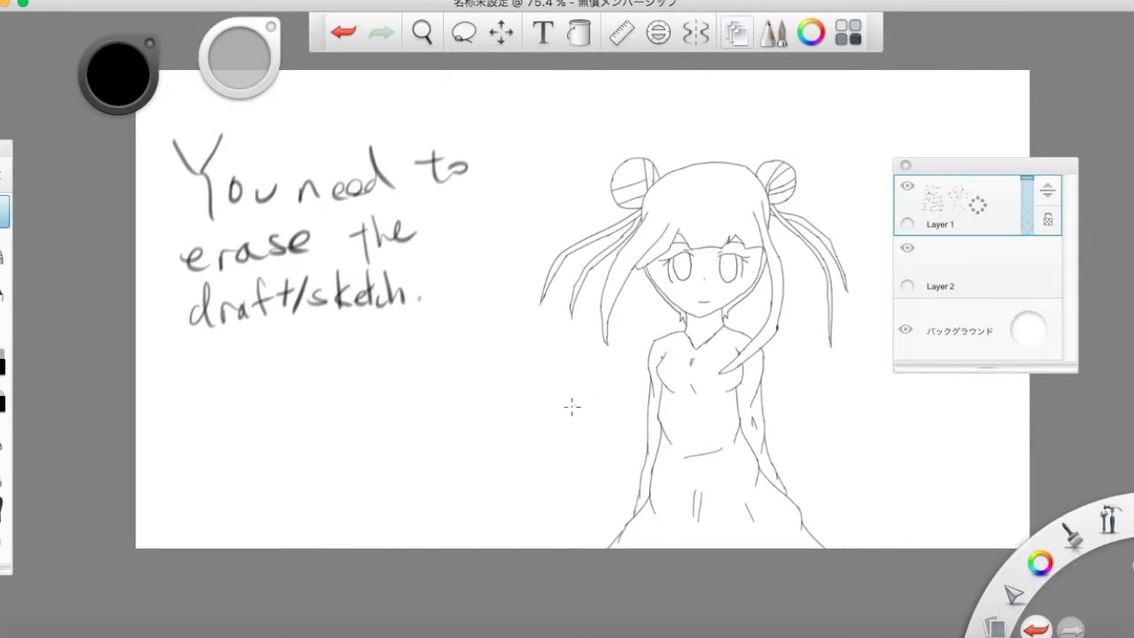
# Erase the note and handwrite "Once you've finished, color her in!" in its place.
pyautogui.click(5, 363)
pyautogui.moveTo(182, 147)
pyautogui.mouseDown()
pyautogui.moveTo(329, 263)
pyautogui.moveTo(418, 299)
pyautogui.moveTo(184, 154)
pyautogui.moveTo(278, 182)
pyautogui.moveTo(362, 182)
pyautogui.moveTo(415, 152)
pyautogui.mouseUp()
pyautogui.click(4, 212)
pyautogui.moveTo(430, 156); pyautogui.dragTo(447, 162)
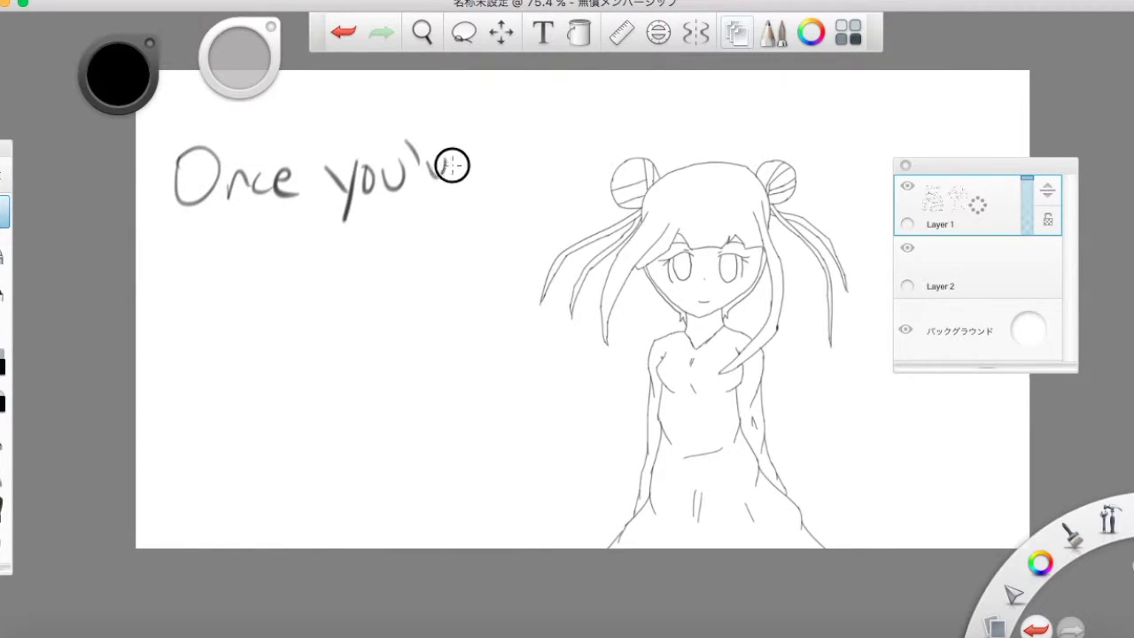
pyautogui.moveTo(180, 290)
pyautogui.mouseDown()
pyautogui.moveTo(222, 241)
pyautogui.moveTo(260, 257)
pyautogui.moveTo(386, 257)
pyautogui.moveTo(450, 241)
pyautogui.mouseUp()
pyautogui.moveTo(173, 312)
pyautogui.mouseDown()
pyautogui.moveTo(192, 347)
pyautogui.moveTo(241, 330)
pyautogui.moveTo(305, 350)
pyautogui.mouseUp()
pyautogui.moveTo(330, 311); pyautogui.dragTo(324, 339)
pyautogui.click(324, 347)
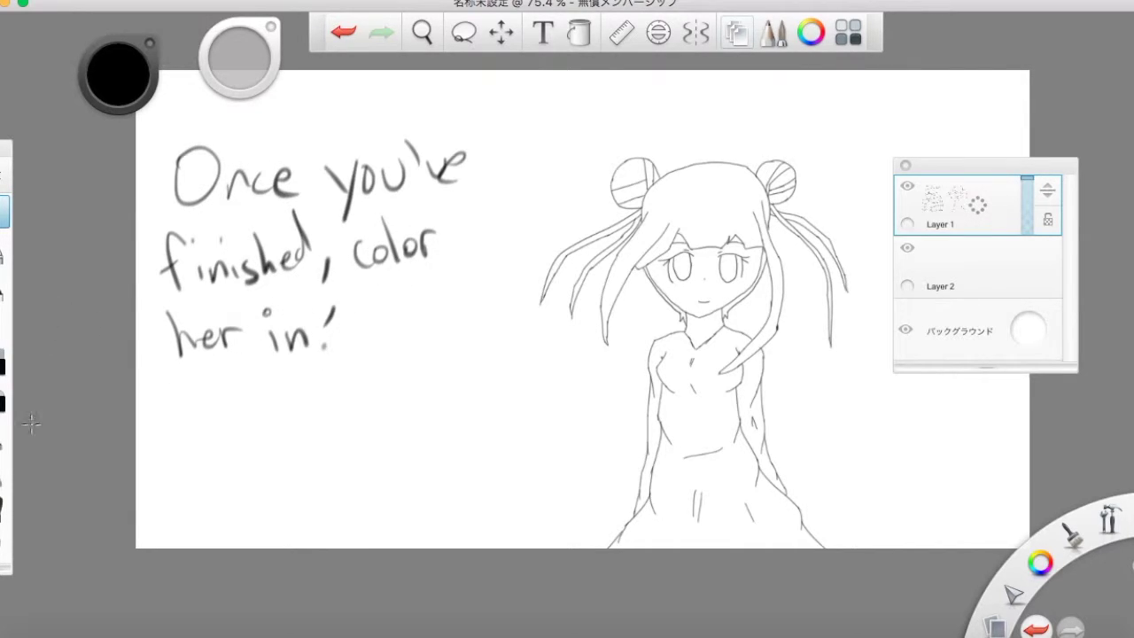
# Erase the "Once you've finished, color her in!" note and undo the stray stroke over the character's face.
pyautogui.click(4, 361)
pyautogui.moveTo(160, 264); pyautogui.dragTo(428, 195)
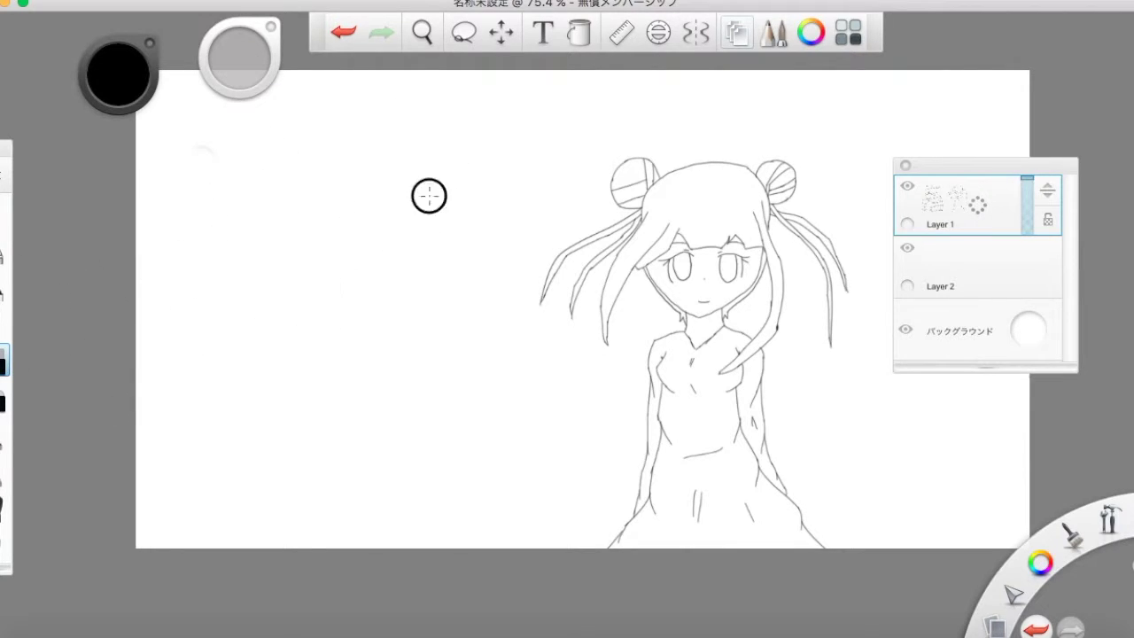
pyautogui.moveTo(660, 272); pyautogui.dragTo(703, 265)
pyautogui.press('super+z')
# Switch to the pencil and handwrite the first line of a new note beside the character.
pyautogui.click(5, 213)
pyautogui.moveTo(216, 288); pyautogui.dragTo(219, 184)
pyautogui.moveTo(234, 180)
pyautogui.mouseDown()
pyautogui.moveTo(247, 250)
pyautogui.moveTo(296, 210)
pyautogui.mouseUp()
pyautogui.moveTo(310, 227); pyautogui.dragTo(303, 246)
pyautogui.moveTo(384, 151); pyautogui.dragTo(407, 197)
pyautogui.moveTo(419, 177); pyautogui.dragTo(435, 191)
pyautogui.moveTo(431, 149)
pyautogui.mouseDown()
pyautogui.moveTo(458, 181)
pyautogui.moveTo(476, 147)
pyautogui.moveTo(507, 165)
pyautogui.mouseUp()
pyautogui.moveTo(505, 132); pyautogui.dragTo(521, 170)
# Handwrite the second line of the new note below the first.
pyautogui.moveTo(232, 326); pyautogui.dragTo(257, 340)
pyautogui.moveTo(285, 266)
pyautogui.mouseDown()
pyautogui.moveTo(305, 305)
pyautogui.moveTo(344, 282)
pyautogui.mouseUp()
pyautogui.moveTo(357, 280); pyautogui.dragTo(368, 292)
pyautogui.moveTo(371, 272); pyautogui.dragTo(368, 318)
pyautogui.moveTo(392, 254); pyautogui.dragTo(383, 287)
pyautogui.click(413, 278)
# Erase the note and the whole character from Layer 1, including the leftover mark near the canvas's upper left.
pyautogui.click(2, 368)
pyautogui.moveTo(523, 133)
pyautogui.mouseDown()
pyautogui.moveTo(266, 332)
pyautogui.moveTo(783, 242)
pyautogui.moveTo(904, 505)
pyautogui.mouseUp()
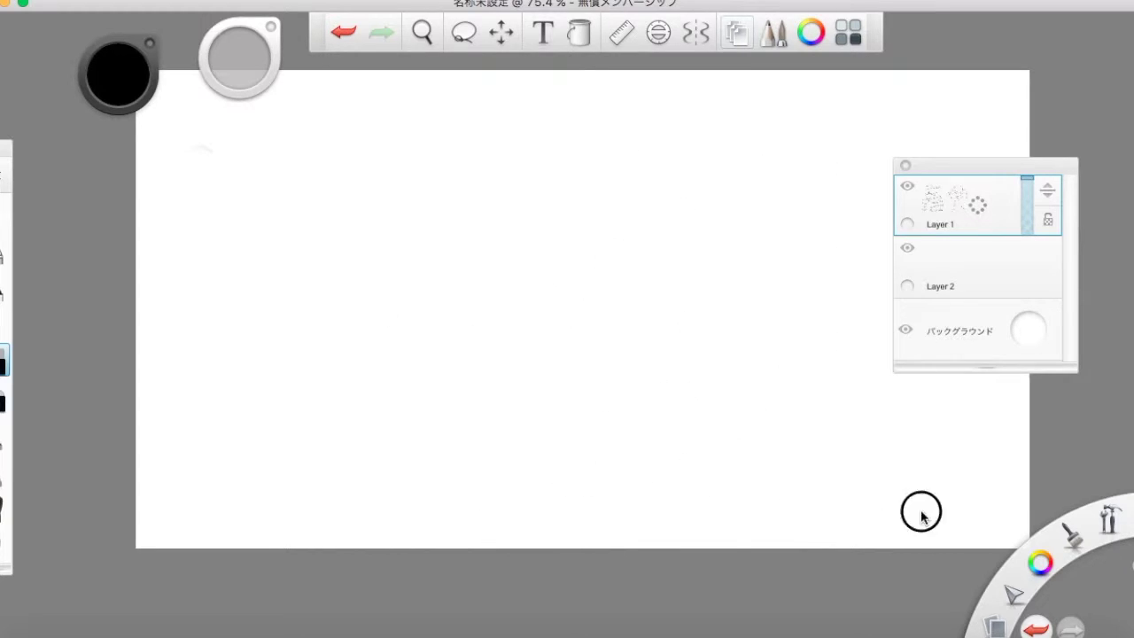
pyautogui.click(964, 270)
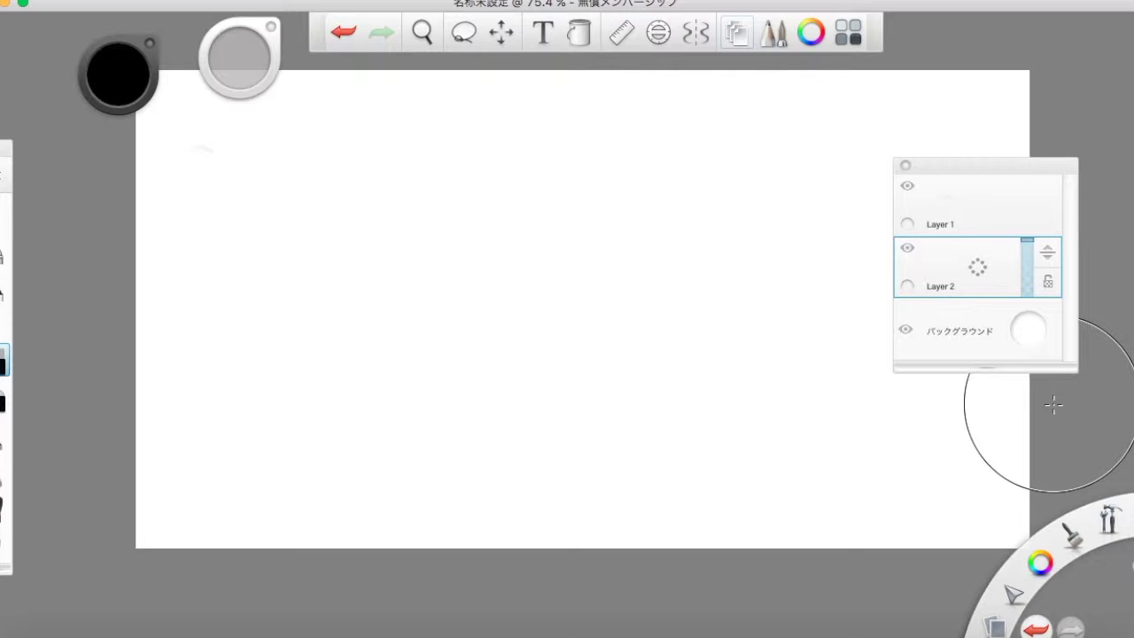
pyautogui.moveTo(212, 155); pyautogui.dragTo(231, 203)
pyautogui.click(964, 213)
pyautogui.moveTo(213, 160); pyautogui.dragTo(232, 201)
# Select Layer 2, switch to the pencil and change its color to purple.
pyautogui.click(981, 268)
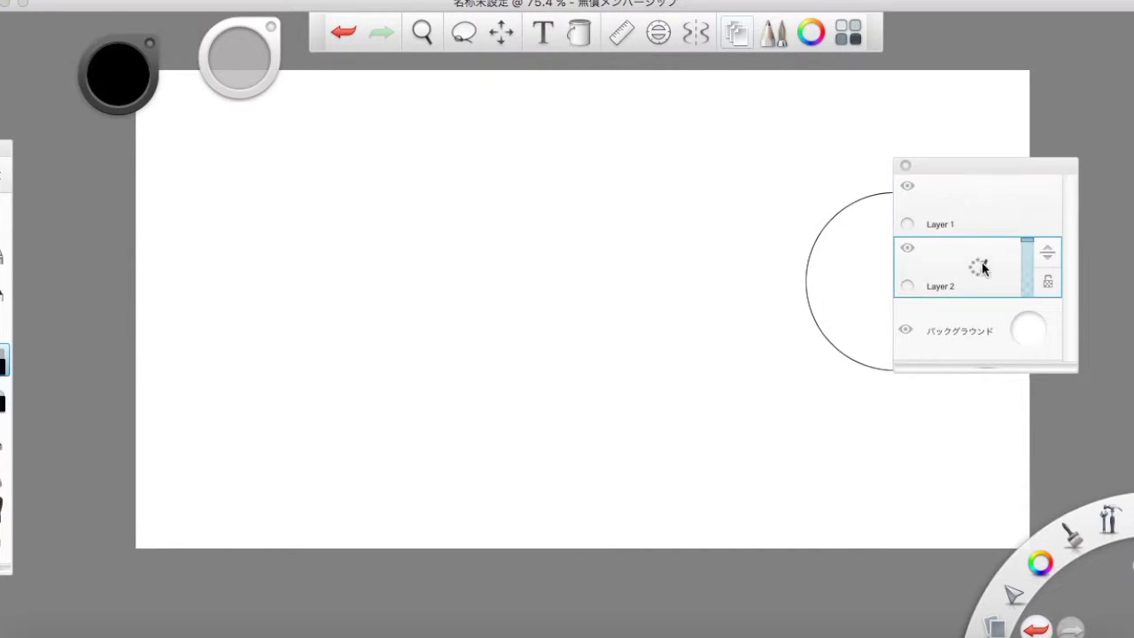
pyautogui.click(4, 212)
pyautogui.click(120, 84)
pyautogui.click(128, 78)
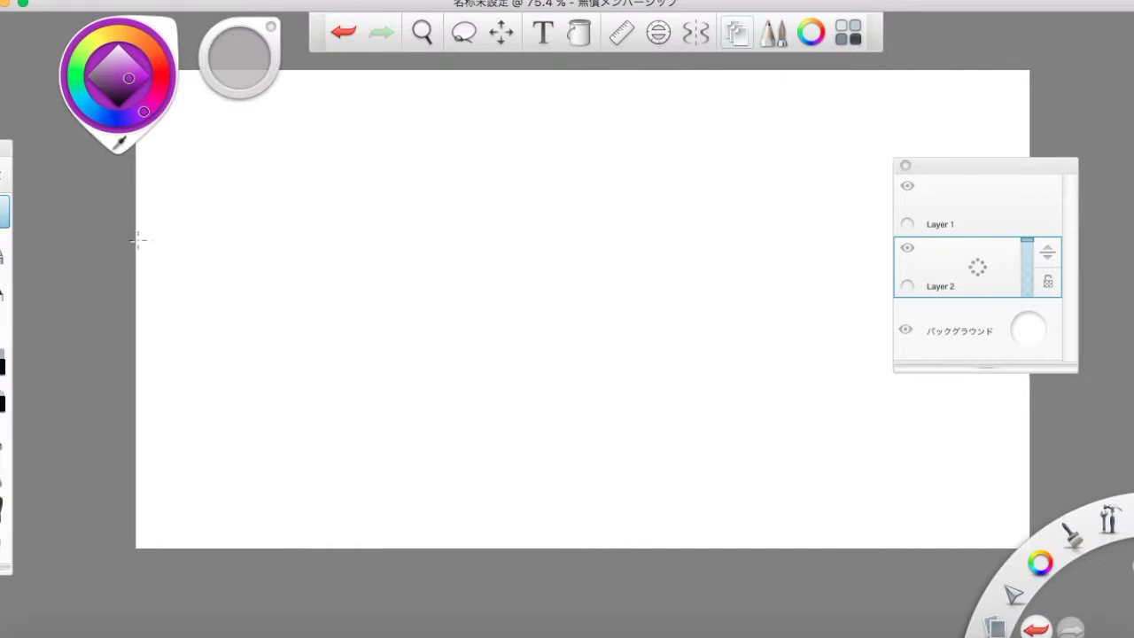
# Handwrite the purple note "Same steps, draw the circle thing, etc." on the left part of the canvas.
pyautogui.moveTo(213, 151)
pyautogui.mouseDown()
pyautogui.moveTo(213, 189)
pyautogui.moveTo(169, 194)
pyautogui.mouseUp()
pyautogui.moveTo(230, 176); pyautogui.dragTo(237, 189)
pyautogui.moveTo(241, 177); pyautogui.dragTo(297, 184)
pyautogui.moveTo(208, 231)
pyautogui.mouseDown()
pyautogui.moveTo(187, 252)
pyautogui.moveTo(223, 242)
pyautogui.mouseUp()
pyautogui.moveTo(257, 232); pyautogui.dragTo(299, 253)
pyautogui.moveTo(185, 298)
pyautogui.mouseDown()
pyautogui.moveTo(321, 286)
pyautogui.moveTo(182, 355)
pyautogui.moveTo(241, 326)
pyautogui.moveTo(329, 322)
pyautogui.moveTo(346, 353)
pyautogui.mouseUp()
pyautogui.moveTo(197, 394); pyautogui.dragTo(275, 387)
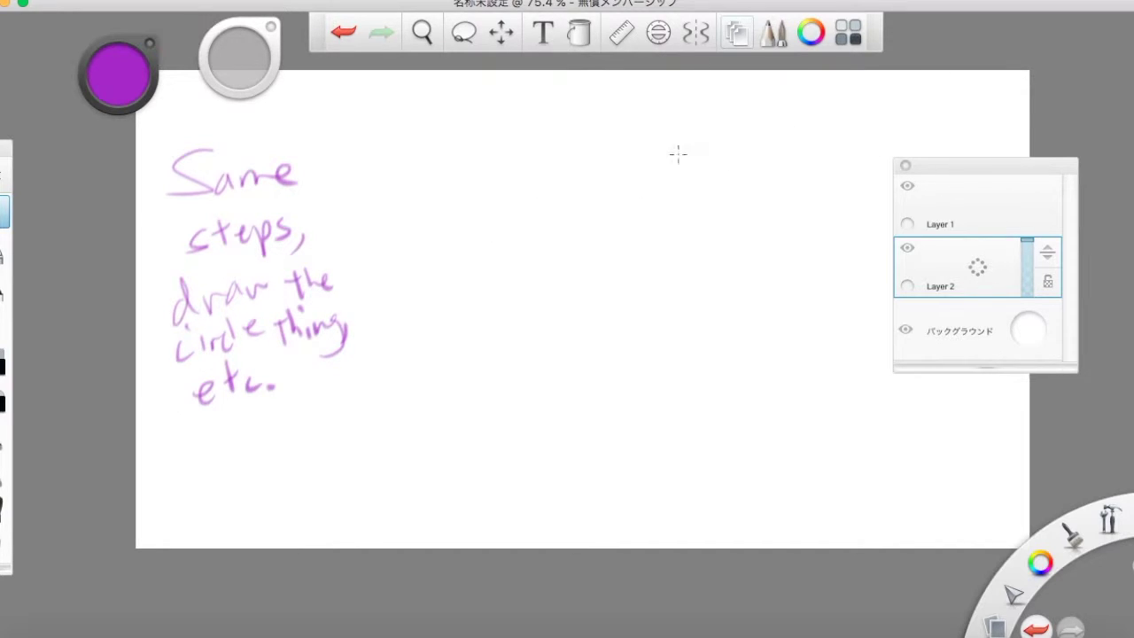
# Sketch a purple head oval beside the note with a vertical center line and a curved eye guideline.
pyautogui.moveTo(651, 159)
pyautogui.mouseDown()
pyautogui.moveTo(600, 304)
pyautogui.moveTo(659, 342)
pyautogui.moveTo(709, 284)
pyautogui.moveTo(682, 330)
pyautogui.mouseUp()
pyautogui.moveTo(650, 268); pyautogui.dragTo(657, 335)
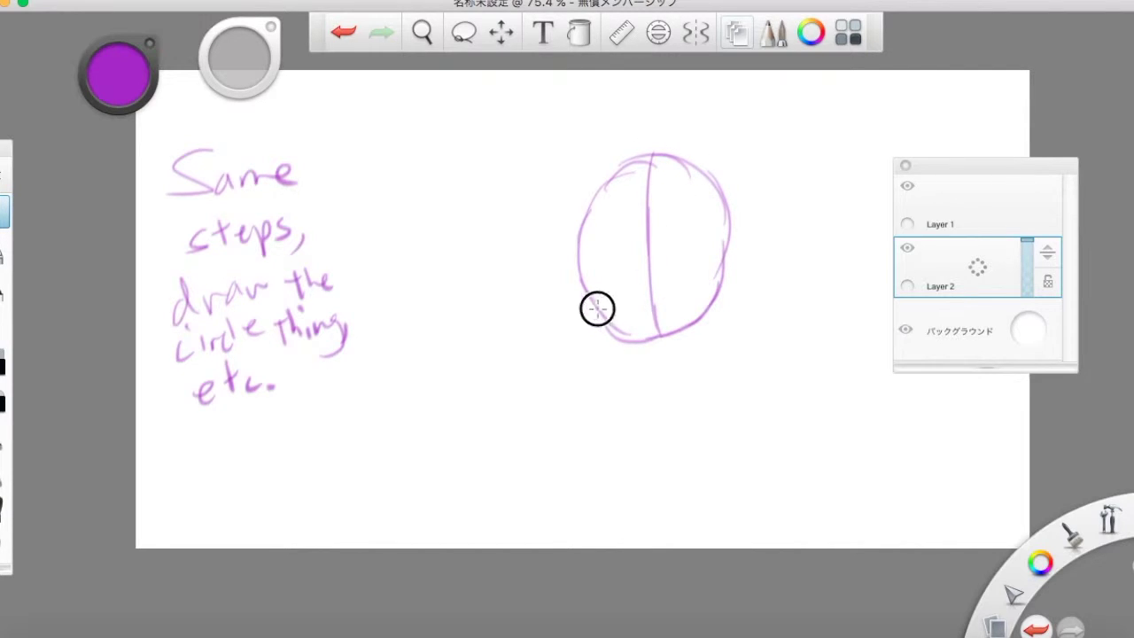
pyautogui.moveTo(597, 307); pyautogui.dragTo(716, 282)
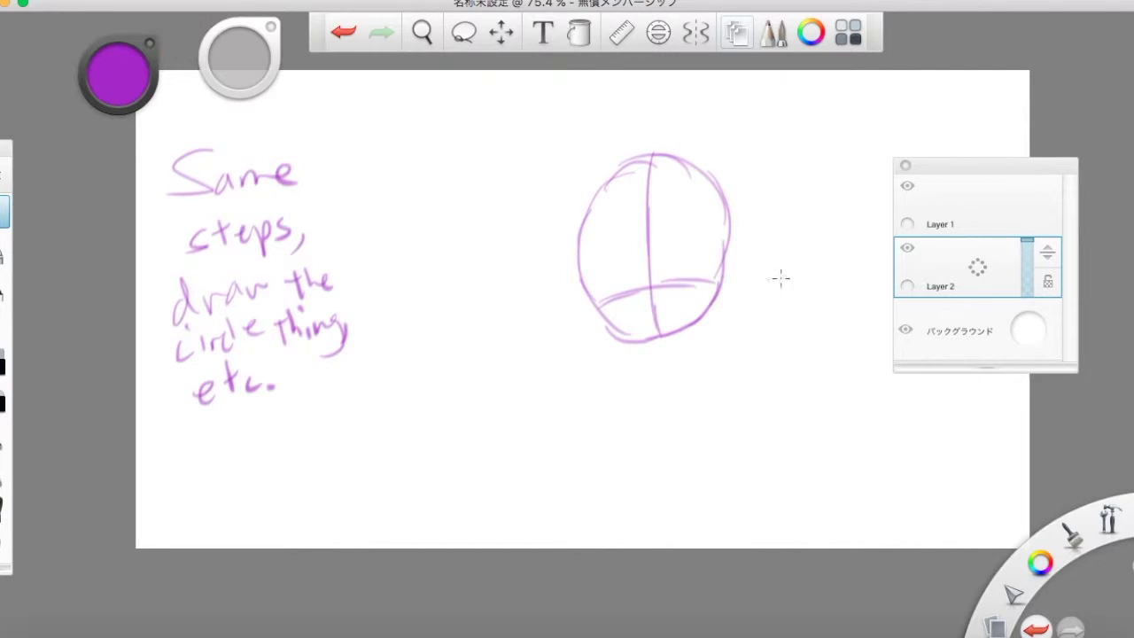
# Select Layer 1 and change the pencil color to green.
pyautogui.click(974, 189)
pyautogui.moveTo(133, 70)
pyautogui.mouseDown()
pyautogui.moveTo(135, 90)
pyautogui.moveTo(130, 50)
pyautogui.mouseUp()
pyautogui.moveTo(589, 229); pyautogui.dragTo(589, 268)
pyautogui.moveTo(590, 227); pyautogui.dragTo(597, 301)
pyautogui.click(337, 35)
pyautogui.click(345, 34)
pyautogui.moveTo(154, 77)
pyautogui.moveTo(155, 77); pyautogui.dragTo(105, 72)
# Outline both sides of the face and a pointed chin in green over the purple guide.
pyautogui.moveTo(582, 206); pyautogui.dragTo(592, 273)
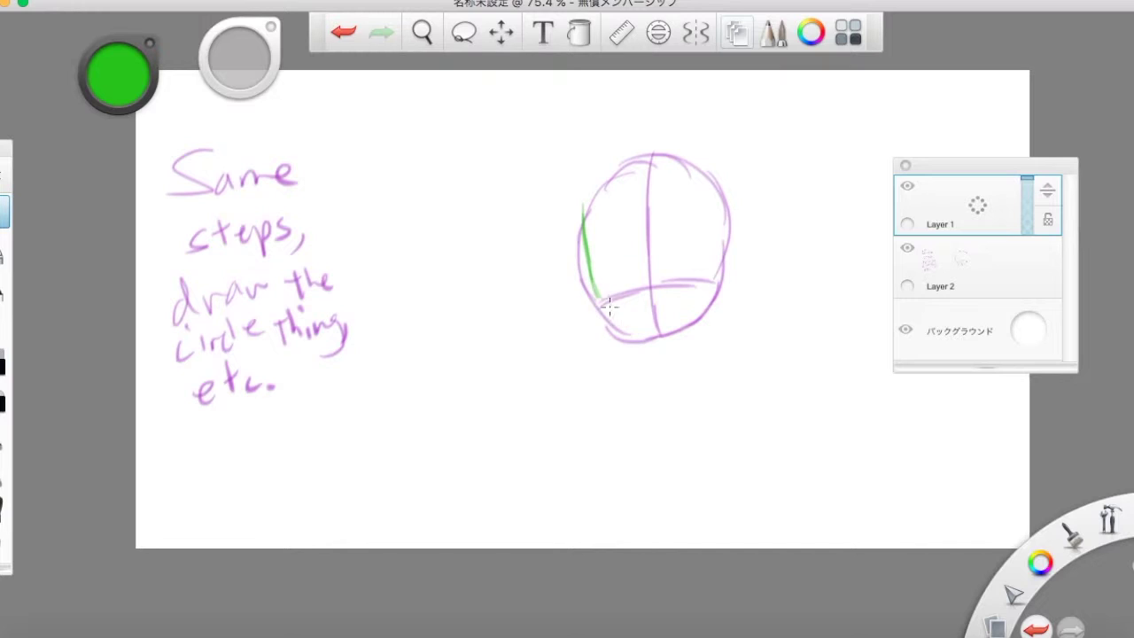
pyautogui.moveTo(614, 324)
pyautogui.mouseDown()
pyautogui.moveTo(674, 322)
pyautogui.moveTo(717, 282)
pyautogui.mouseUp()
pyautogui.moveTo(720, 211); pyautogui.dragTo(717, 287)
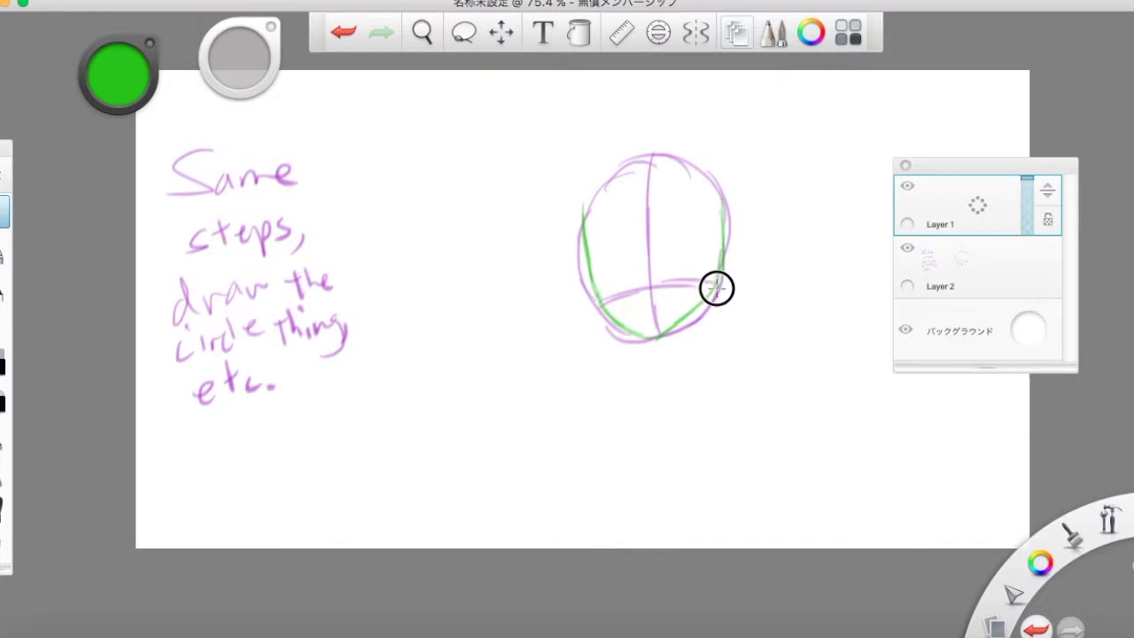
# Zoom in on the head to 201.1% and hide Layer 2.
pyautogui.moveTo(1109, 529); pyautogui.dragTo(1108, 486)
pyautogui.moveTo(702, 293); pyautogui.dragTo(696, 185)
pyautogui.moveTo(640, 147); pyautogui.dragTo(682, 284)
pyautogui.moveTo(738, 322); pyautogui.dragTo(737, 258)
pyautogui.moveTo(742, 420); pyautogui.dragTo(681, 359)
pyautogui.moveTo(681, 329); pyautogui.dragTo(681, 304)
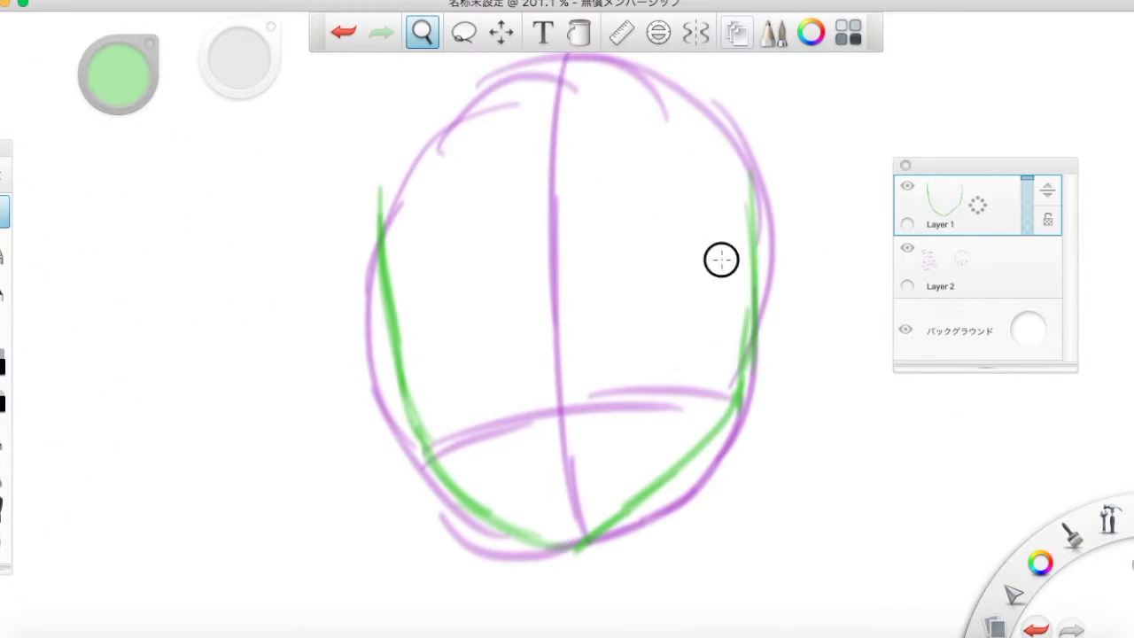
pyautogui.click(721, 263)
pyautogui.click(908, 248)
# Try to draw an ear on the right side of the face outline.
pyautogui.moveTo(753, 316)
pyautogui.mouseDown()
pyautogui.moveTo(792, 316)
pyautogui.moveTo(777, 373)
pyautogui.mouseUp()
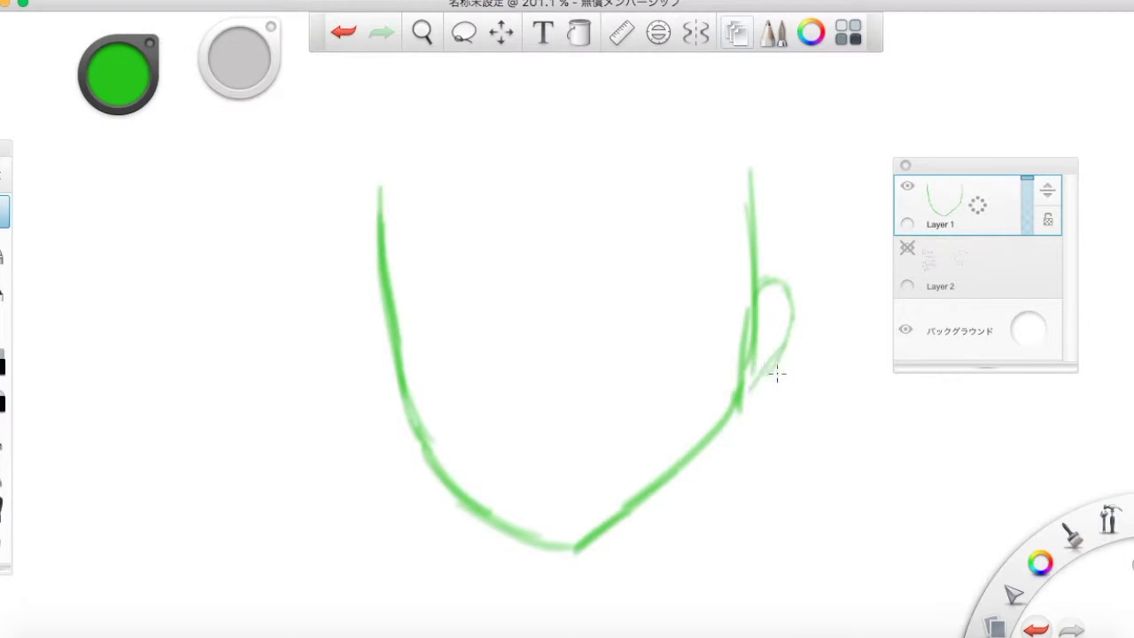
pyautogui.click(343, 32)
pyautogui.click(345, 35)
pyautogui.moveTo(760, 291)
pyautogui.mouseDown()
pyautogui.moveTo(742, 390)
pyautogui.moveTo(795, 294)
pyautogui.moveTo(780, 329)
pyautogui.mouseUp()
pyautogui.click(337, 39)
pyautogui.click(337, 38)
pyautogui.click(338, 33)
pyautogui.moveTo(788, 268)
pyautogui.mouseDown()
pyautogui.moveTo(797, 317)
pyautogui.moveTo(754, 370)
pyautogui.mouseUp()
pyautogui.click(342, 33)
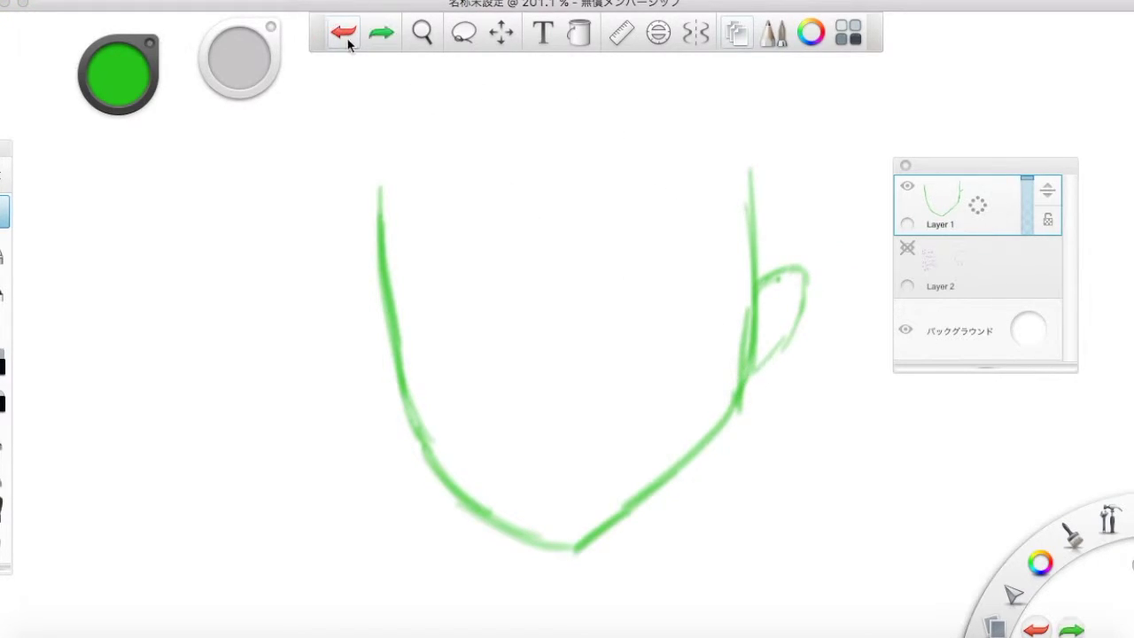
pyautogui.click(342, 34)
pyautogui.click(337, 36)
# Handwrite a green note beginning "Meh, not used" to the left of the face outline.
pyautogui.moveTo(81, 292)
pyautogui.mouseDown()
pyautogui.moveTo(168, 242)
pyautogui.moveTo(177, 264)
pyautogui.mouseUp()
pyautogui.moveTo(62, 368); pyautogui.dragTo(266, 293)
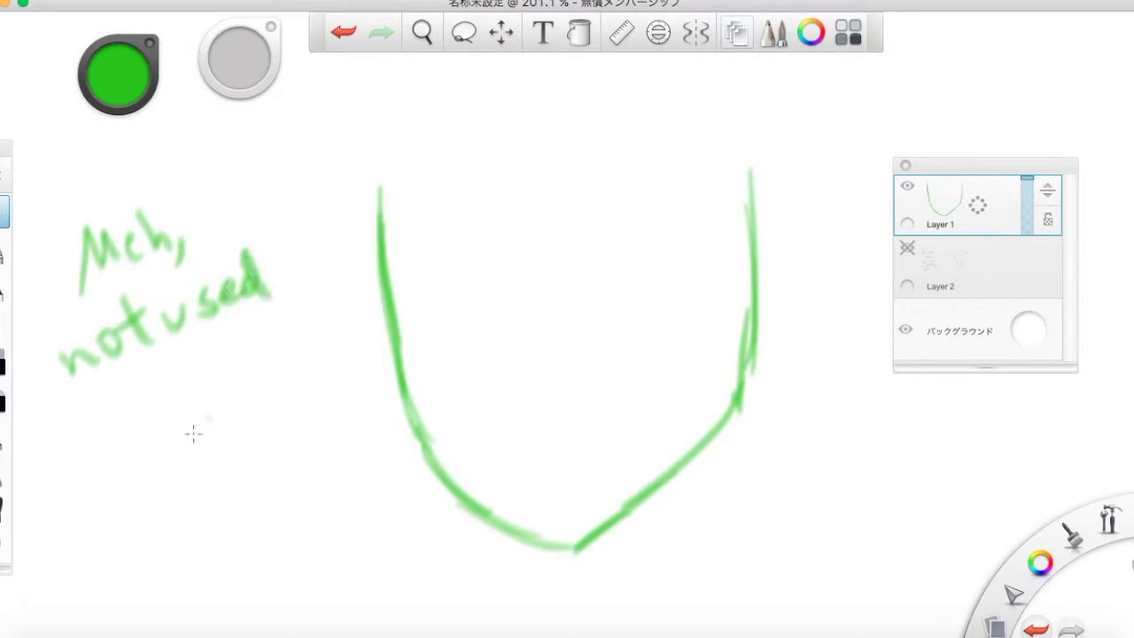
pyautogui.moveTo(62, 426); pyautogui.dragTo(124, 483)
pyautogui.moveTo(190, 390)
pyautogui.mouseDown()
pyautogui.moveTo(225, 410)
pyautogui.moveTo(283, 398)
pyautogui.moveTo(277, 443)
pyautogui.mouseUp()
pyautogui.moveTo(131, 554)
pyautogui.mouseDown()
pyautogui.moveTo(205, 499)
pyautogui.moveTo(259, 512)
pyautogui.mouseUp()
# Erase the handwritten note, return to the pencil and show Layer 2.
pyautogui.click(3, 364)
pyautogui.moveTo(177, 239)
pyautogui.mouseDown()
pyautogui.moveTo(53, 246)
pyautogui.moveTo(154, 365)
pyautogui.mouseUp()
pyautogui.click(4, 212)
pyautogui.click(907, 248)
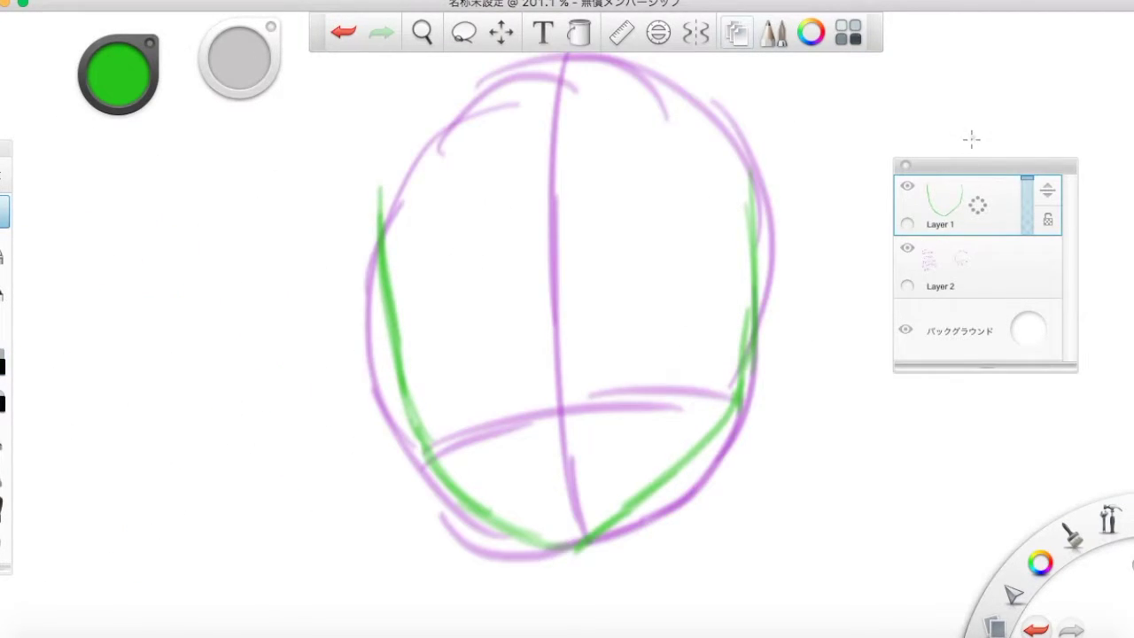
pyautogui.moveTo(594, 366)
pyautogui.mouseDown()
pyautogui.moveTo(690, 351)
pyautogui.moveTo(678, 347)
pyautogui.moveTo(687, 351)
pyautogui.moveTo(662, 399)
pyautogui.mouseUp()
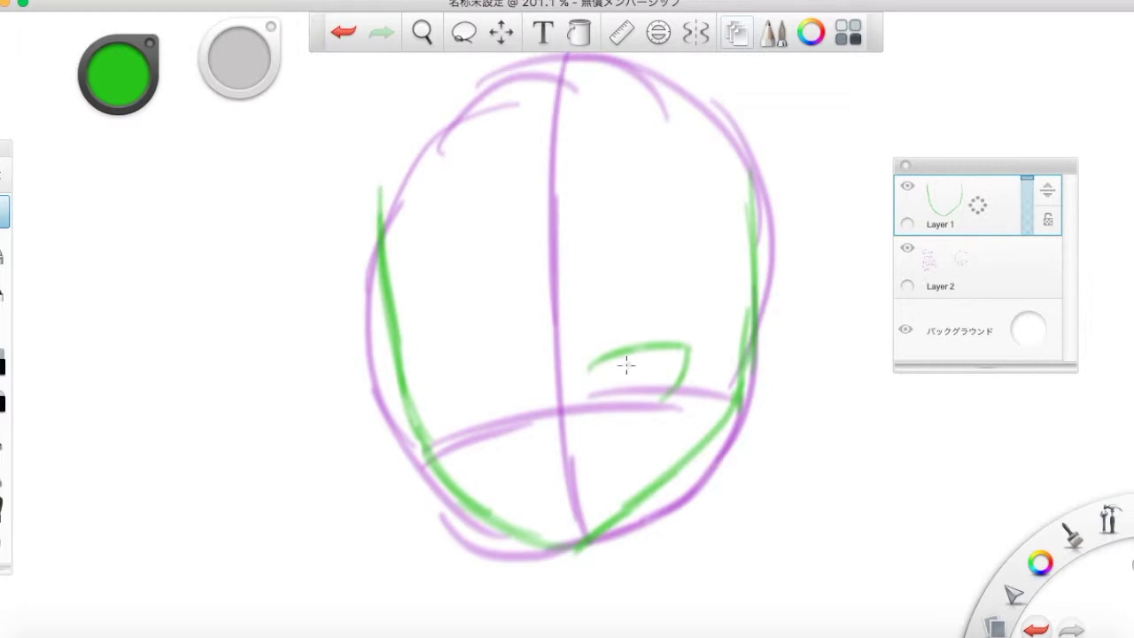
pyautogui.click(345, 36)
pyautogui.click(343, 35)
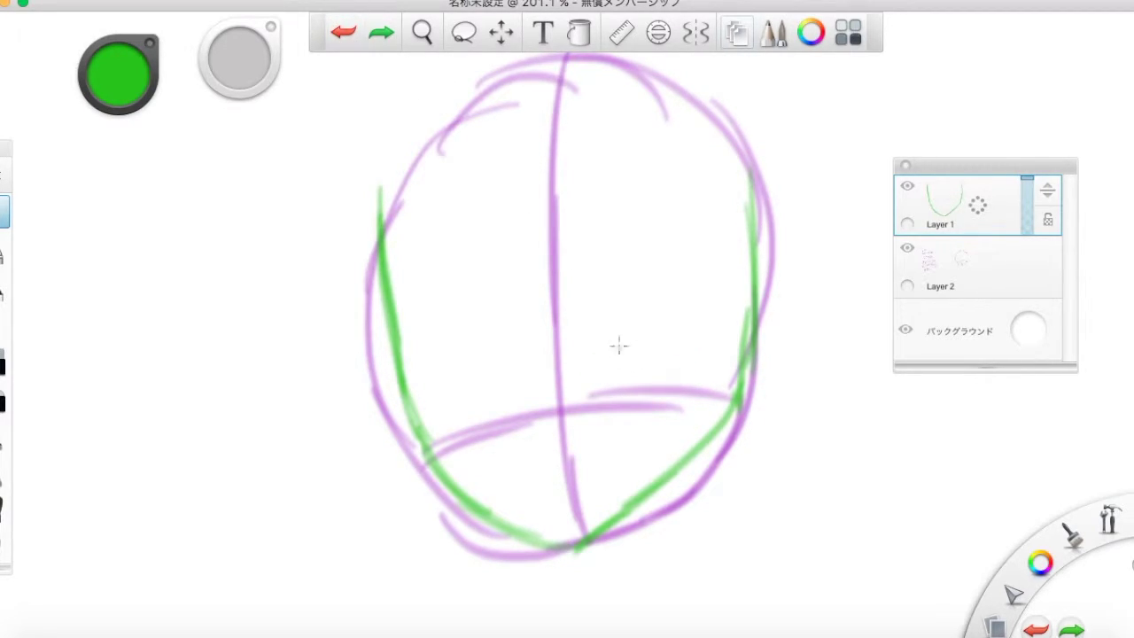
# Draw both green eyes with upper lids and irises along the curved guideline.
pyautogui.moveTo(612, 344)
pyautogui.mouseDown()
pyautogui.moveTo(702, 340)
pyautogui.moveTo(685, 391)
pyautogui.moveTo(618, 337)
pyautogui.moveTo(654, 405)
pyautogui.mouseUp()
pyautogui.click(344, 34)
pyautogui.moveTo(625, 333); pyautogui.dragTo(639, 398)
pyautogui.moveTo(677, 330); pyautogui.dragTo(658, 398)
pyautogui.moveTo(678, 330); pyautogui.dragTo(681, 361)
pyautogui.moveTo(530, 354)
pyautogui.mouseDown()
pyautogui.moveTo(499, 345)
pyautogui.moveTo(443, 373)
pyautogui.moveTo(496, 381)
pyautogui.moveTo(491, 423)
pyautogui.mouseUp()
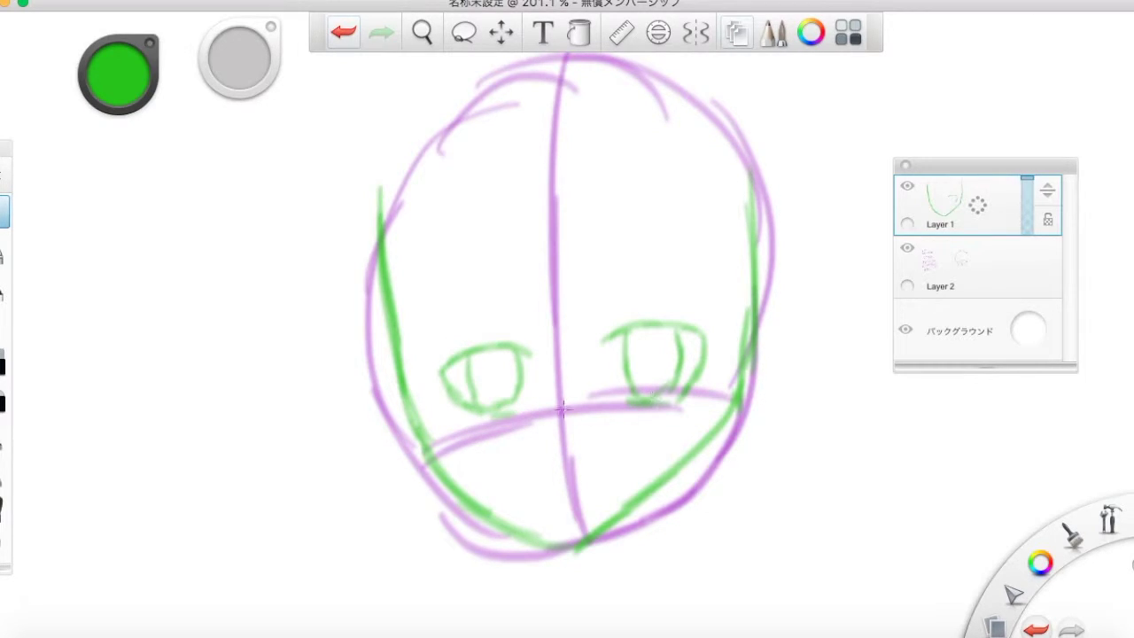
# Add a small nose mark, a short smiling mouth and eyebrows above both eyes.
pyautogui.moveTo(557, 489)
pyautogui.mouseDown()
pyautogui.moveTo(578, 499)
pyautogui.moveTo(592, 479)
pyautogui.mouseUp()
pyautogui.click(344, 33)
pyautogui.moveTo(630, 315)
pyautogui.mouseDown()
pyautogui.moveTo(609, 322)
pyautogui.moveTo(696, 303)
pyautogui.mouseUp()
pyautogui.moveTo(419, 334); pyautogui.dragTo(477, 316)
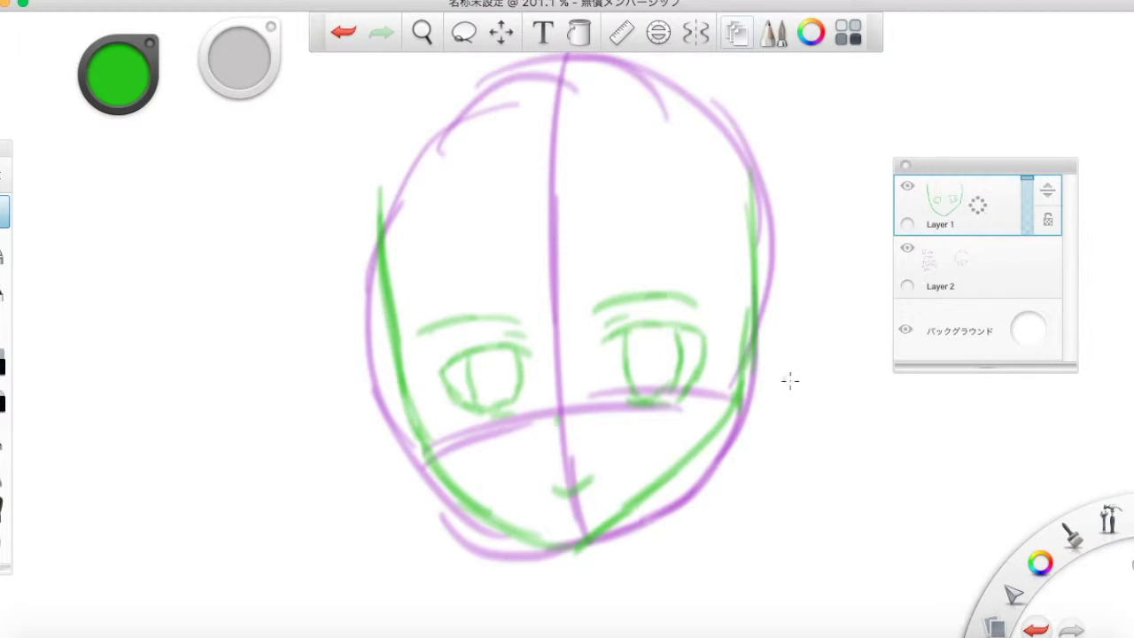
# Handwrite the heading "eyes:" to the left of the face.
pyautogui.moveTo(76, 221); pyautogui.dragTo(106, 235)
pyautogui.moveTo(112, 194); pyautogui.dragTo(140, 210)
pyautogui.moveTo(137, 179); pyautogui.dragTo(139, 249)
pyautogui.moveTo(163, 194); pyautogui.dragTo(185, 197)
pyautogui.moveTo(209, 167); pyautogui.dragTo(212, 192)
pyautogui.click(223, 142)
pyautogui.click(251, 187)
# Draw a first pair of rounded sample eyes with lids and eyebrows below the "eyes:" heading.
pyautogui.moveTo(77, 347)
pyautogui.mouseDown()
pyautogui.moveTo(42, 407)
pyautogui.moveTo(59, 408)
pyautogui.mouseUp()
pyautogui.moveTo(1111, 521); pyautogui.dragTo(1113, 441)
pyautogui.moveTo(221, 422); pyautogui.dragTo(349, 425)
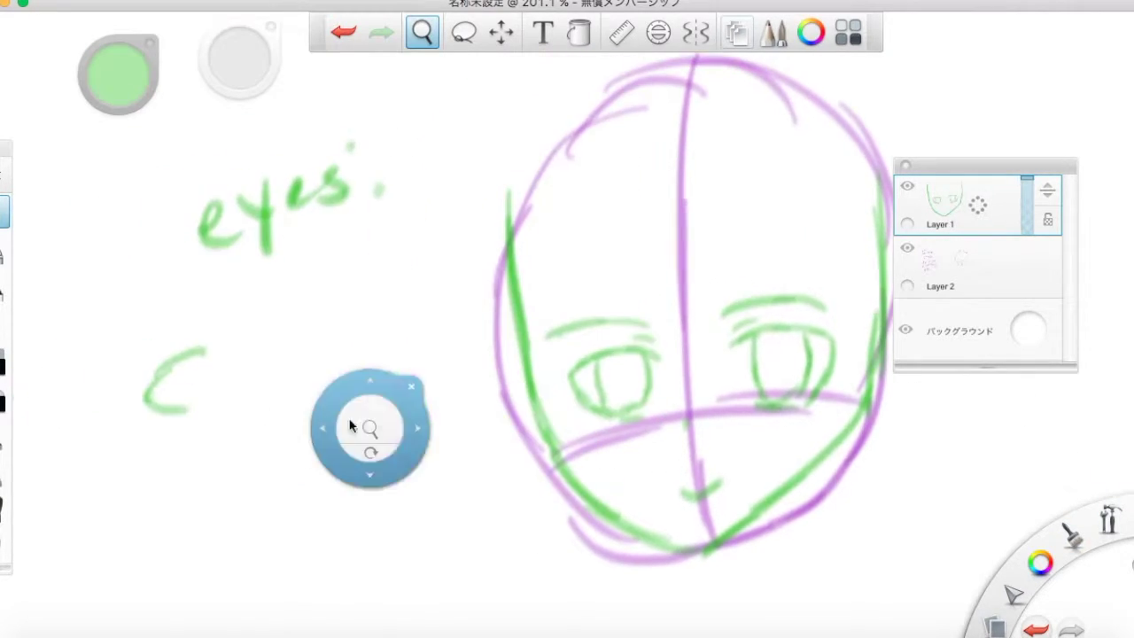
pyautogui.click(417, 385)
pyautogui.moveTo(174, 369); pyautogui.dragTo(196, 400)
pyautogui.moveTo(189, 361); pyautogui.dragTo(205, 392)
pyautogui.moveTo(238, 342); pyautogui.dragTo(292, 336)
pyautogui.moveTo(246, 338); pyautogui.dragTo(282, 359)
pyautogui.moveTo(168, 350); pyautogui.dragTo(189, 341)
pyautogui.moveTo(223, 308)
pyautogui.mouseDown()
pyautogui.moveTo(248, 291)
pyautogui.moveTo(289, 291)
pyautogui.mouseUp()
pyautogui.moveTo(120, 374); pyautogui.dragTo(184, 325)
pyautogui.moveTo(246, 302); pyautogui.dragTo(276, 298)
# Draw a second pair of narrow, slanted sample eyes with eyebrows below the first pair.
pyautogui.moveTo(176, 474); pyautogui.dragTo(106, 510)
pyautogui.moveTo(210, 460); pyautogui.dragTo(282, 436)
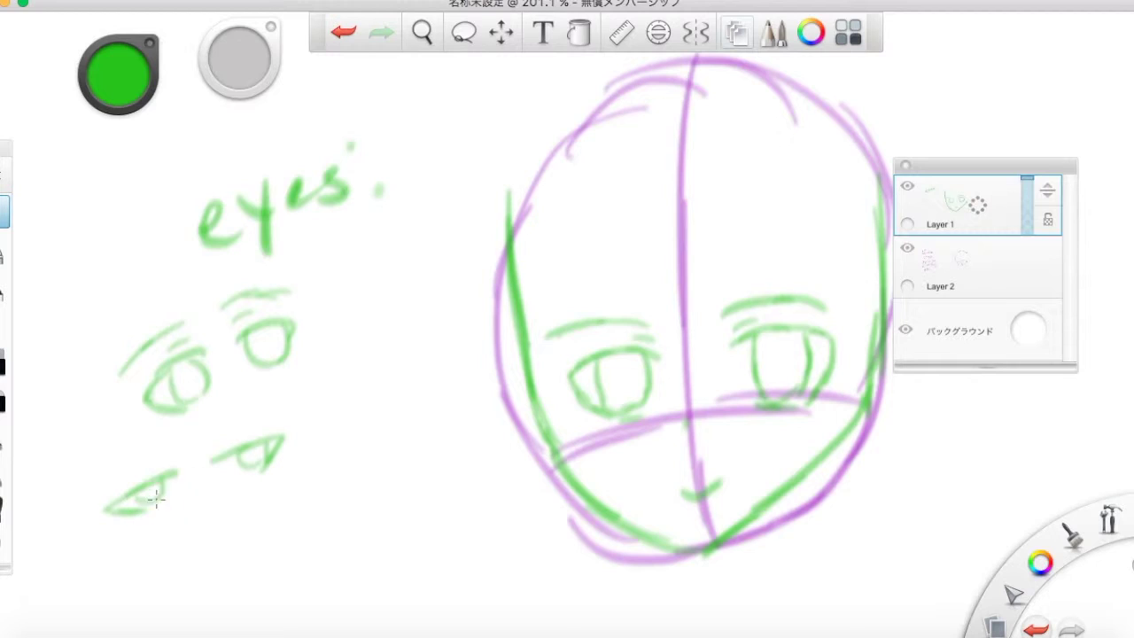
pyautogui.moveTo(164, 461); pyautogui.dragTo(104, 477)
pyautogui.moveTo(204, 443); pyautogui.dragTo(274, 418)
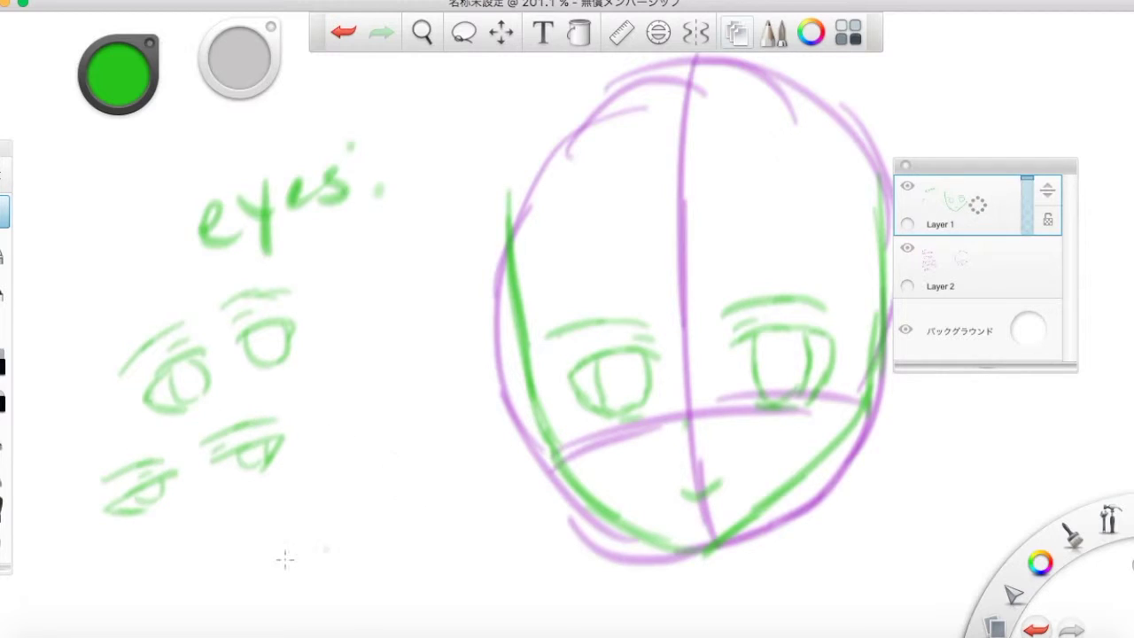
# Draw a third pair of half-closed sample eyes with lashes and eyebrows below the second pair.
pyautogui.click(343, 33)
pyautogui.moveTo(264, 560); pyautogui.dragTo(181, 569)
pyautogui.moveTo(295, 557); pyautogui.dragTo(359, 562)
pyautogui.moveTo(342, 544); pyautogui.dragTo(337, 567)
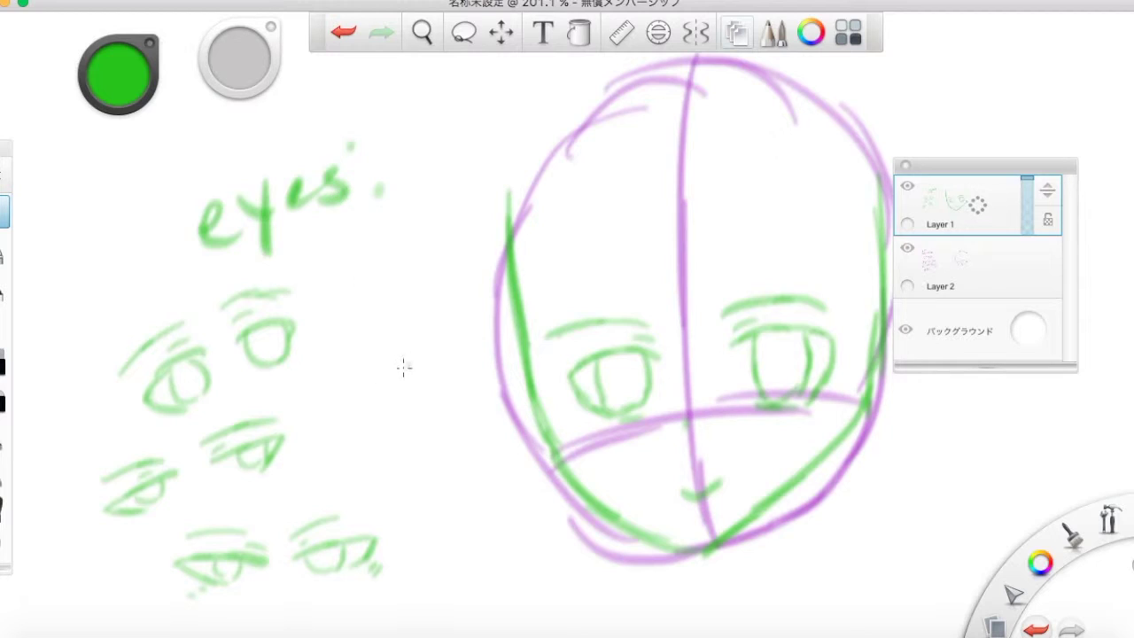
# Draw a large round pair and a small half-closed pair of sample eyes between the earlier samples and the face.
pyautogui.moveTo(365, 366)
pyautogui.mouseDown()
pyautogui.moveTo(430, 331)
pyautogui.moveTo(435, 385)
pyautogui.mouseUp()
pyautogui.moveTo(387, 339); pyautogui.dragTo(429, 388)
pyautogui.click(344, 32)
pyautogui.moveTo(335, 369)
pyautogui.mouseDown()
pyautogui.moveTo(274, 382)
pyautogui.moveTo(304, 430)
pyautogui.mouseUp()
pyautogui.click(345, 37)
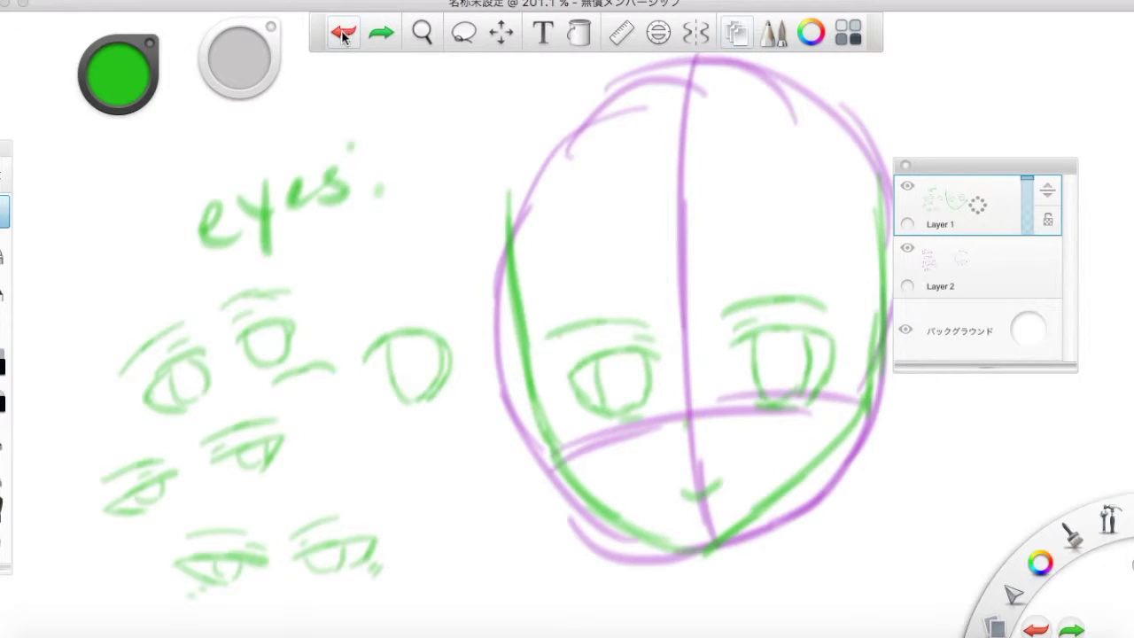
pyautogui.moveTo(312, 365)
pyautogui.mouseDown()
pyautogui.moveTo(291, 425)
pyautogui.moveTo(322, 391)
pyautogui.moveTo(303, 358)
pyautogui.mouseUp()
pyautogui.click(345, 37)
pyautogui.moveTo(277, 378); pyautogui.dragTo(324, 336)
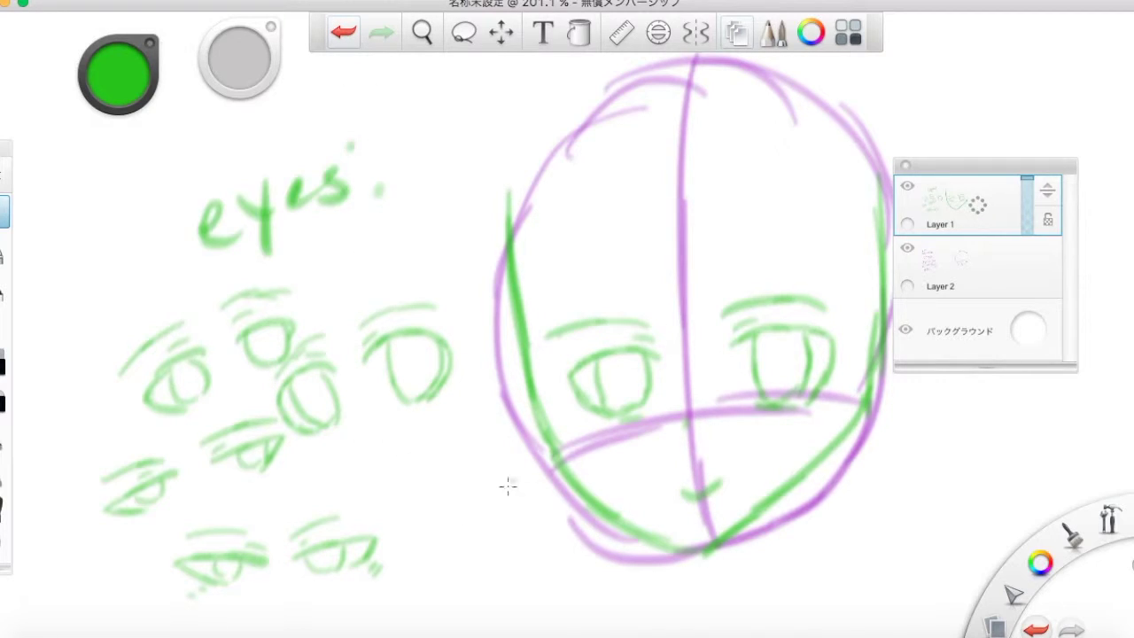
pyautogui.moveTo(421, 474)
pyautogui.mouseDown()
pyautogui.moveTo(384, 488)
pyautogui.moveTo(418, 470)
pyautogui.moveTo(511, 484)
pyautogui.mouseUp()
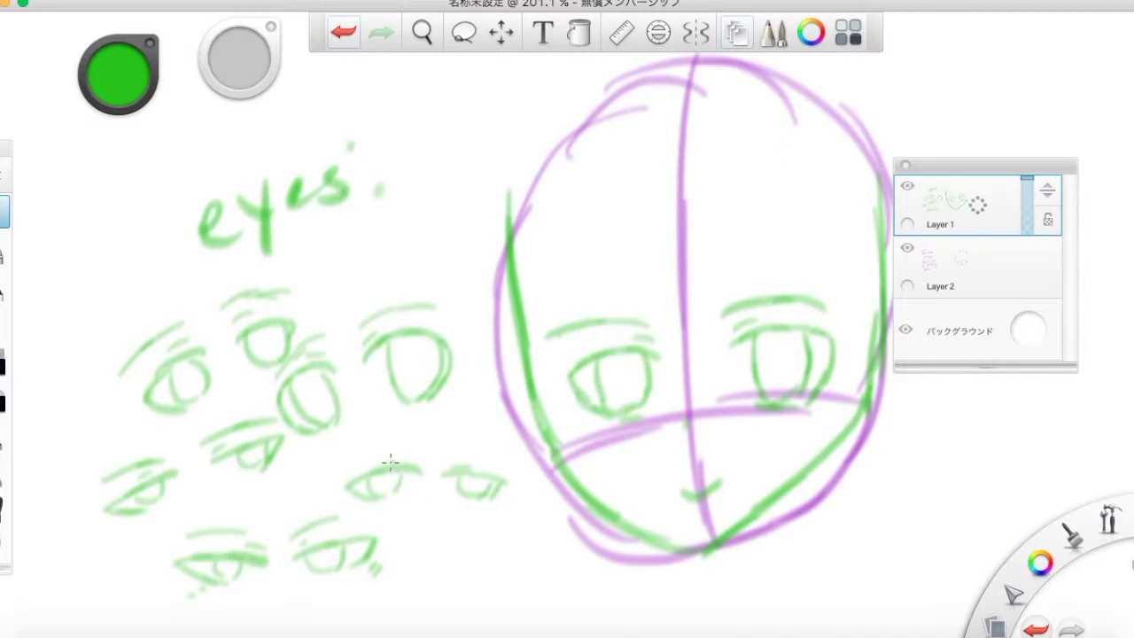
# Erase the "eyes:" heading with all sample eyes, and close the top of the head outline in green.
pyautogui.moveTo(266, 204)
pyautogui.mouseDown()
pyautogui.moveTo(243, 152)
pyautogui.moveTo(240, 329)
pyautogui.moveTo(311, 488)
pyautogui.mouseUp()
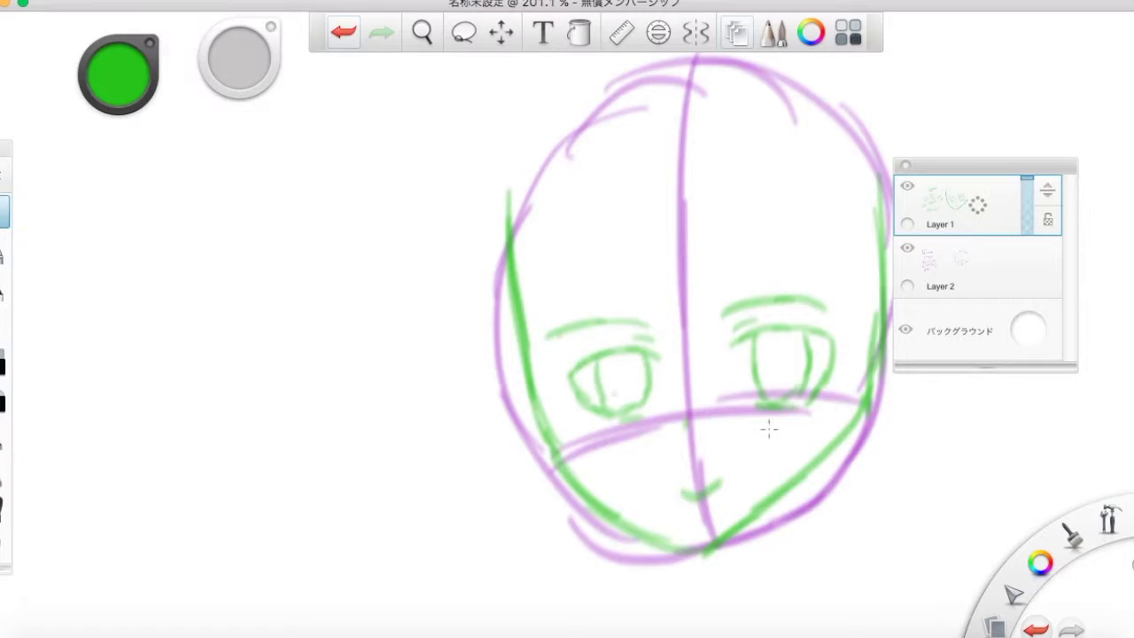
pyautogui.moveTo(688, 547)
pyautogui.mouseDown()
pyautogui.moveTo(570, 385)
pyautogui.moveTo(453, 385)
pyautogui.mouseUp()
pyautogui.moveTo(388, 228)
pyautogui.mouseDown()
pyautogui.moveTo(533, 121)
pyautogui.moveTo(670, 248)
pyautogui.mouseUp()
pyautogui.moveTo(399, 202); pyautogui.dragTo(383, 319)
pyautogui.press('space')
pyautogui.click(658, 431)
pyautogui.click(4, 360)
pyautogui.moveTo(239, 59)
pyautogui.mouseDown()
pyautogui.moveTo(134, 35)
pyautogui.moveTo(162, 65)
pyautogui.mouseUp()
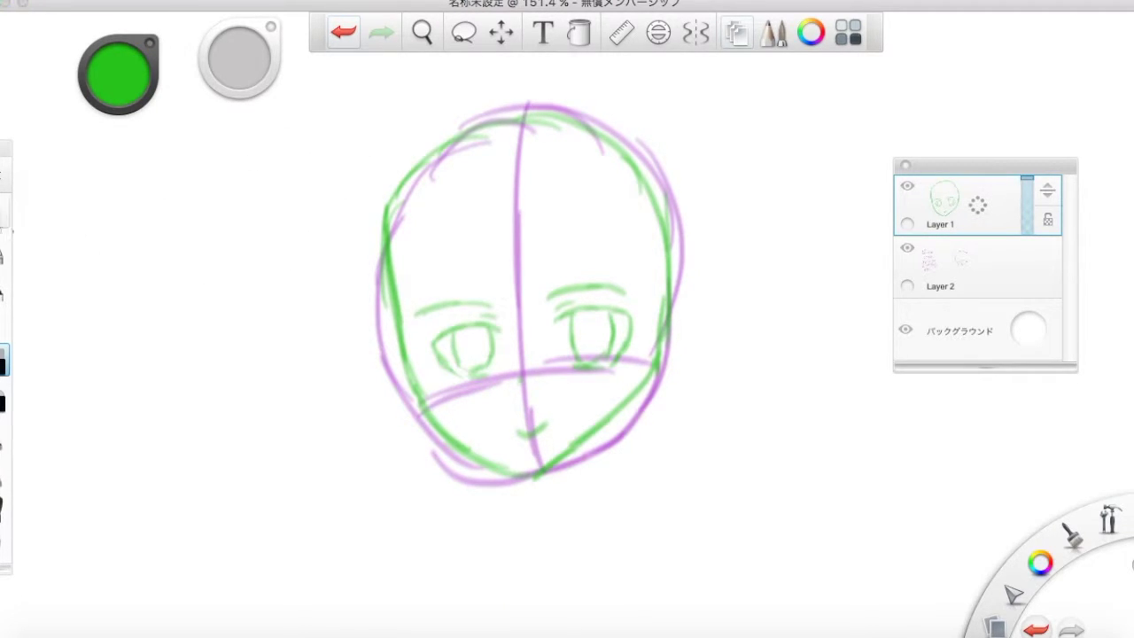
pyautogui.click(4, 216)
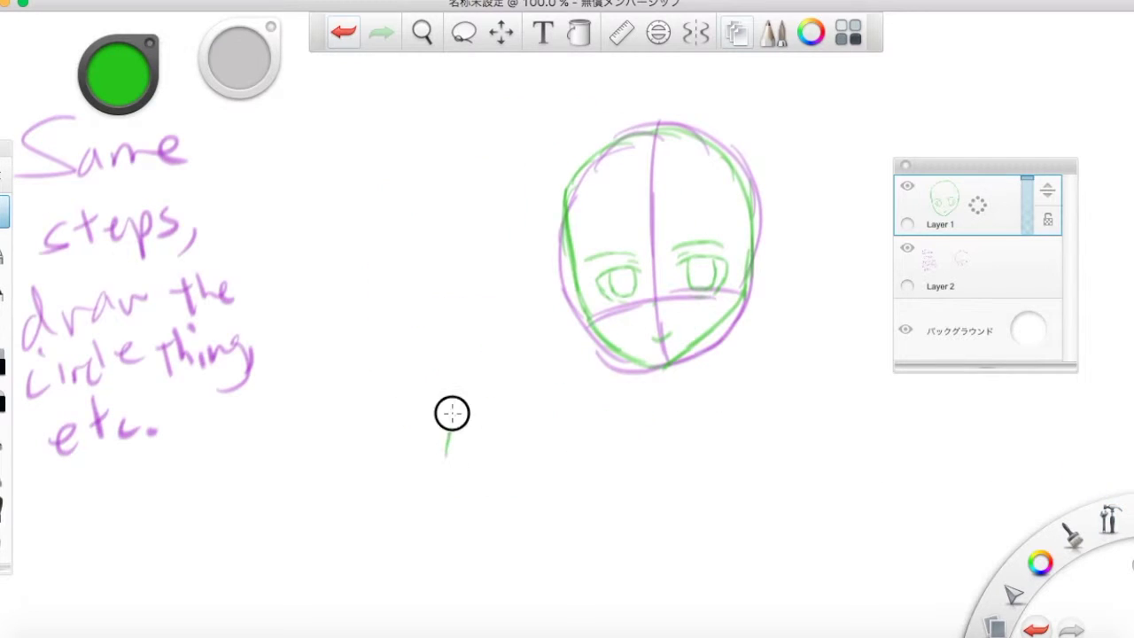
# Undo the stray stroke and draw both sides of the neck with short shoulder lines below the chin.
pyautogui.click(342, 33)
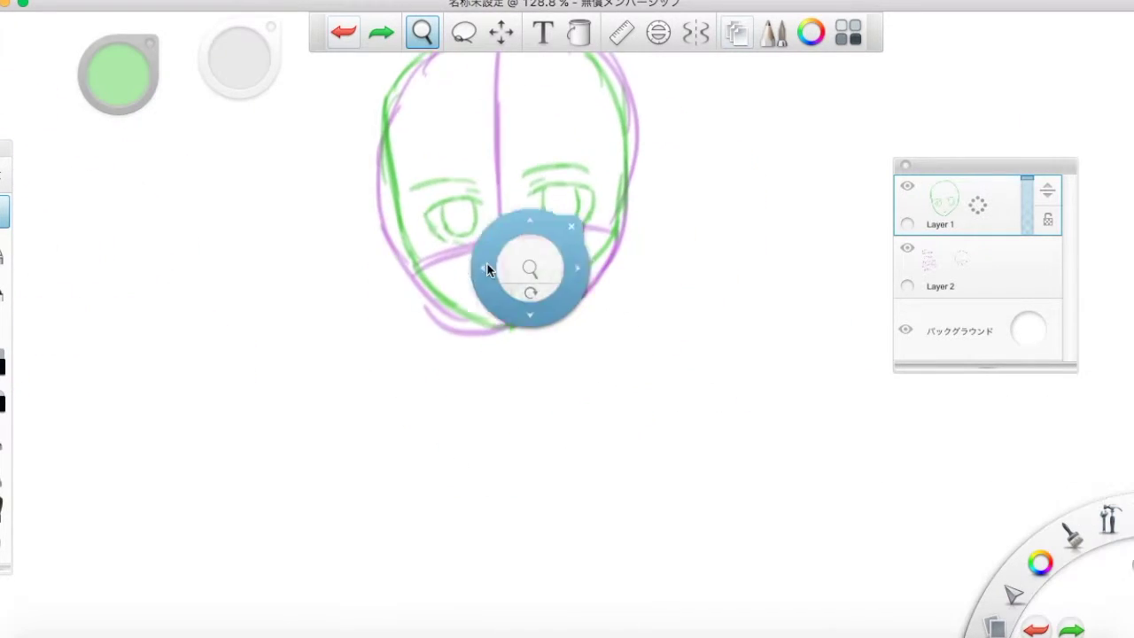
pyautogui.moveTo(488, 324); pyautogui.dragTo(463, 360)
pyautogui.moveTo(556, 298); pyautogui.dragTo(576, 347)
# Draw an arrow toward the neck and handwrite the note "Boys have longer, slimmer necks" beside it.
pyautogui.moveTo(663, 262); pyautogui.dragTo(626, 307)
pyautogui.moveTo(682, 200)
pyautogui.mouseDown()
pyautogui.moveTo(711, 248)
pyautogui.moveTo(801, 227)
pyautogui.mouseUp()
pyautogui.moveTo(687, 301)
pyautogui.mouseDown()
pyautogui.moveTo(731, 309)
pyautogui.moveTo(792, 297)
pyautogui.mouseUp()
pyautogui.moveTo(833, 241); pyautogui.dragTo(835, 297)
pyautogui.moveTo(847, 266)
pyautogui.mouseDown()
pyautogui.moveTo(886, 266)
pyautogui.moveTo(905, 303)
pyautogui.mouseUp()
pyautogui.moveTo(917, 248); pyautogui.dragTo(964, 215)
pyautogui.moveTo(762, 363); pyautogui.dragTo(737, 399)
pyautogui.moveTo(775, 356); pyautogui.dragTo(773, 387)
pyautogui.moveTo(802, 367)
pyautogui.mouseDown()
pyautogui.moveTo(804, 381)
pyautogui.moveTo(939, 303)
pyautogui.mouseUp()
pyautogui.moveTo(882, 371)
pyautogui.mouseDown()
pyautogui.moveTo(886, 401)
pyautogui.moveTo(955, 355)
pyautogui.moveTo(971, 372)
pyautogui.mouseUp()
pyautogui.moveTo(1010, 333); pyautogui.dragTo(993, 359)
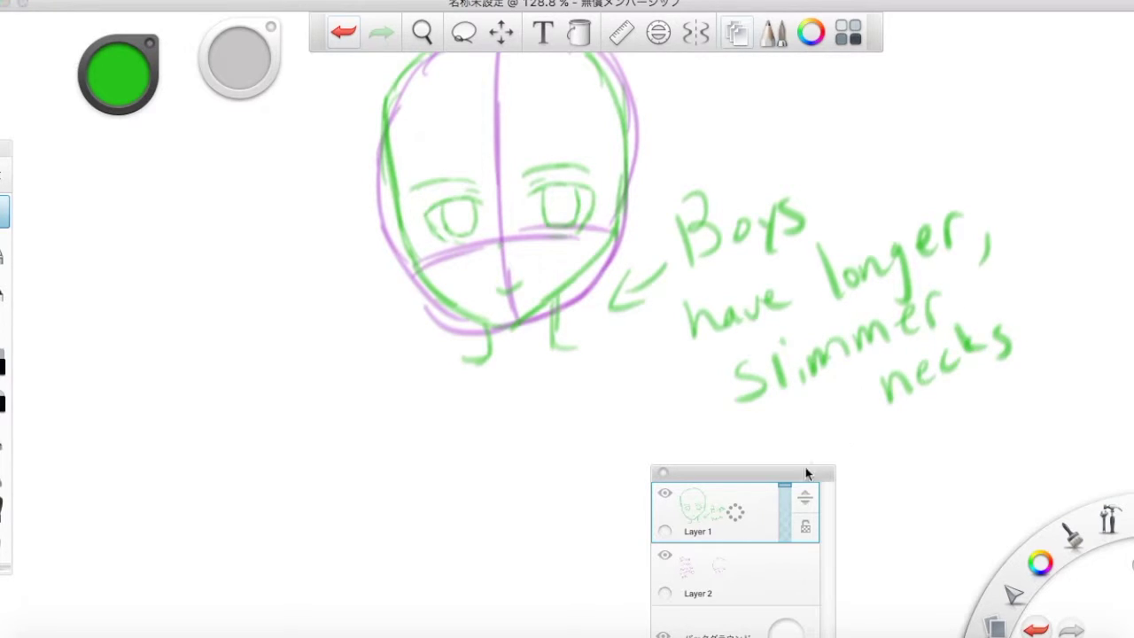
# Erase the note about necks together with its arrow.
pyautogui.click(3, 365)
pyautogui.moveTo(240, 58); pyautogui.dragTo(630, 114)
pyautogui.moveTo(686, 200)
pyautogui.mouseDown()
pyautogui.moveTo(737, 190)
pyautogui.moveTo(893, 339)
pyautogui.mouseUp()
pyautogui.moveTo(753, 473); pyautogui.dragTo(954, 142)
# Draw a V-shaped collar below the neck and hide Layer 2.
pyautogui.moveTo(555, 342); pyautogui.dragTo(529, 382)
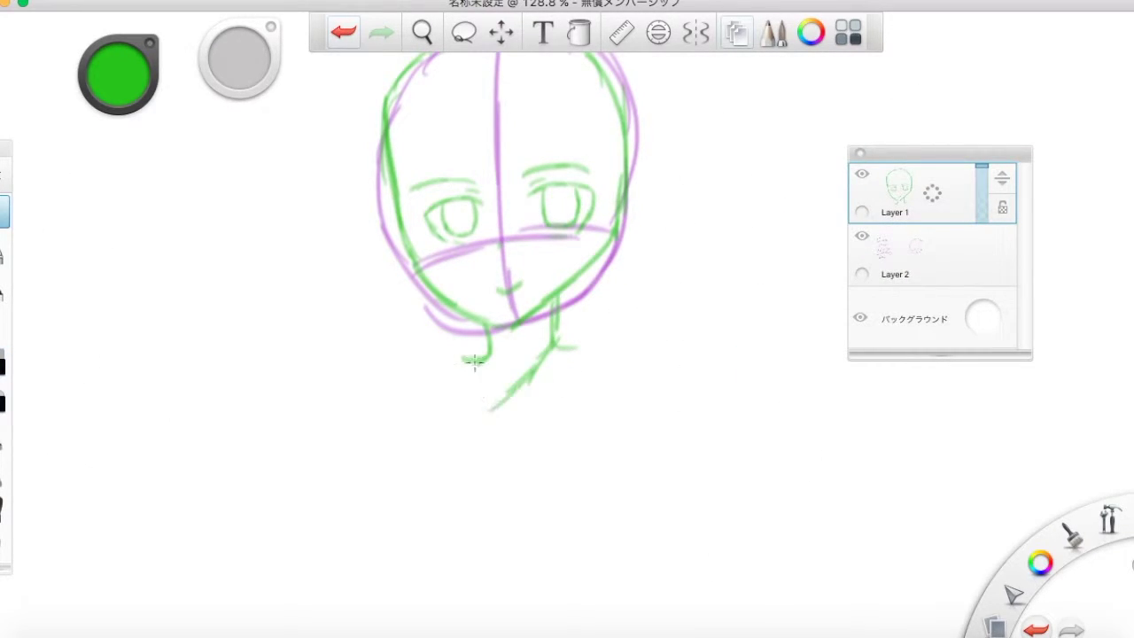
pyautogui.press('space')
pyautogui.moveTo(494, 343); pyautogui.dragTo(491, 418)
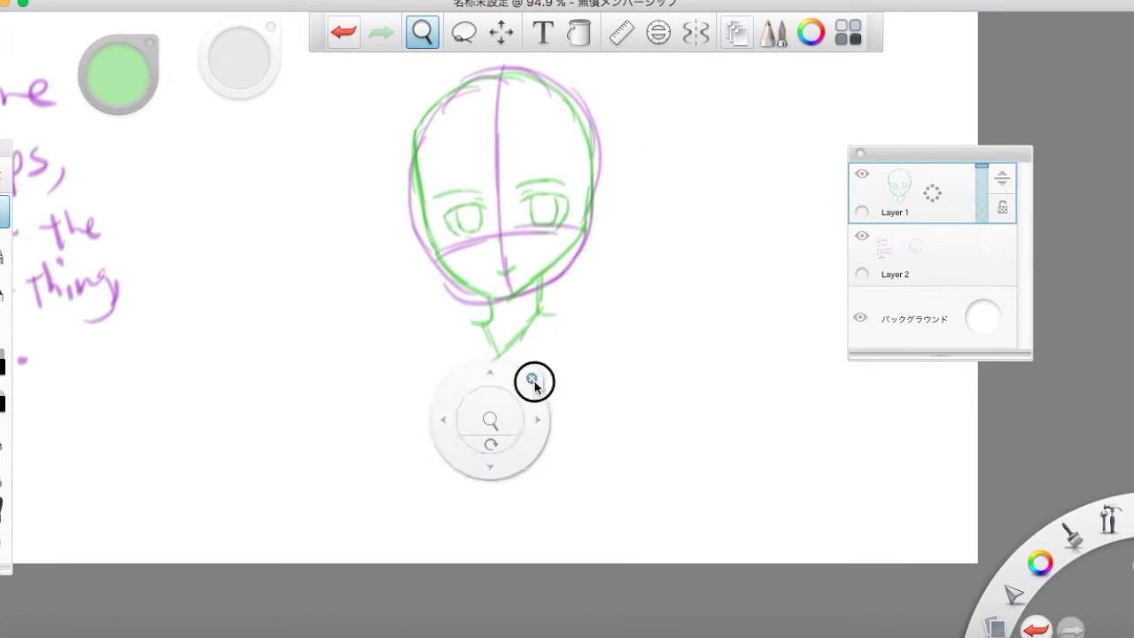
pyautogui.click(533, 382)
pyautogui.click(861, 236)
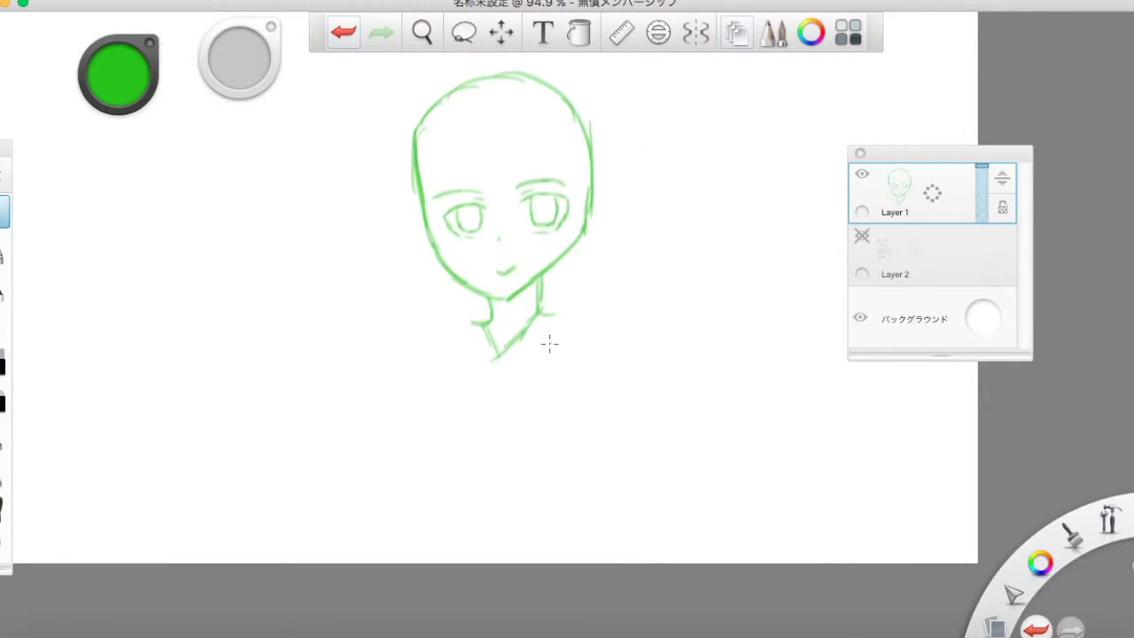
# Outline a wide, flared shirt from the shoulders to a wavy hem, with leg lines starting below it.
pyautogui.moveTo(478, 341)
pyautogui.mouseDown()
pyautogui.moveTo(425, 481)
pyautogui.moveTo(405, 489)
pyautogui.moveTo(575, 560)
pyautogui.moveTo(591, 578)
pyautogui.mouseUp()
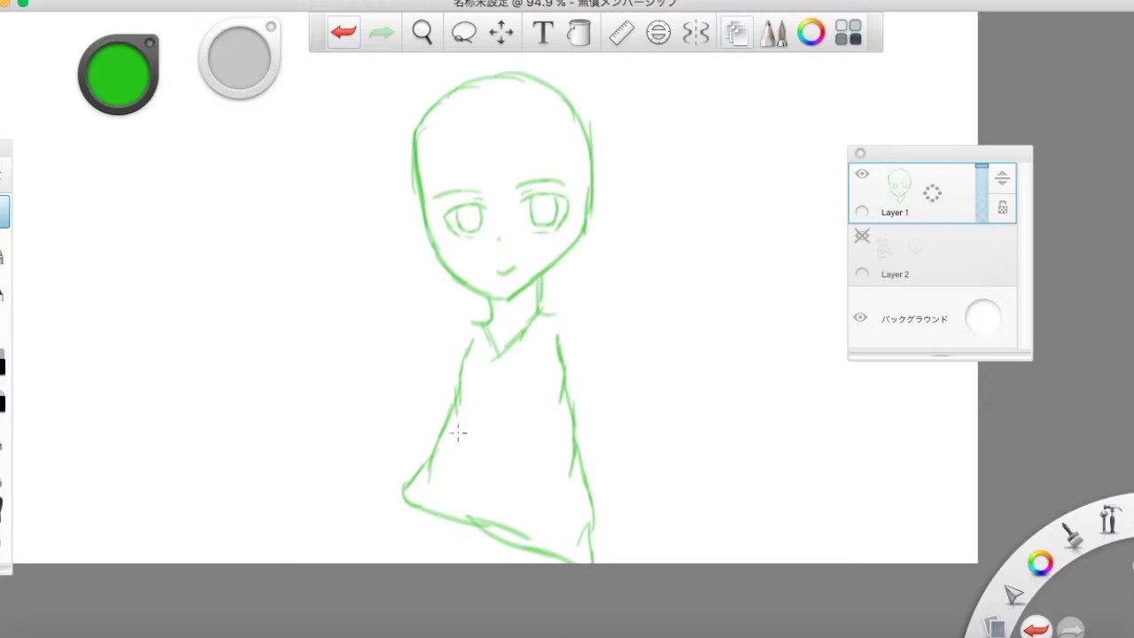
pyautogui.click(344, 32)
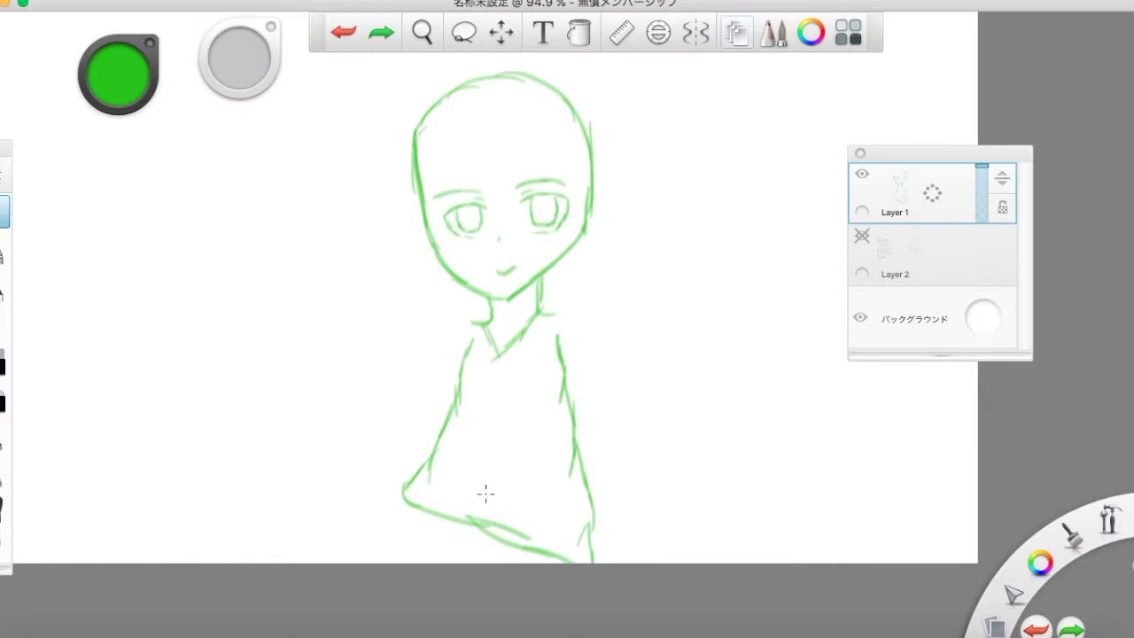
pyautogui.moveTo(474, 523); pyautogui.dragTo(470, 564)
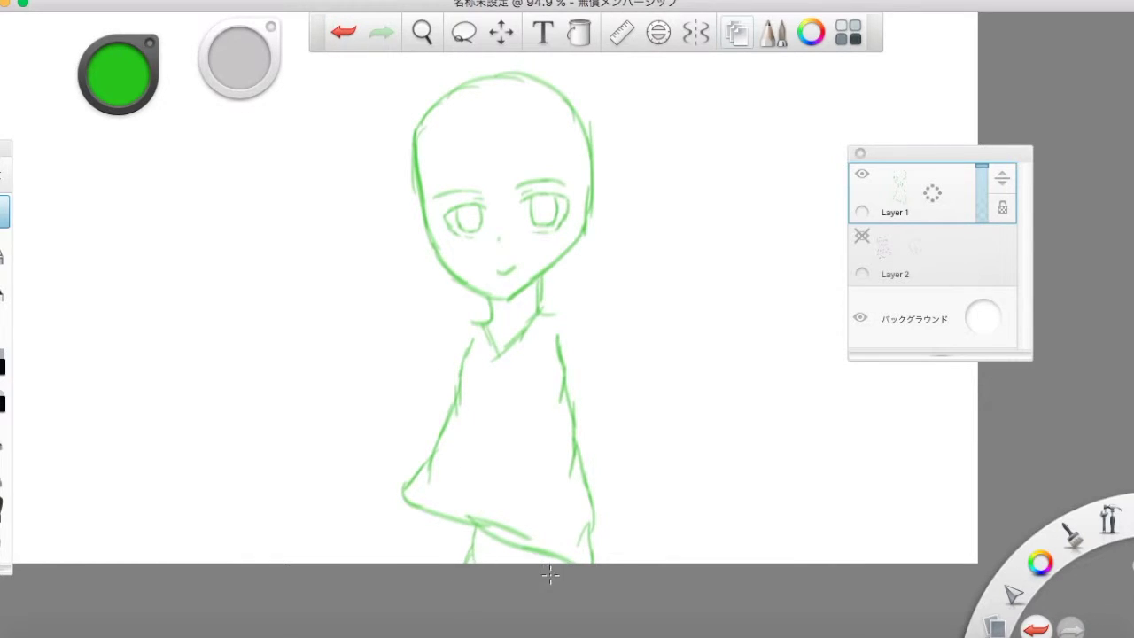
pyautogui.click(381, 32)
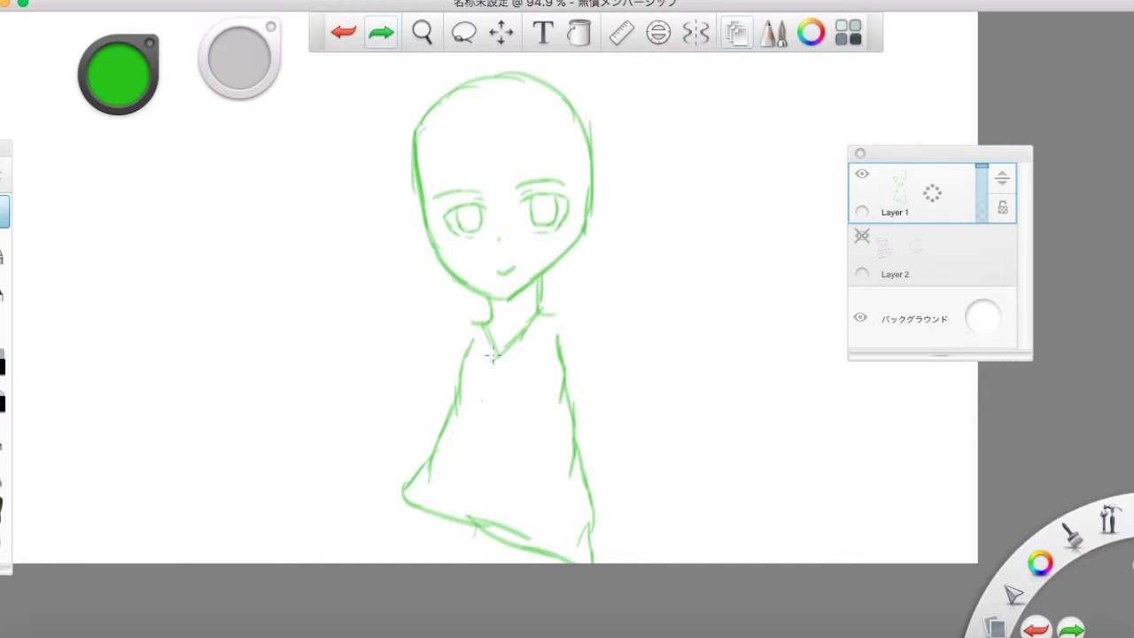
pyautogui.moveTo(432, 512); pyautogui.dragTo(425, 529)
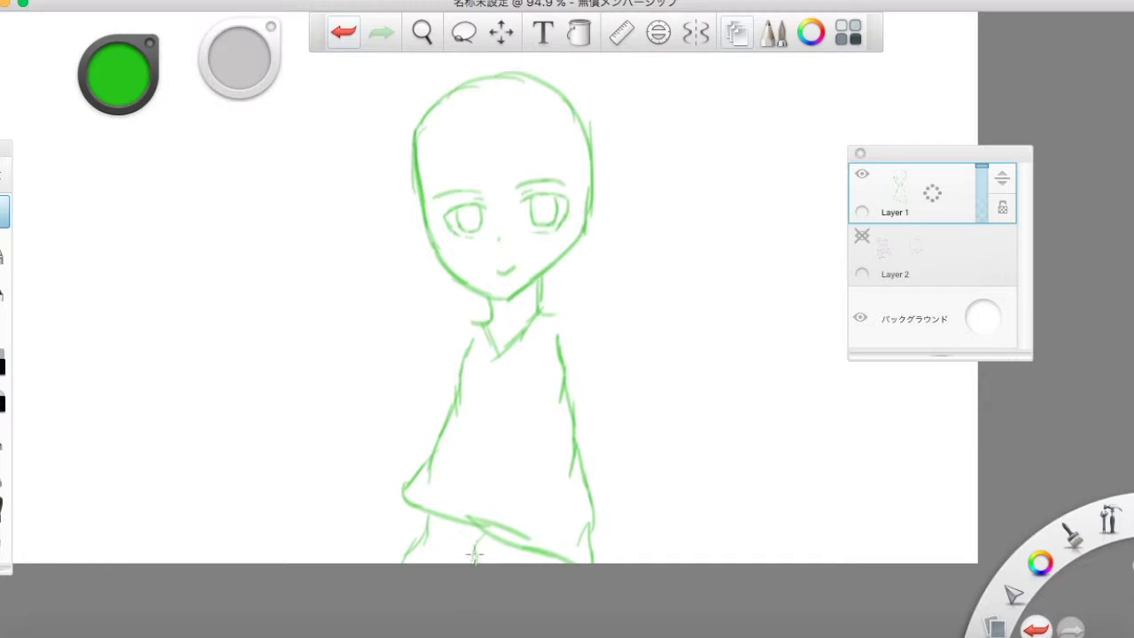
# Erase the shirt's left side, its flared hem and the leg lines.
pyautogui.click(5, 364)
pyautogui.moveTo(429, 466)
pyautogui.mouseDown()
pyautogui.moveTo(570, 491)
pyautogui.moveTo(585, 539)
pyautogui.mouseUp()
pyautogui.moveTo(468, 350); pyautogui.dragTo(447, 407)
# Redraw the shirt narrower with the pencil, adding a slanted hem and the tops of the legs.
pyautogui.click(5, 211)
pyautogui.moveTo(472, 342)
pyautogui.mouseDown()
pyautogui.moveTo(454, 441)
pyautogui.moveTo(459, 509)
pyautogui.mouseUp()
pyautogui.moveTo(565, 465)
pyautogui.mouseDown()
pyautogui.moveTo(584, 510)
pyautogui.moveTo(504, 539)
pyautogui.moveTo(443, 529)
pyautogui.mouseUp()
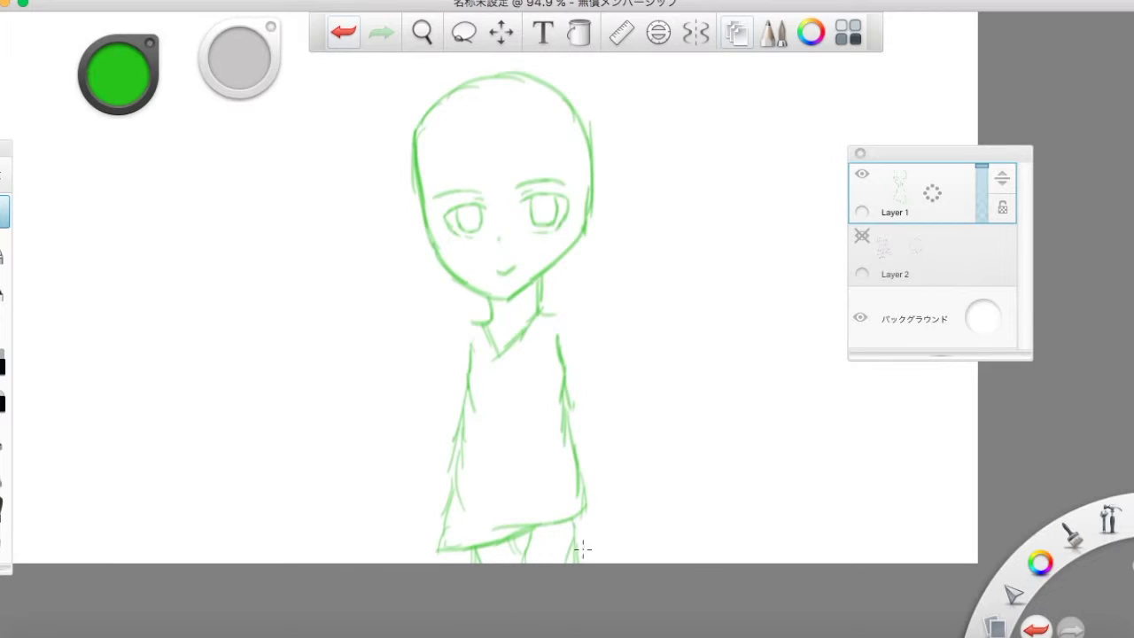
# Draw sloping shoulders and both arms hanging beside the shirt, tucked behind the boy's back.
pyautogui.moveTo(444, 337); pyautogui.dragTo(493, 322)
pyautogui.moveTo(539, 310)
pyautogui.mouseDown()
pyautogui.moveTo(579, 313)
pyautogui.moveTo(587, 342)
pyautogui.moveTo(578, 469)
pyautogui.mouseUp()
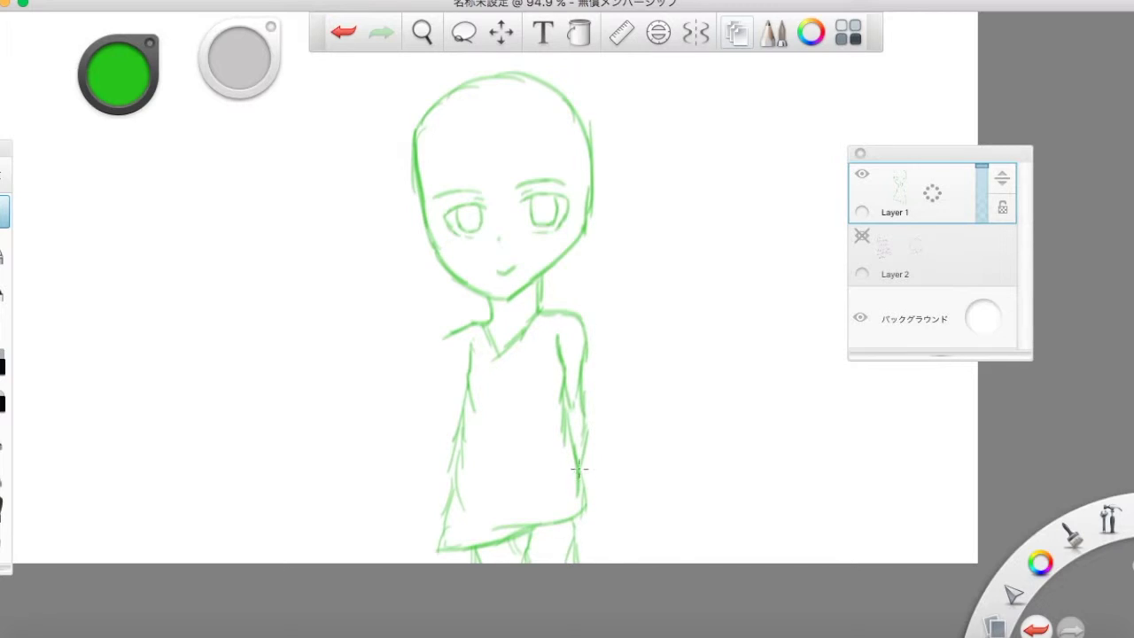
pyautogui.moveTo(450, 337); pyautogui.dragTo(438, 405)
# Handwrite the note "He looks like a girl.." beside the boy, with an arrow pointing at him.
pyautogui.moveTo(182, 438)
pyautogui.mouseDown()
pyautogui.moveTo(177, 463)
pyautogui.moveTo(299, 347)
pyautogui.moveTo(309, 361)
pyautogui.mouseUp()
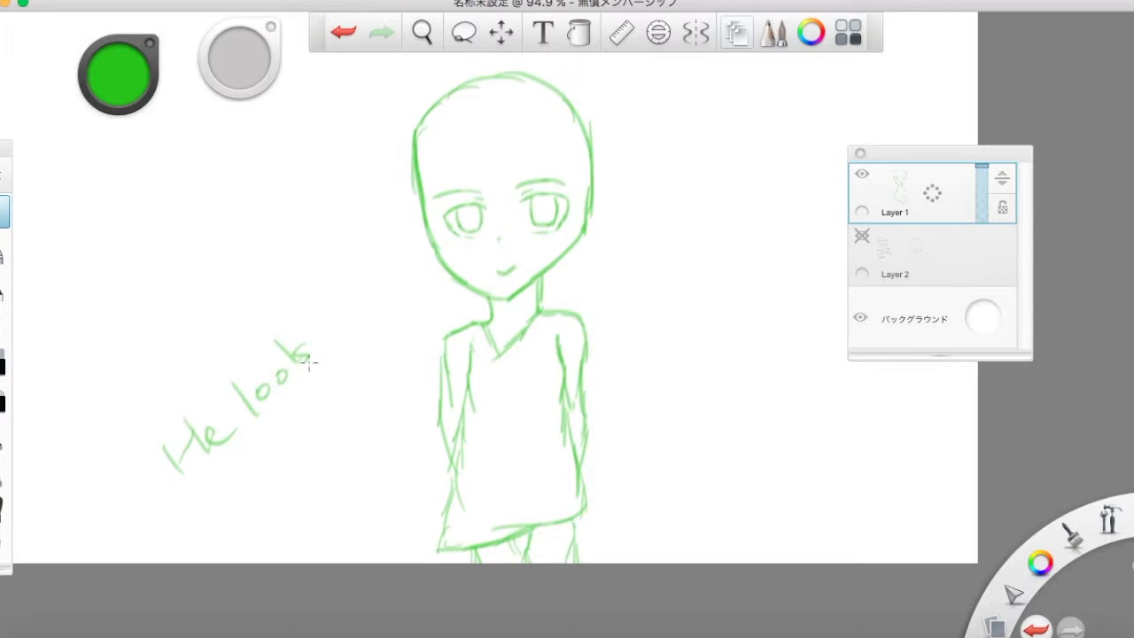
pyautogui.moveTo(222, 459); pyautogui.dragTo(232, 489)
pyautogui.moveTo(236, 463); pyautogui.dragTo(252, 476)
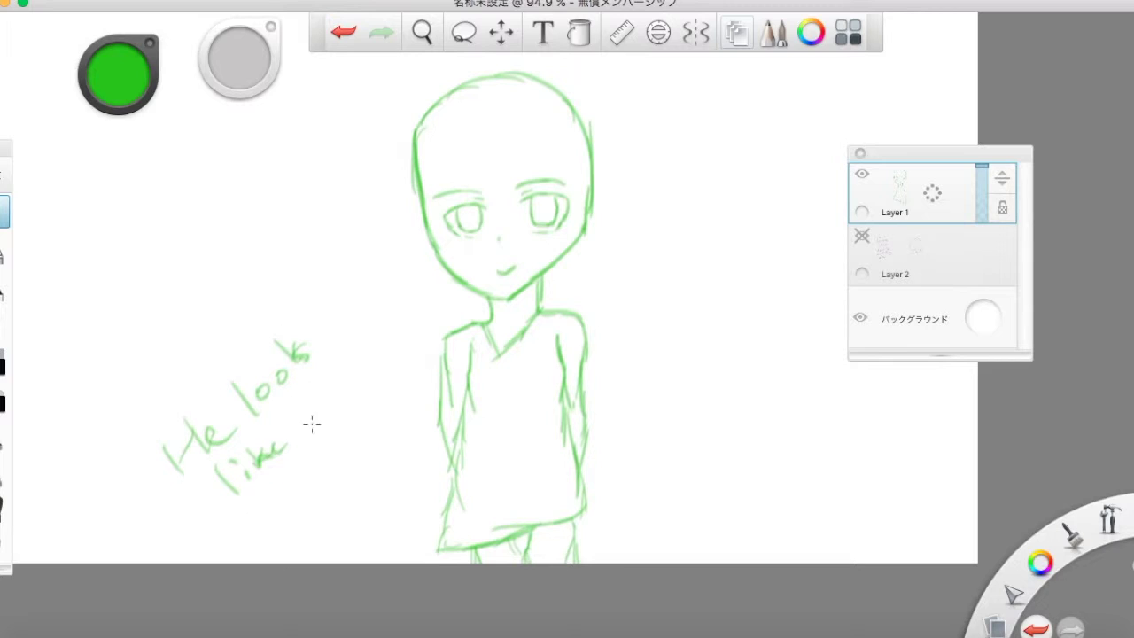
pyautogui.moveTo(312, 423)
pyautogui.mouseDown()
pyautogui.moveTo(310, 483)
pyautogui.moveTo(337, 439)
pyautogui.moveTo(371, 470)
pyautogui.mouseUp()
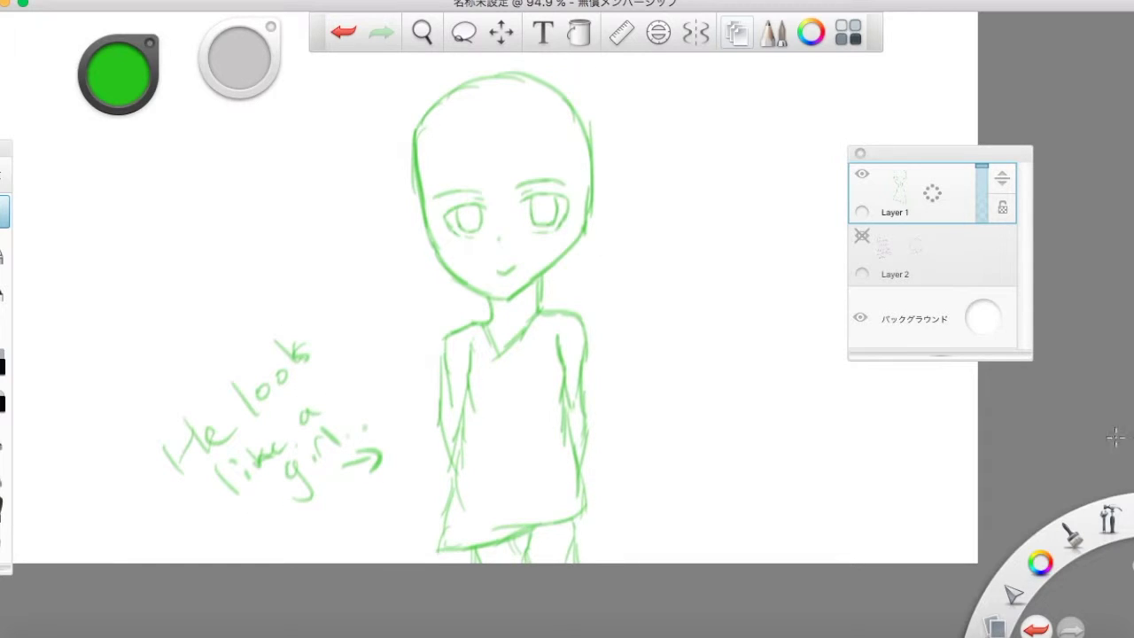
# Sketch the outer hair contour around the crown and both sides of the boy's head.
pyautogui.moveTo(1113, 520); pyautogui.dragTo(1046, 501)
pyautogui.moveTo(470, 310); pyautogui.dragTo(495, 423)
pyautogui.moveTo(519, 362); pyautogui.dragTo(514, 274)
pyautogui.click(1113, 520)
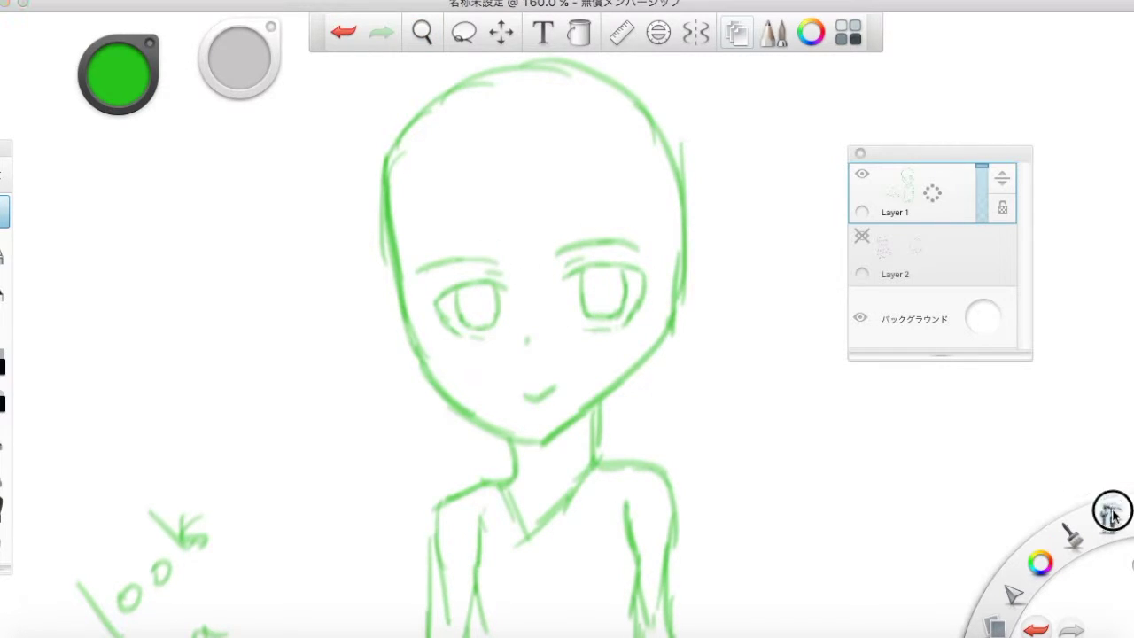
pyautogui.moveTo(1113, 521); pyautogui.dragTo(1046, 501)
pyautogui.moveTo(602, 248); pyautogui.dragTo(625, 331)
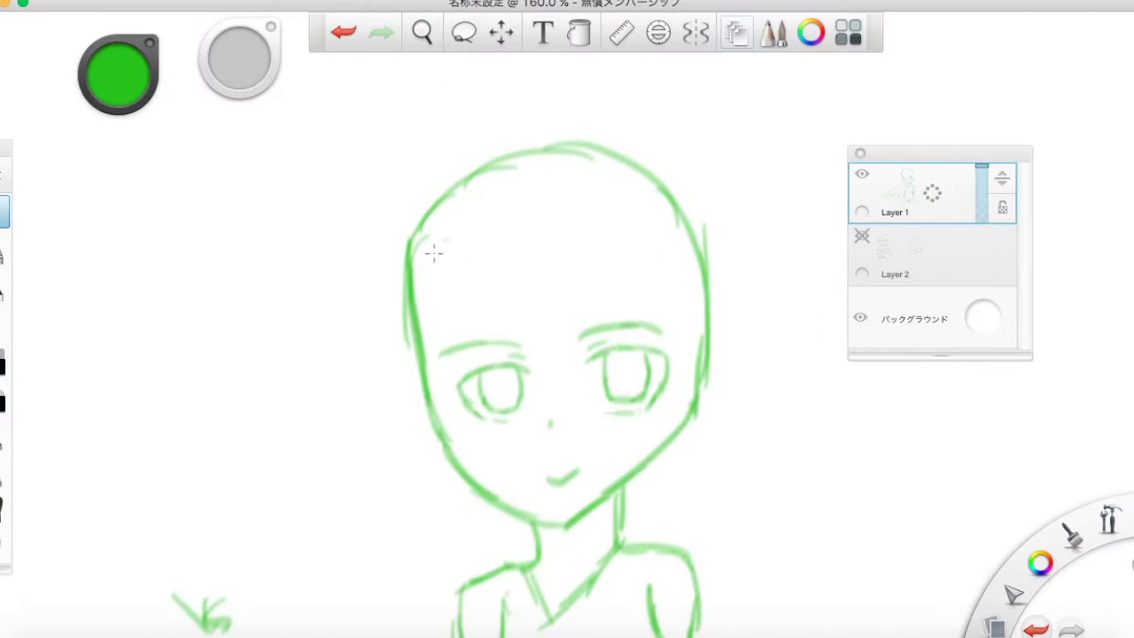
pyautogui.moveTo(531, 150)
pyautogui.mouseDown()
pyautogui.moveTo(421, 195)
pyautogui.moveTo(383, 284)
pyautogui.moveTo(473, 508)
pyautogui.moveTo(460, 482)
pyautogui.moveTo(511, 529)
pyautogui.mouseUp()
pyautogui.moveTo(547, 140); pyautogui.dragTo(729, 311)
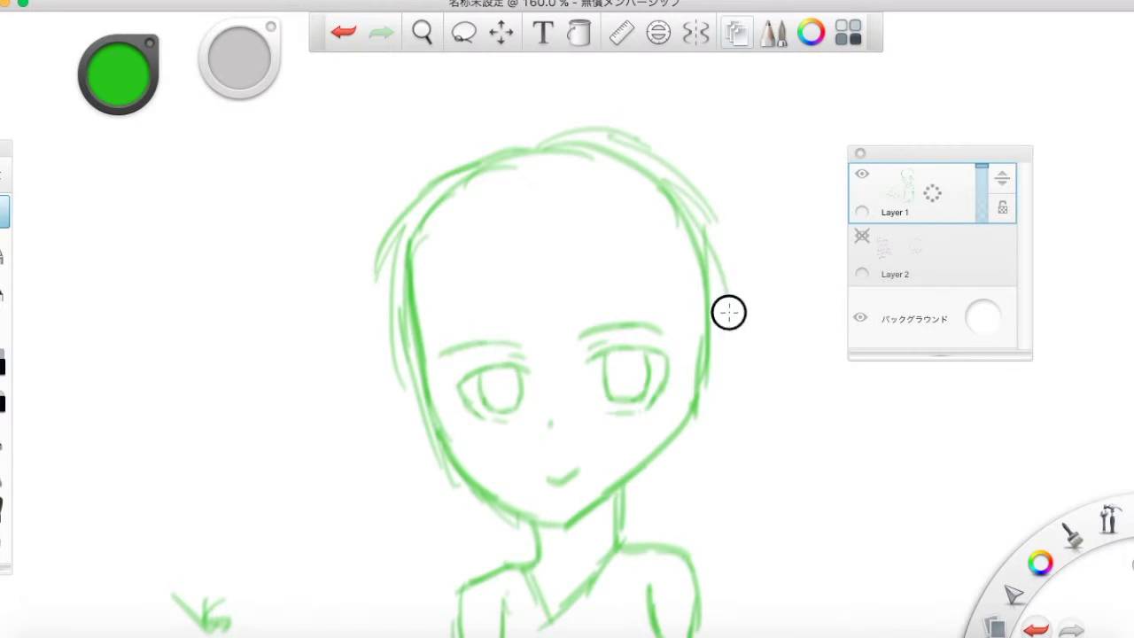
pyautogui.moveTo(427, 415); pyautogui.dragTo(494, 291)
pyautogui.moveTo(460, 341); pyautogui.dragTo(558, 269)
pyautogui.moveTo(556, 269)
pyautogui.mouseDown()
pyautogui.moveTo(564, 342)
pyautogui.moveTo(592, 329)
pyautogui.mouseUp()
pyautogui.click(344, 33)
pyautogui.click(344, 33)
pyautogui.click(344, 33)
# Draw jagged bangs across the boy's forehead, adding pointed strands up to the crown.
pyautogui.moveTo(406, 300)
pyautogui.mouseDown()
pyautogui.moveTo(421, 376)
pyautogui.moveTo(552, 331)
pyautogui.moveTo(665, 322)
pyautogui.moveTo(704, 413)
pyautogui.mouseUp()
pyautogui.moveTo(484, 216); pyautogui.dragTo(461, 315)
pyautogui.moveTo(555, 198); pyautogui.dragTo(535, 311)
pyautogui.moveTo(592, 177); pyautogui.dragTo(631, 280)
pyautogui.moveTo(661, 204); pyautogui.dragTo(697, 353)
# Erase the handwritten note and its arrow beside the boy.
pyautogui.moveTo(1094, 524); pyautogui.dragTo(1104, 425)
pyautogui.moveTo(555, 466)
pyautogui.mouseDown()
pyautogui.moveTo(696, 503)
pyautogui.moveTo(742, 456)
pyautogui.mouseUp()
pyautogui.click(781, 410)
pyautogui.click(7, 365)
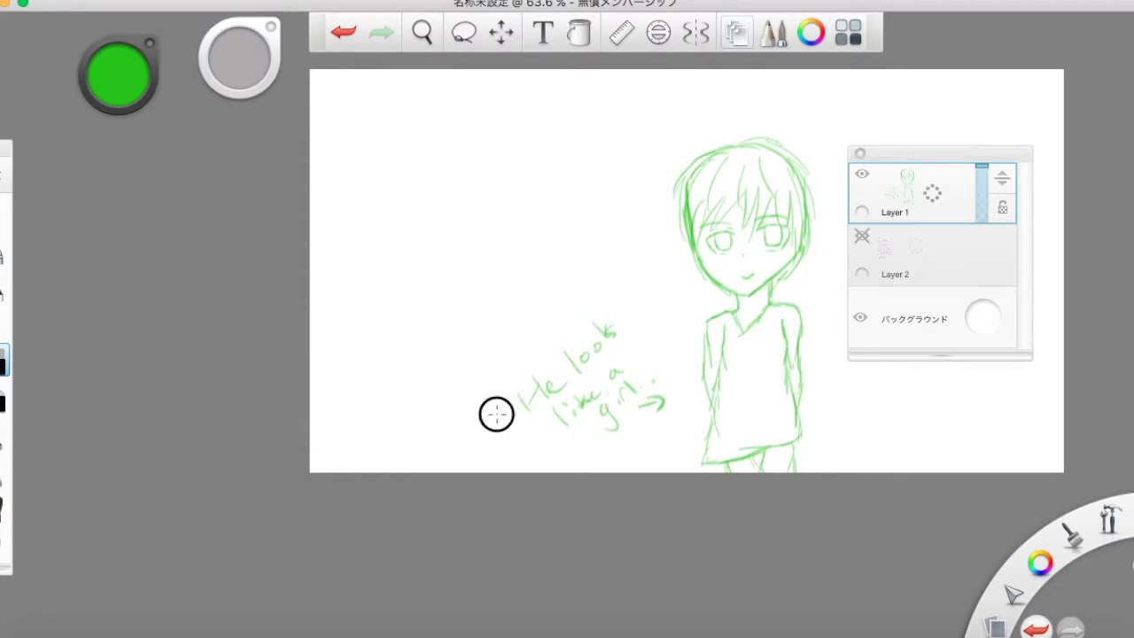
pyautogui.moveTo(523, 395); pyautogui.dragTo(633, 427)
# Sketch a blank sample head with a pointed chin, neck and rounded crown in the canvas's upper-left area.
pyautogui.moveTo(1093, 515); pyautogui.dragTo(1104, 425)
pyautogui.moveTo(459, 302); pyautogui.dragTo(500, 383)
pyautogui.moveTo(501, 383); pyautogui.dragTo(506, 355)
pyautogui.click(550, 313)
pyautogui.click(5, 216)
pyautogui.press('super+z')
pyautogui.moveTo(407, 289); pyautogui.dragTo(452, 252)
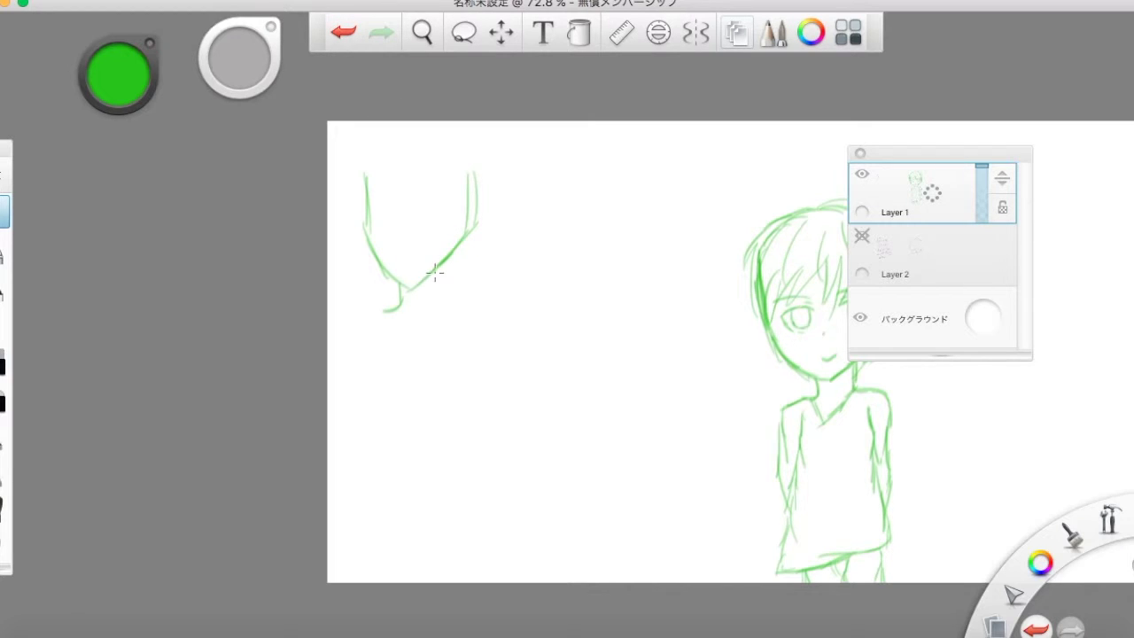
pyautogui.press('super+z')
pyautogui.moveTo(365, 184)
pyautogui.mouseDown()
pyautogui.moveTo(487, 186)
pyautogui.moveTo(479, 207)
pyautogui.mouseUp()
# Give the first sample head a side-swept hairstyle with outer side locks and parted bangs.
pyautogui.moveTo(407, 141); pyautogui.dragTo(351, 153)
pyautogui.moveTo(379, 139); pyautogui.dragTo(335, 217)
pyautogui.press('super+z')
pyautogui.click(345, 33)
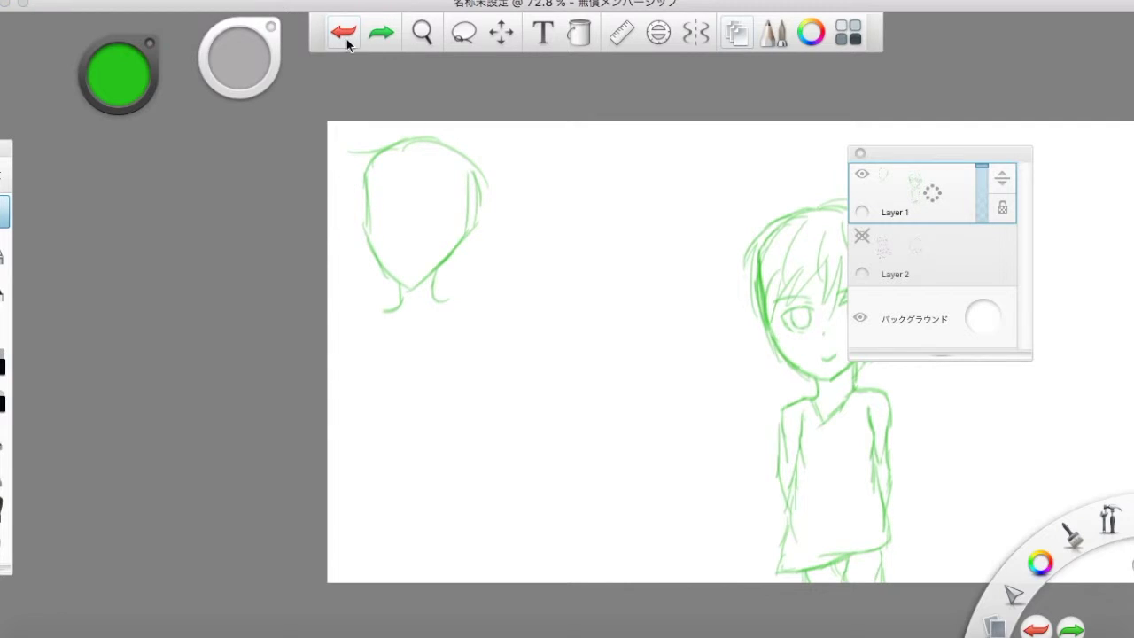
pyautogui.moveTo(365, 174); pyautogui.dragTo(354, 234)
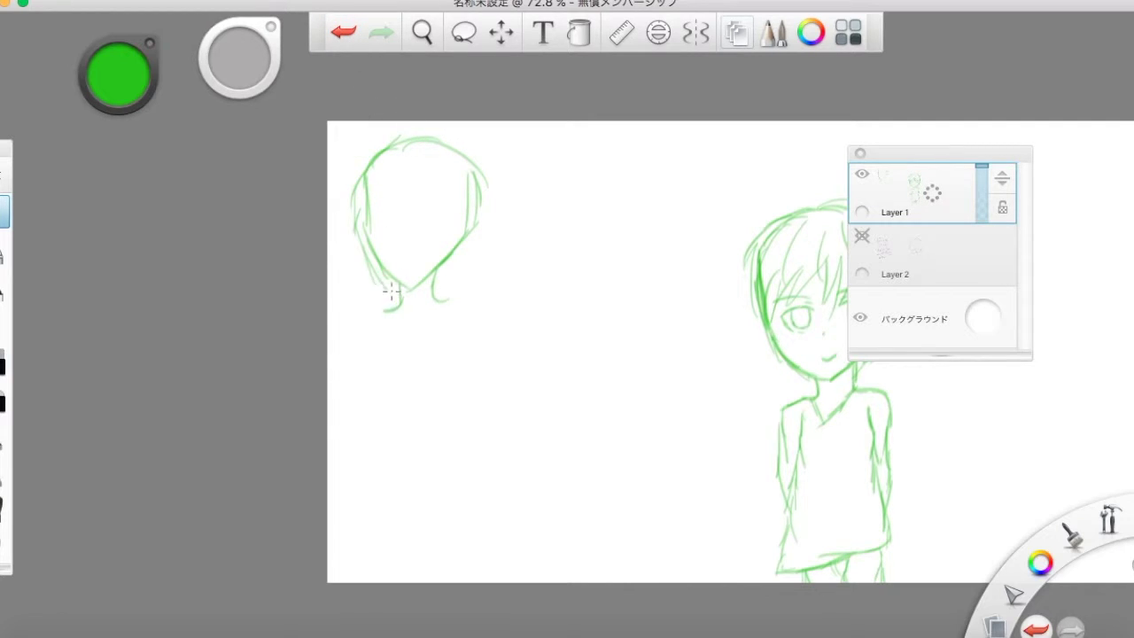
pyautogui.moveTo(467, 156); pyautogui.dragTo(487, 210)
pyautogui.moveTo(482, 223); pyautogui.dragTo(441, 289)
pyautogui.moveTo(364, 181); pyautogui.dragTo(356, 235)
pyautogui.moveTo(365, 222); pyautogui.dragTo(441, 182)
pyautogui.moveTo(433, 185); pyautogui.dragTo(450, 218)
pyautogui.moveTo(471, 173); pyautogui.dragTo(458, 217)
# Sketch a second sample head beside the first, with a pointed chin, neck and outer hair contour.
pyautogui.moveTo(534, 230)
pyautogui.mouseDown()
pyautogui.moveTo(615, 263)
pyautogui.moveTo(638, 252)
pyautogui.mouseUp()
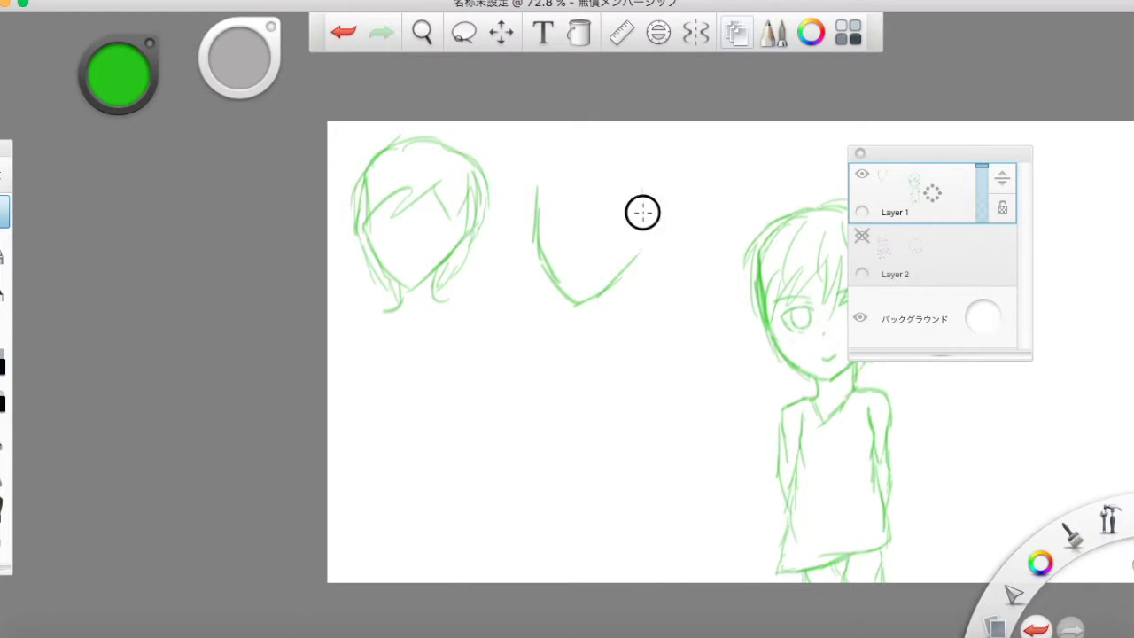
pyautogui.hotkey('ctrl', 'z')
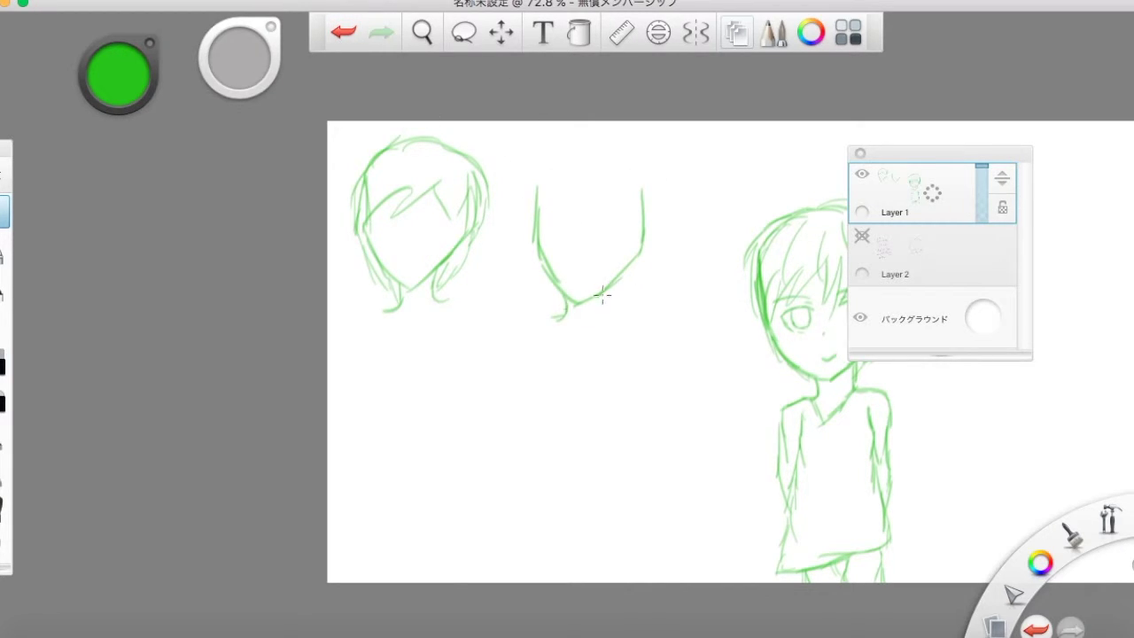
pyautogui.moveTo(537, 191)
pyautogui.mouseDown()
pyautogui.moveTo(621, 169)
pyautogui.moveTo(651, 212)
pyautogui.mouseUp()
pyautogui.moveTo(539, 177)
pyautogui.mouseDown()
pyautogui.moveTo(529, 245)
pyautogui.moveTo(538, 288)
pyautogui.mouseUp()
pyautogui.moveTo(556, 160)
pyautogui.mouseDown()
pyautogui.moveTo(638, 177)
pyautogui.moveTo(645, 236)
pyautogui.moveTo(606, 296)
pyautogui.mouseUp()
# Try bangs on the second sample head and replace them with a long diagonal sweep and short spikes.
pyautogui.moveTo(539, 243); pyautogui.dragTo(602, 189)
pyautogui.moveTo(572, 234)
pyautogui.mouseDown()
pyautogui.moveTo(620, 200)
pyautogui.moveTo(647, 251)
pyautogui.mouseUp()
pyautogui.click(343, 34)
pyautogui.click(343, 33)
pyautogui.moveTo(532, 282)
pyautogui.mouseDown()
pyautogui.moveTo(537, 263)
pyautogui.moveTo(648, 205)
pyautogui.mouseUp()
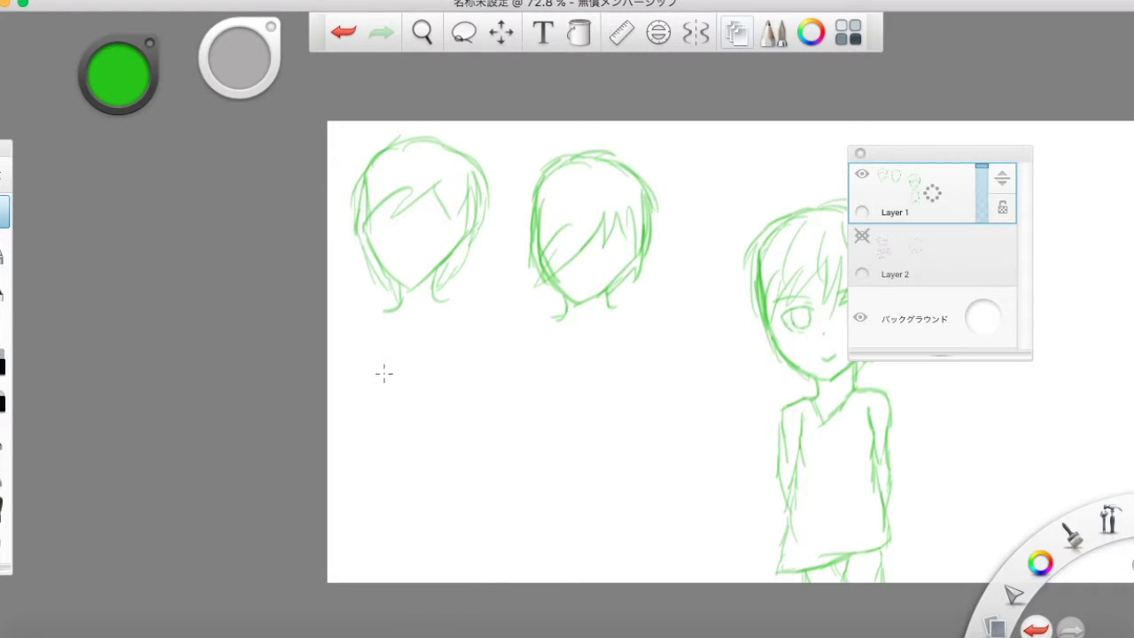
# Sketch a third sample head below the first, with neck, short side hair and zigzag bangs.
pyautogui.moveTo(494, 390); pyautogui.dragTo(431, 496)
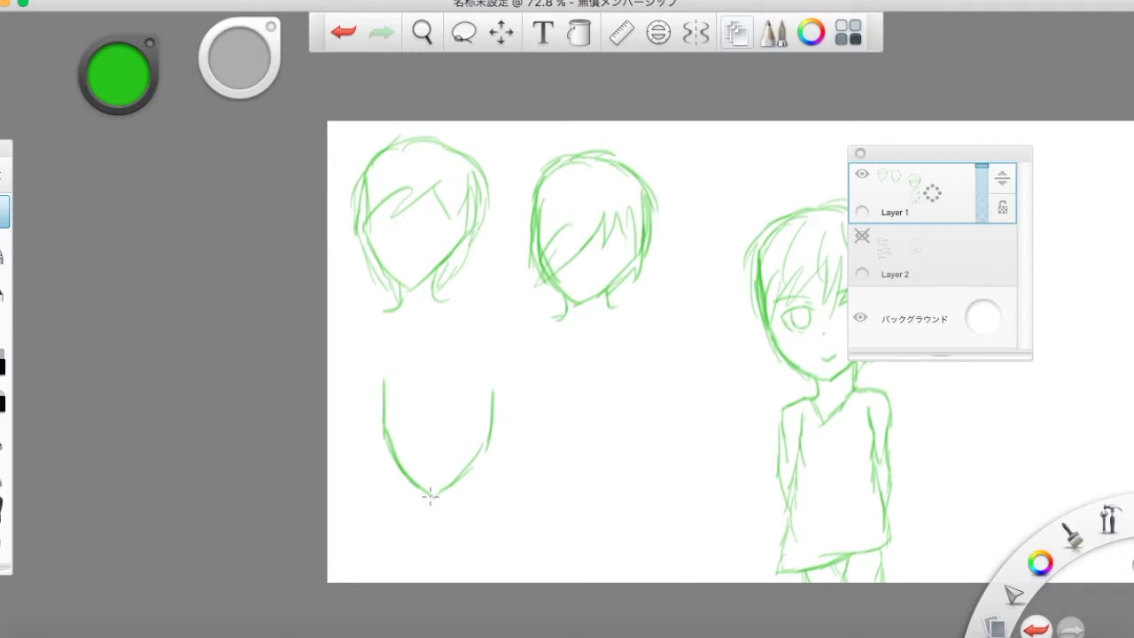
pyautogui.moveTo(381, 406)
pyautogui.mouseDown()
pyautogui.moveTo(413, 380)
pyautogui.moveTo(504, 399)
pyautogui.mouseUp()
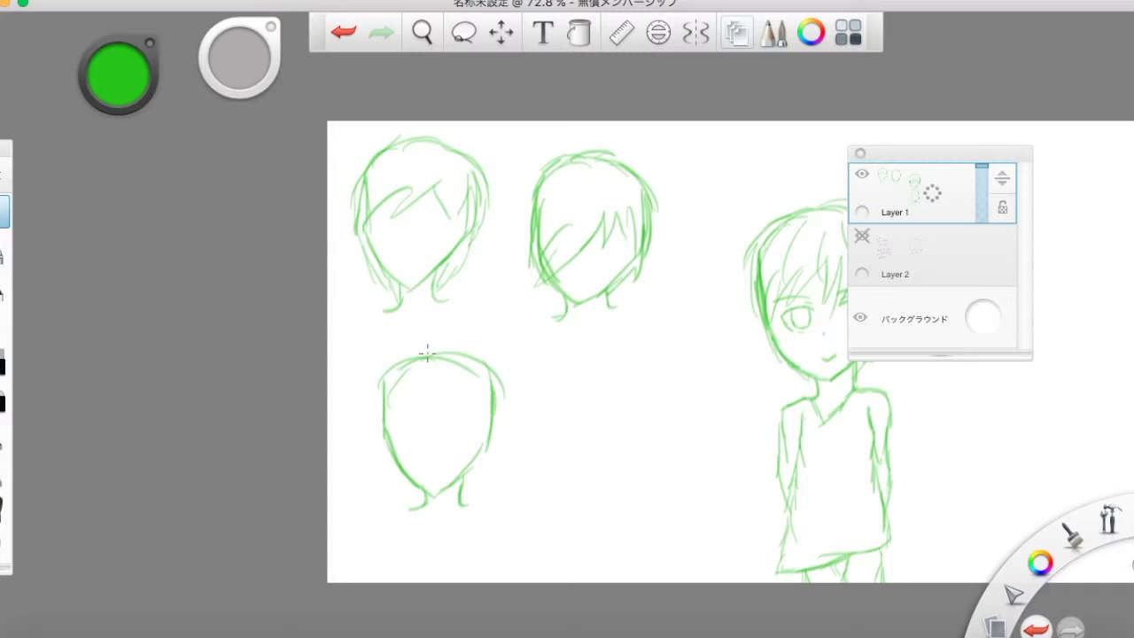
pyautogui.moveTo(378, 382); pyautogui.dragTo(390, 450)
pyautogui.moveTo(477, 355)
pyautogui.mouseDown()
pyautogui.moveTo(496, 418)
pyautogui.moveTo(474, 463)
pyautogui.mouseUp()
pyautogui.moveTo(384, 392)
pyautogui.mouseDown()
pyautogui.moveTo(393, 441)
pyautogui.moveTo(474, 380)
pyautogui.moveTo(492, 448)
pyautogui.mouseUp()
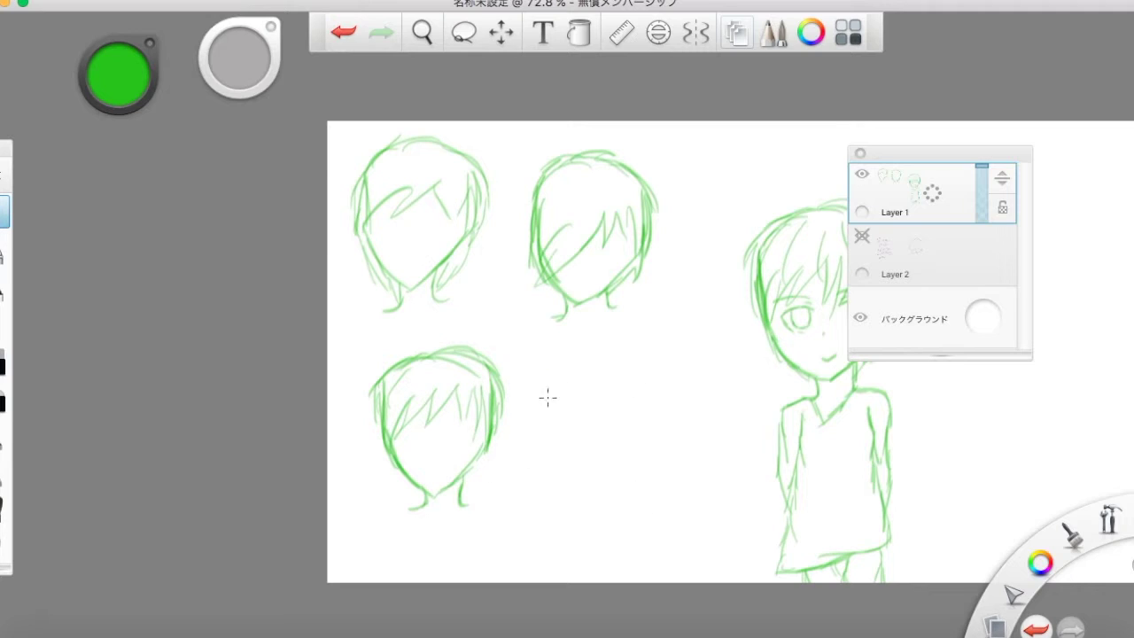
# Sketch a fourth sample head below the second, with a pointed chin, neck and rounded crown.
pyautogui.moveTo(567, 479); pyautogui.dragTo(684, 452)
pyautogui.press('super+z')
pyautogui.moveTo(576, 483); pyautogui.dragTo(655, 447)
pyautogui.moveTo(551, 394); pyautogui.dragTo(665, 414)
pyautogui.moveTo(590, 365)
pyautogui.mouseDown()
pyautogui.moveTo(544, 384)
pyautogui.moveTo(533, 448)
pyautogui.mouseUp()
pyautogui.click(344, 32)
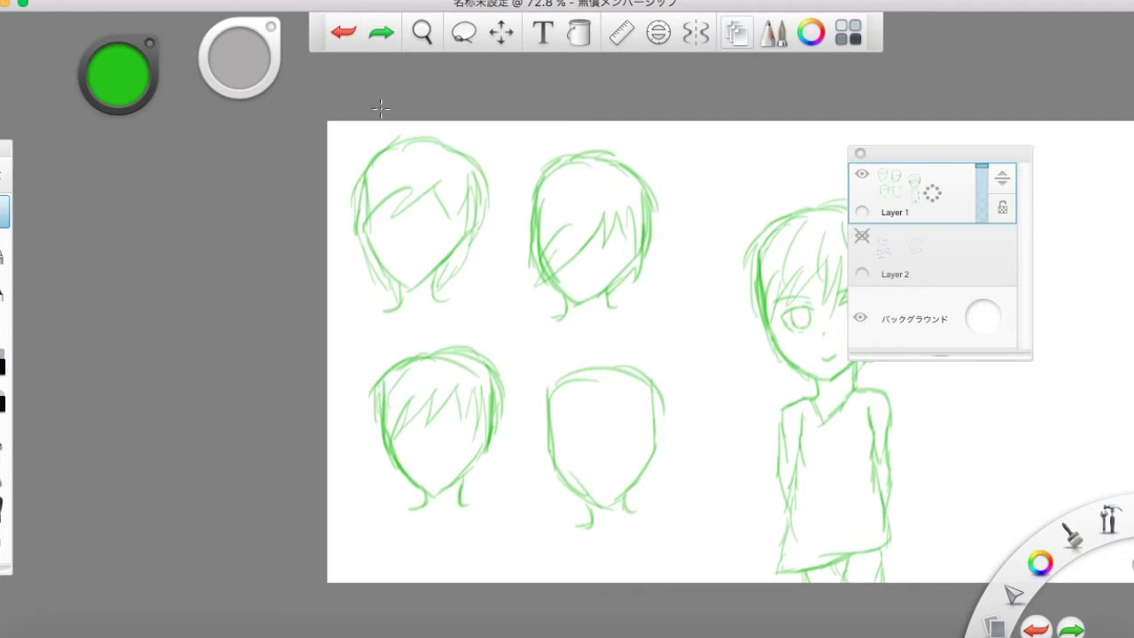
pyautogui.moveTo(592, 388)
pyautogui.mouseDown()
pyautogui.moveTo(518, 413)
pyautogui.moveTo(571, 422)
pyautogui.mouseUp()
pyautogui.click(331, 34)
pyautogui.click(332, 32)
# Draw a tousled hairstyle on the fourth sample head, with outward-flicking side tufts and parted, jagged bangs.
pyautogui.moveTo(589, 363)
pyautogui.mouseDown()
pyautogui.moveTo(553, 382)
pyautogui.moveTo(524, 421)
pyautogui.mouseUp()
pyautogui.moveTo(544, 397); pyautogui.dragTo(548, 463)
pyautogui.moveTo(581, 364)
pyautogui.mouseDown()
pyautogui.moveTo(637, 360)
pyautogui.moveTo(665, 408)
pyautogui.mouseUp()
pyautogui.moveTo(622, 370)
pyautogui.mouseDown()
pyautogui.moveTo(653, 400)
pyautogui.moveTo(681, 477)
pyautogui.mouseUp()
pyautogui.click(344, 33)
pyautogui.moveTo(657, 408); pyautogui.dragTo(646, 481)
pyautogui.click(349, 35)
pyautogui.moveTo(665, 402); pyautogui.dragTo(678, 434)
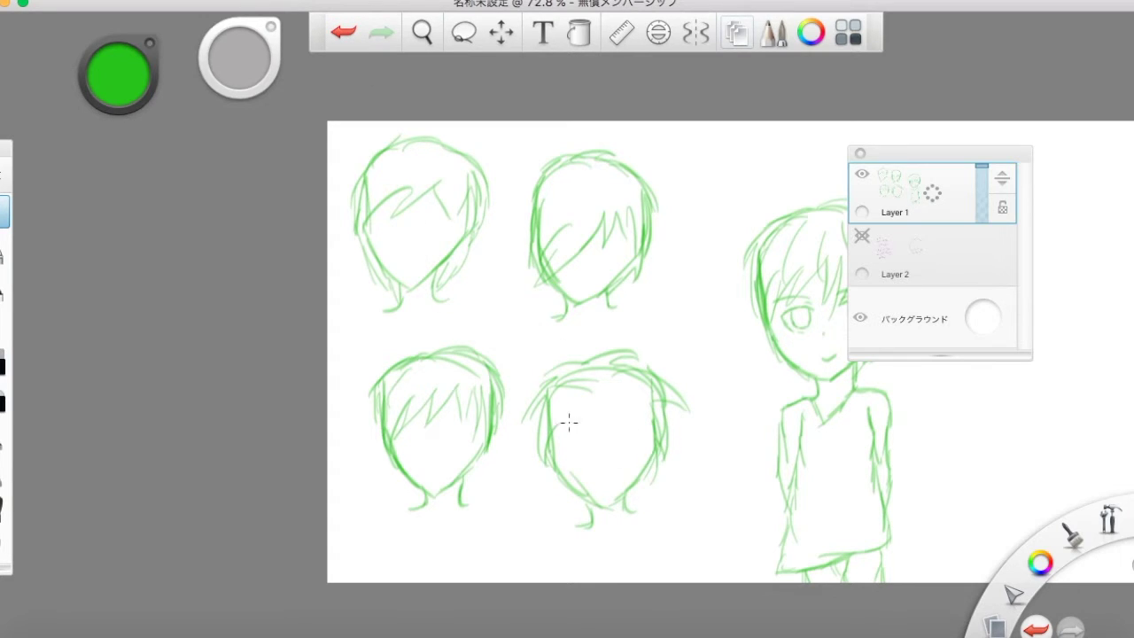
pyautogui.moveTo(596, 436); pyautogui.dragTo(658, 402)
# Handwrite the note "They looks similar." with a small smiley below the sample heads.
pyautogui.moveTo(402, 550)
pyautogui.mouseDown()
pyautogui.moveTo(501, 542)
pyautogui.moveTo(615, 561)
pyautogui.moveTo(653, 526)
pyautogui.mouseUp()
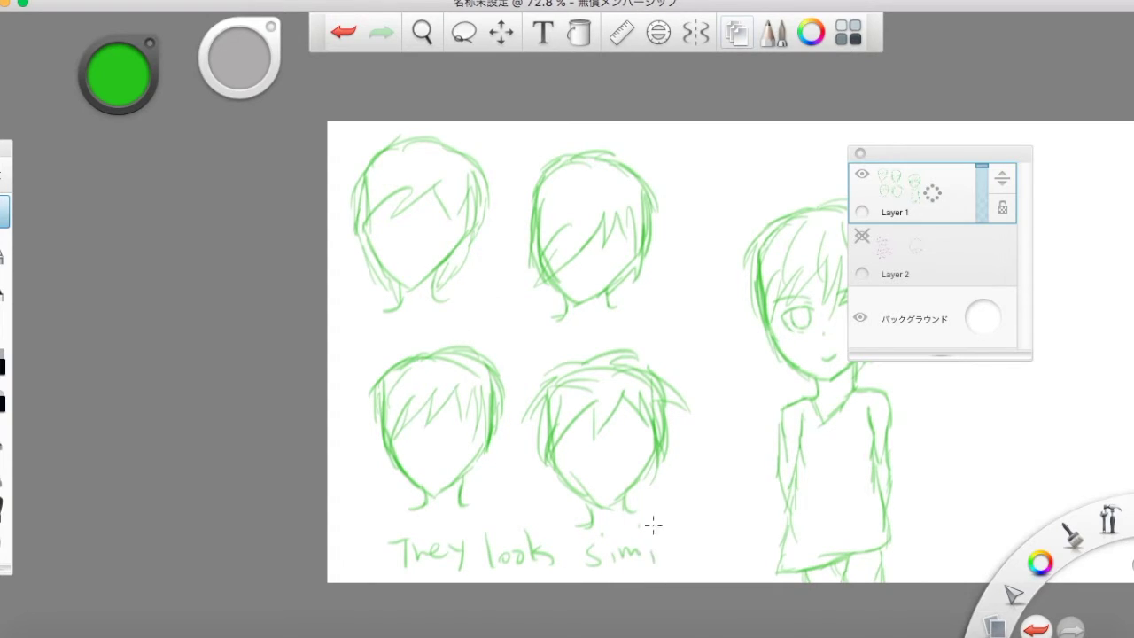
pyautogui.click(742, 512)
# Erase the four sample heads and the note beneath them.
pyautogui.click(422, 32)
pyautogui.moveTo(825, 447); pyautogui.dragTo(613, 430)
pyautogui.click(770, 395)
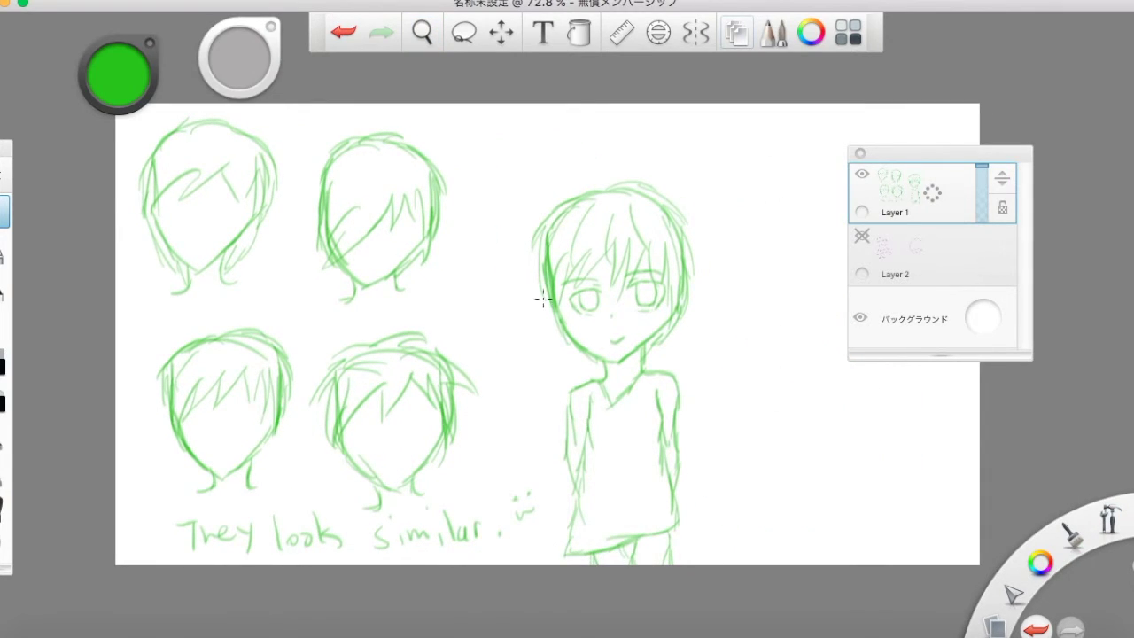
pyautogui.moveTo(221, 177)
pyautogui.mouseDown()
pyautogui.moveTo(177, 245)
pyautogui.moveTo(210, 360)
pyautogui.moveTo(486, 180)
pyautogui.moveTo(495, 471)
pyautogui.mouseUp()
# Handwrite "Then outline," in large green letters beside the boy's head with the pencil.
pyautogui.click(4, 210)
pyautogui.moveTo(133, 234); pyautogui.dragTo(242, 177)
pyautogui.moveTo(191, 204); pyautogui.dragTo(212, 317)
pyautogui.moveTo(226, 202); pyautogui.dragTo(275, 266)
pyautogui.moveTo(282, 257); pyautogui.dragTo(352, 250)
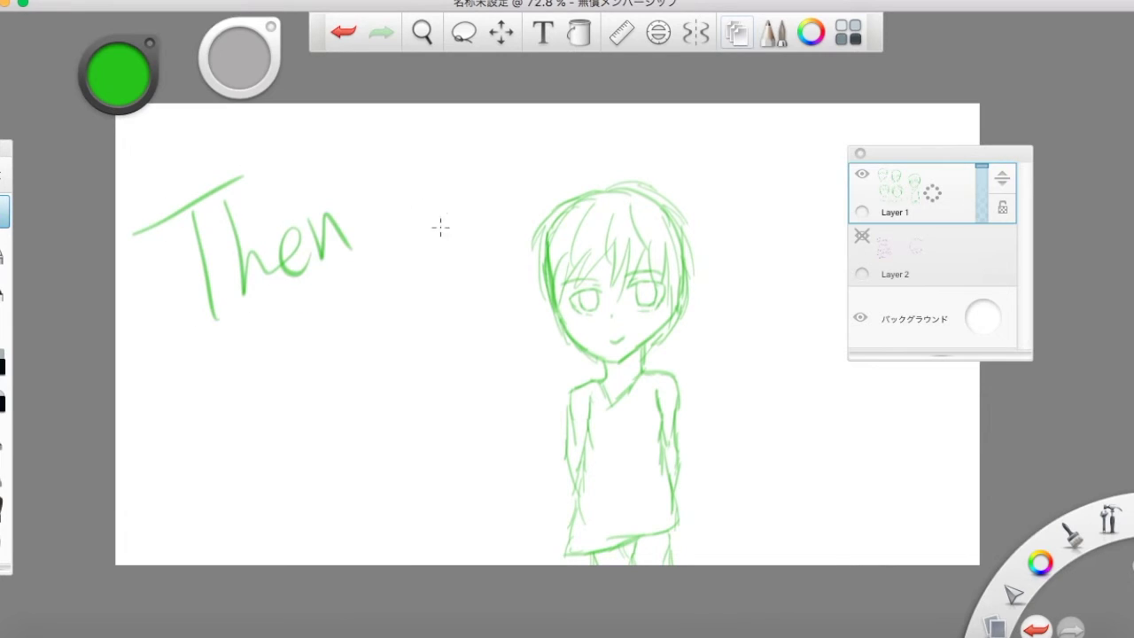
pyautogui.moveTo(438, 147); pyautogui.dragTo(464, 192)
pyautogui.moveTo(457, 124); pyautogui.dragTo(495, 216)
pyautogui.moveTo(517, 162); pyautogui.dragTo(556, 166)
pyautogui.moveTo(568, 161); pyautogui.dragTo(558, 193)
# Continue the large handwritten note with "color, etc. Done!" on the lines below.
pyautogui.moveTo(206, 372); pyautogui.dragTo(223, 422)
pyautogui.moveTo(237, 337); pyautogui.dragTo(270, 395)
pyautogui.moveTo(304, 333); pyautogui.dragTo(321, 335)
pyautogui.moveTo(349, 346); pyautogui.dragTo(339, 391)
pyautogui.moveTo(394, 321); pyautogui.dragTo(390, 342)
pyautogui.moveTo(425, 293); pyautogui.dragTo(430, 337)
pyautogui.moveTo(472, 301); pyautogui.dragTo(476, 299)
pyautogui.moveTo(257, 448)
pyautogui.mouseDown()
pyautogui.moveTo(298, 514)
pyautogui.moveTo(411, 431)
pyautogui.moveTo(417, 452)
pyautogui.mouseUp()
pyautogui.moveTo(454, 366); pyautogui.dragTo(440, 443)
pyautogui.click(458, 450)
# Move the layer editor off the blank area beside the boy and handwrite "Sorry that it was long!" there.
pyautogui.moveTo(962, 157); pyautogui.dragTo(504, 429)
pyautogui.moveTo(773, 160); pyautogui.dragTo(716, 213)
pyautogui.moveTo(793, 188)
pyautogui.mouseDown()
pyautogui.moveTo(803, 207)
pyautogui.moveTo(840, 197)
pyautogui.mouseUp()
pyautogui.moveTo(846, 182); pyautogui.dragTo(853, 235)
pyautogui.moveTo(753, 248); pyautogui.dragTo(758, 294)
pyautogui.moveTo(771, 257); pyautogui.dragTo(842, 266)
pyautogui.click(742, 326)
pyautogui.moveTo(771, 330); pyautogui.dragTo(772, 365)
pyautogui.moveTo(787, 335)
pyautogui.mouseDown()
pyautogui.moveTo(853, 321)
pyautogui.moveTo(884, 335)
pyautogui.mouseUp()
pyautogui.moveTo(735, 399); pyautogui.dragTo(735, 457)
pyautogui.moveTo(753, 426)
pyautogui.mouseDown()
pyautogui.moveTo(810, 423)
pyautogui.moveTo(780, 483)
pyautogui.mouseUp()
pyautogui.moveTo(843, 390); pyautogui.dragTo(835, 426)
pyautogui.click(833, 441)
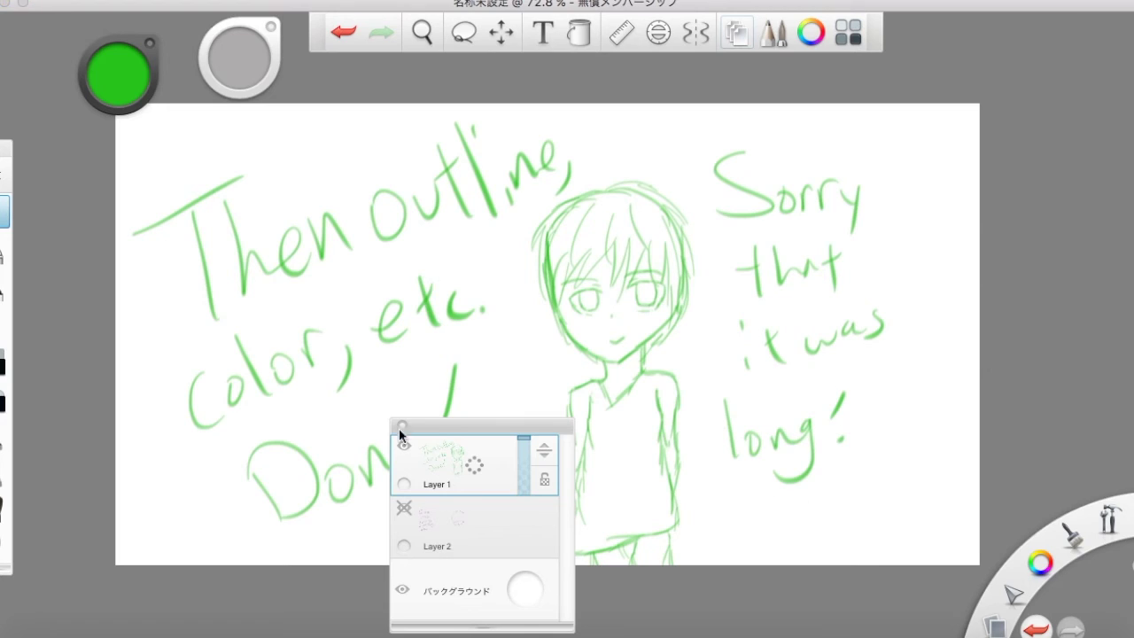
# Close the layer editor to leave the finished drawing and notes unobstructed.
pyautogui.click(403, 426)
pyautogui.rightClick(973, 634)
pyautogui.click(957, 455)
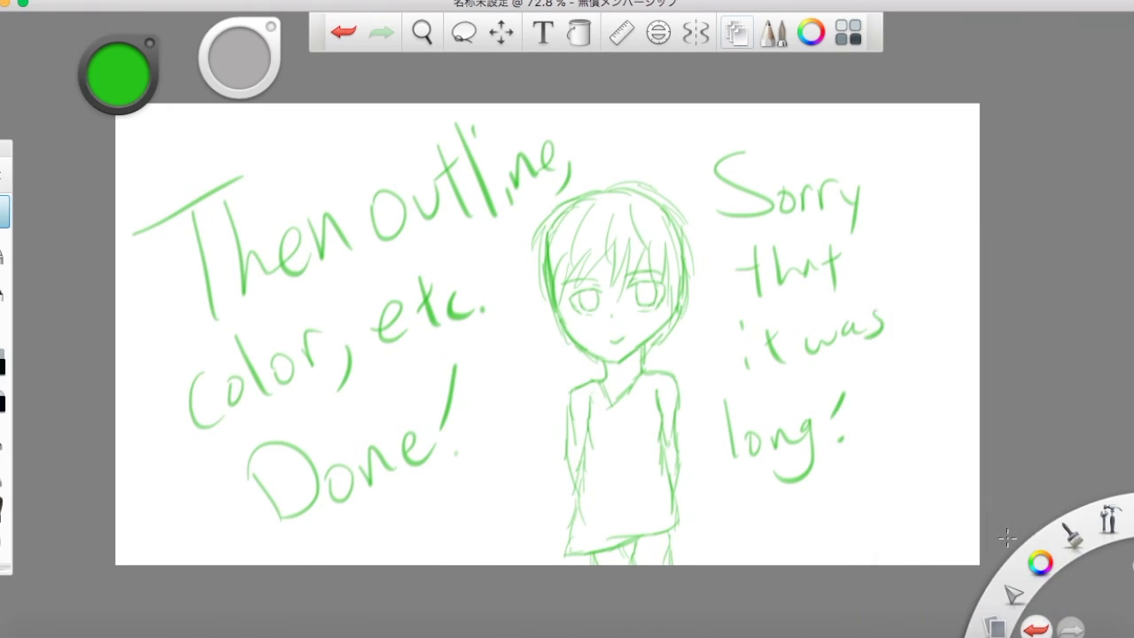